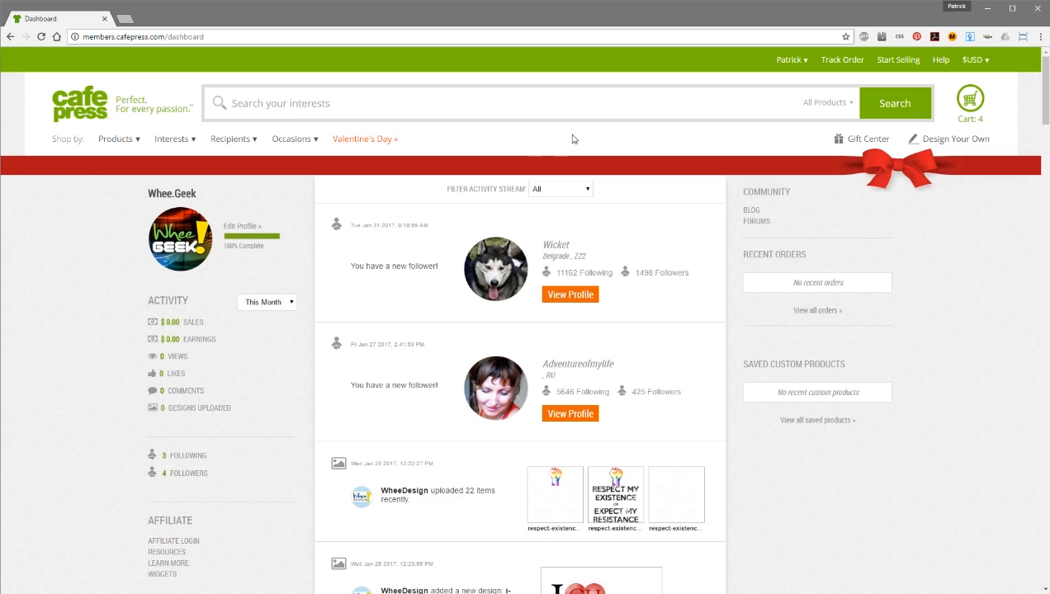
Open the My Designs page and review its sort order, department, design type and shop filter choices.
left_click(788, 64)
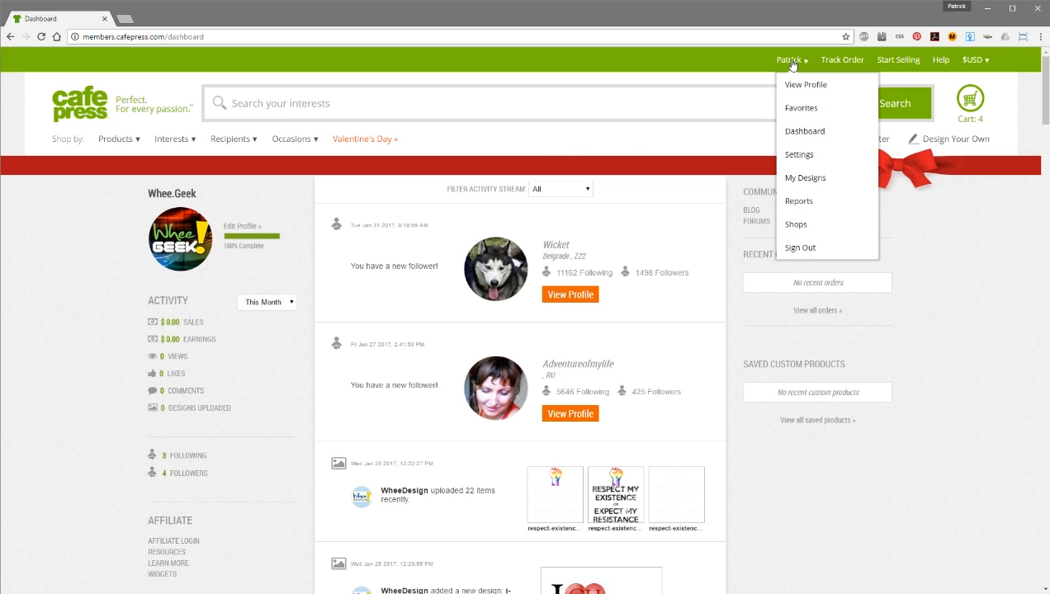
left_click(808, 180)
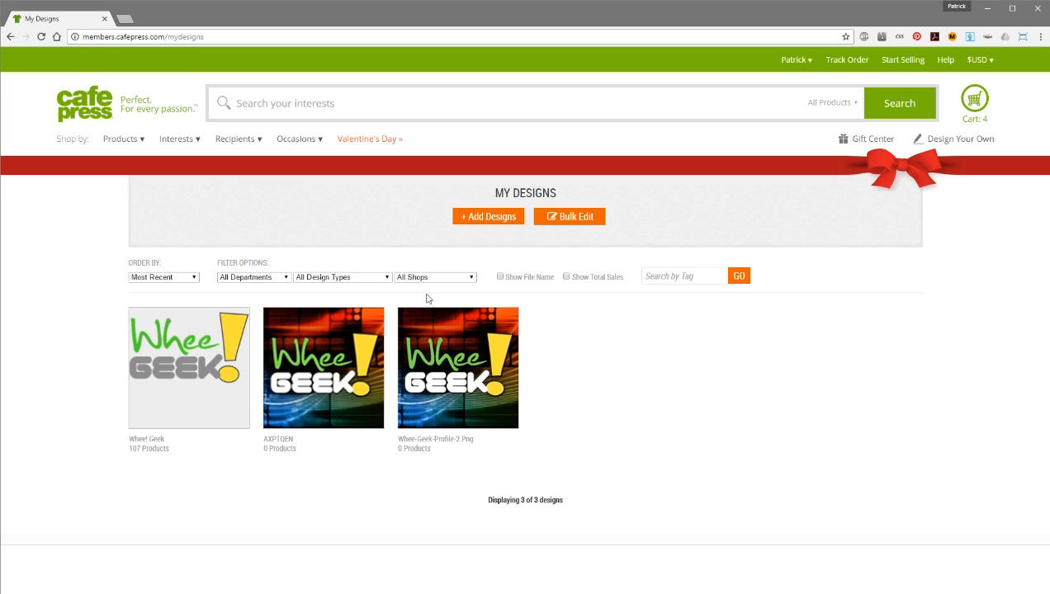
left_click(188, 279)
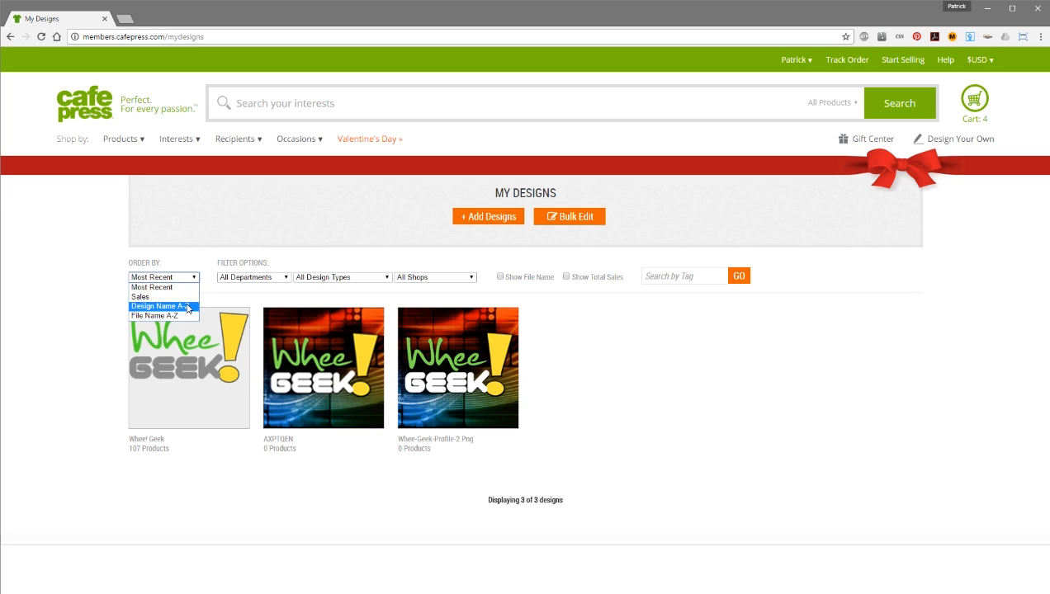
left_click(323, 291)
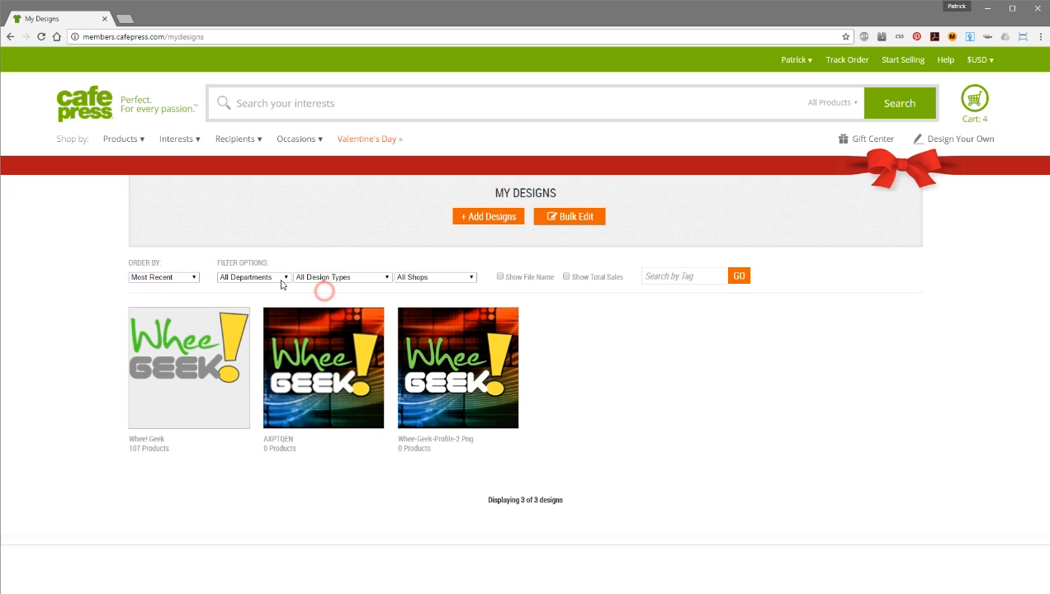
left_click(276, 277)
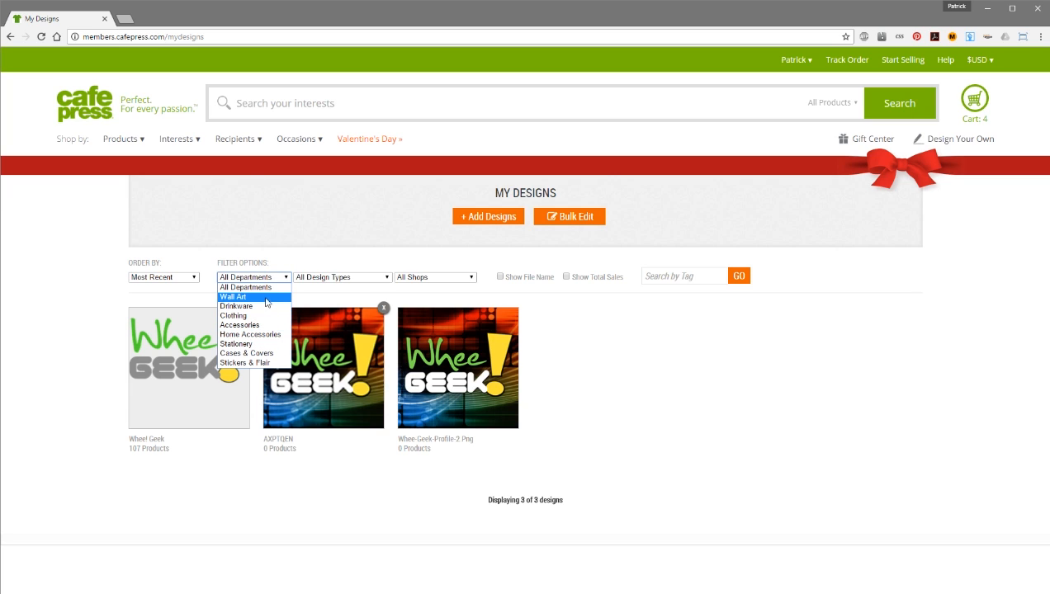
left_click(357, 290)
left_click(367, 280)
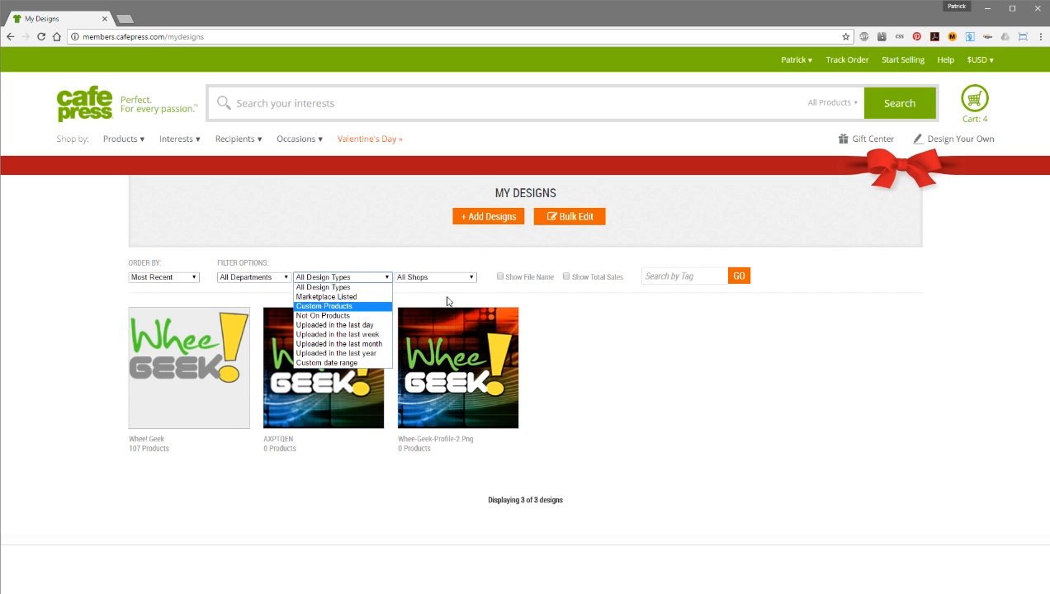
left_click(473, 291)
left_click(470, 276)
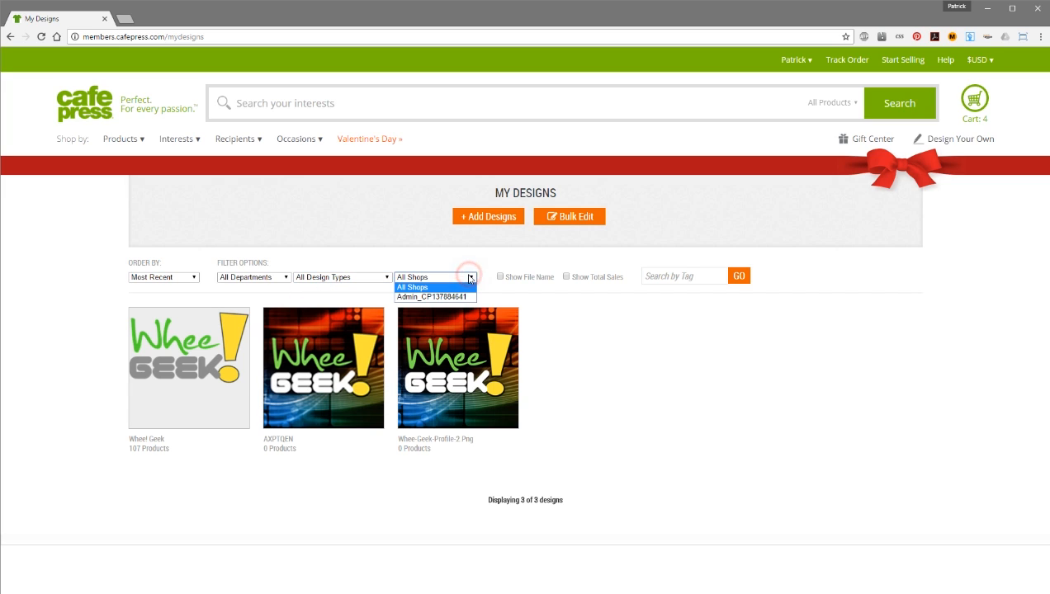
left_click(571, 287)
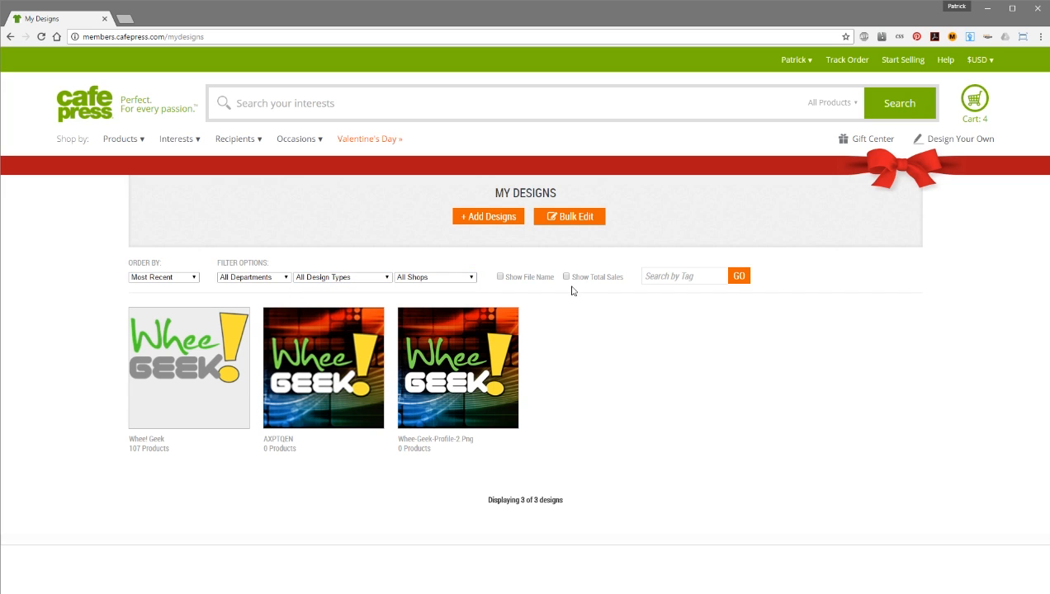
Try out the file name and total sales display options for the design list, and enter the tag search field.
left_click(500, 278)
mouse_move(140, 464)
left_click(500, 277)
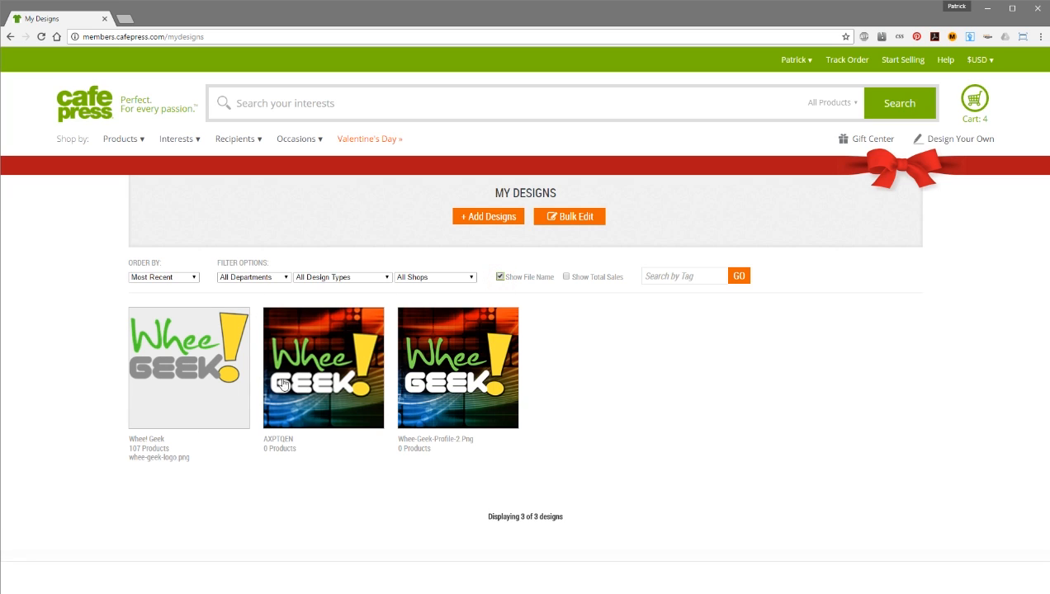
mouse_move(135, 472)
left_click(499, 277)
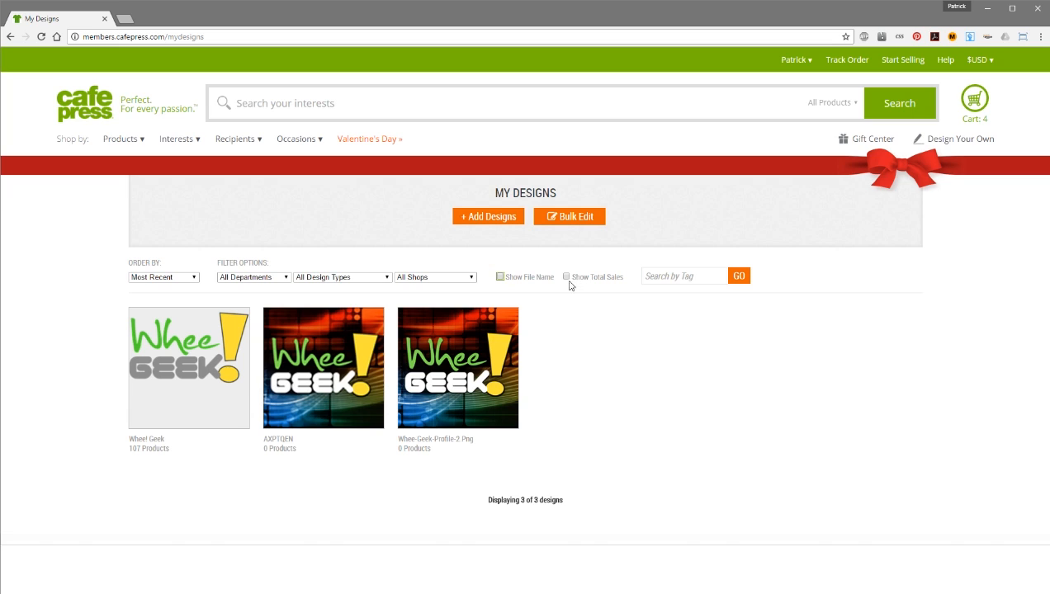
left_click(566, 277)
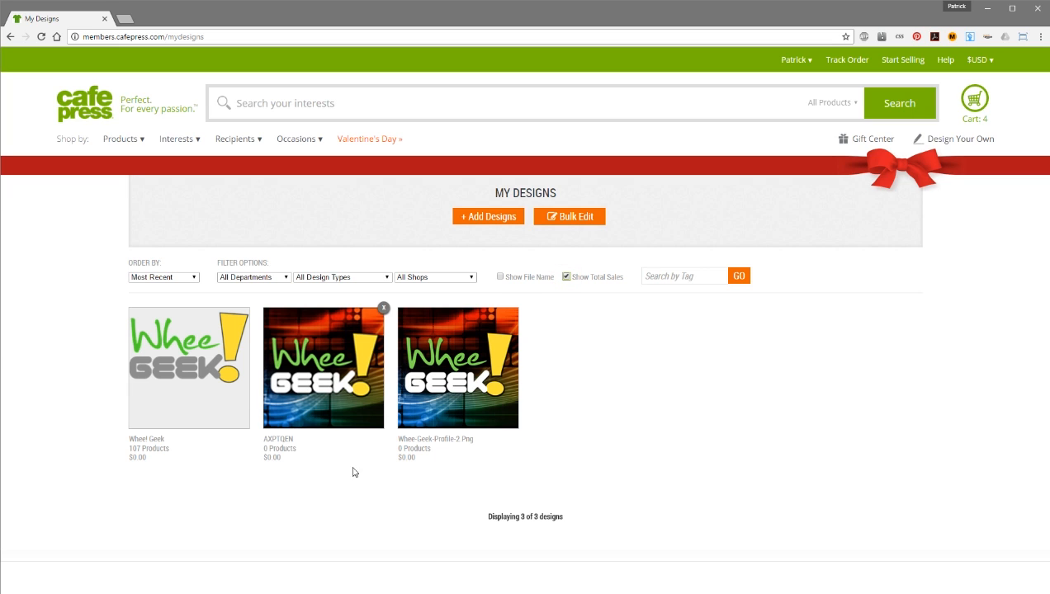
mouse_move(132, 469)
left_click(620, 295)
left_click(692, 278)
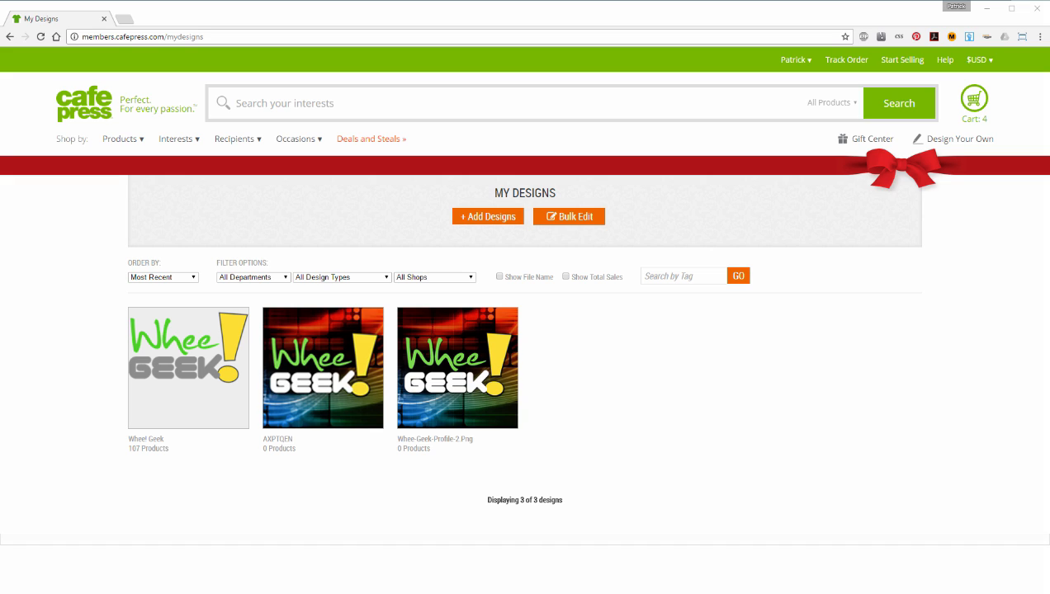
Upload green-winged-exclamation-point.png from the CafePress Shop folder as a new design and select it for editing.
left_click(490, 217)
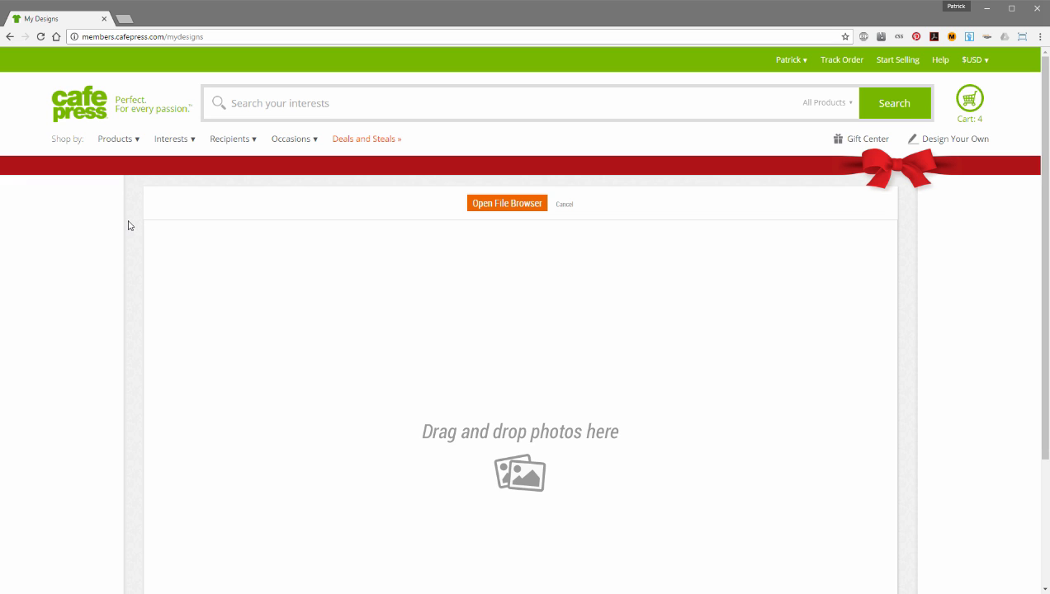
left_click(495, 203)
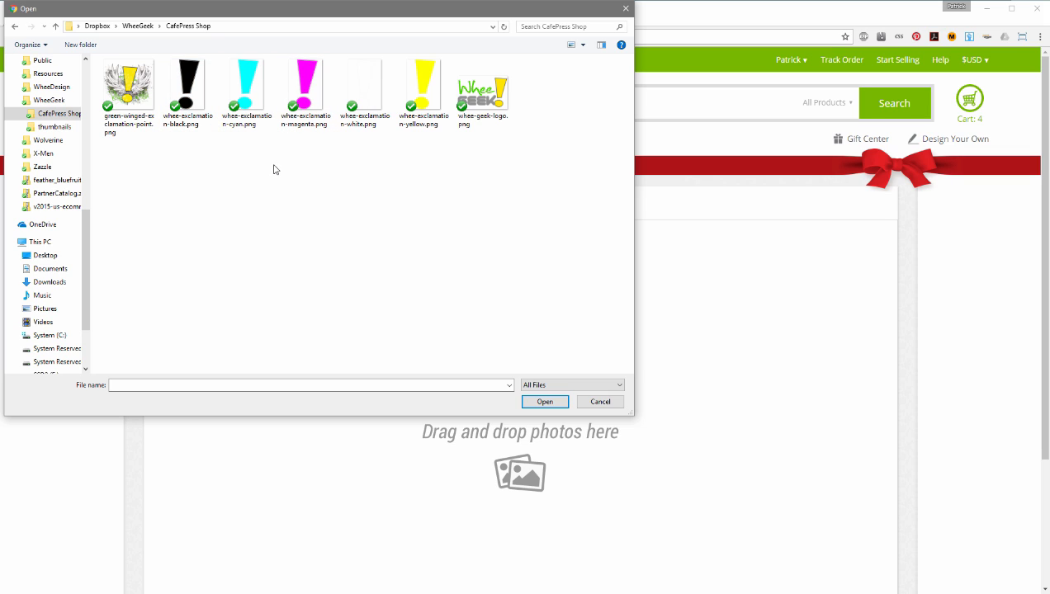
left_click(126, 132)
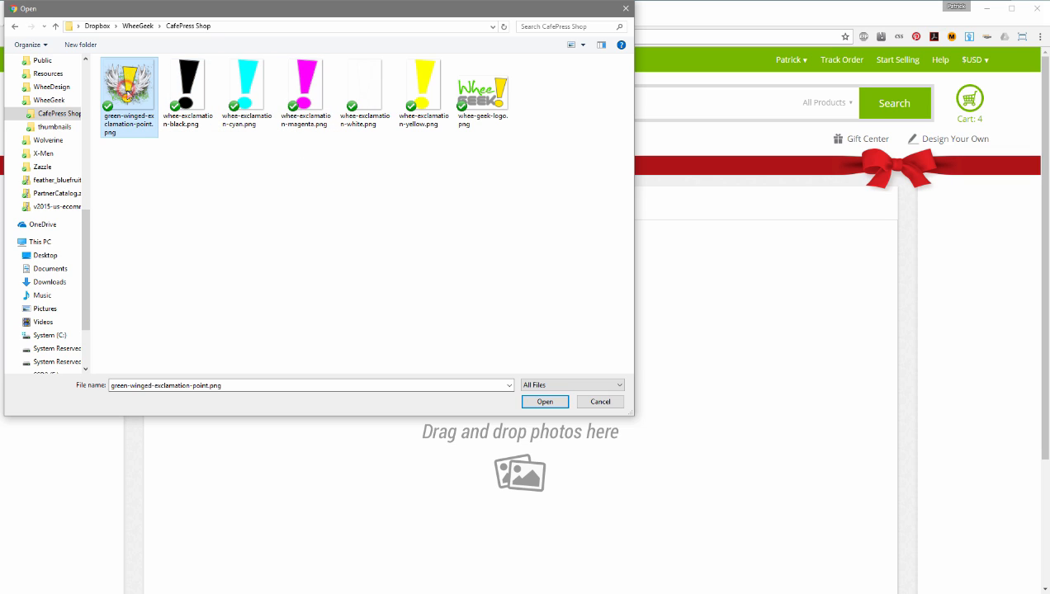
left_click(537, 402)
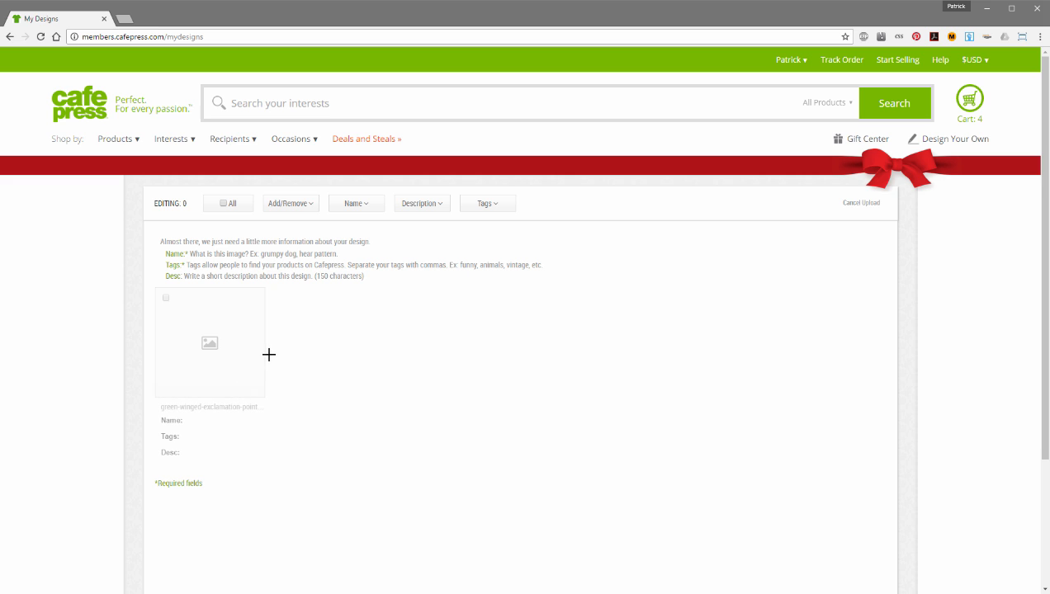
left_click(239, 384)
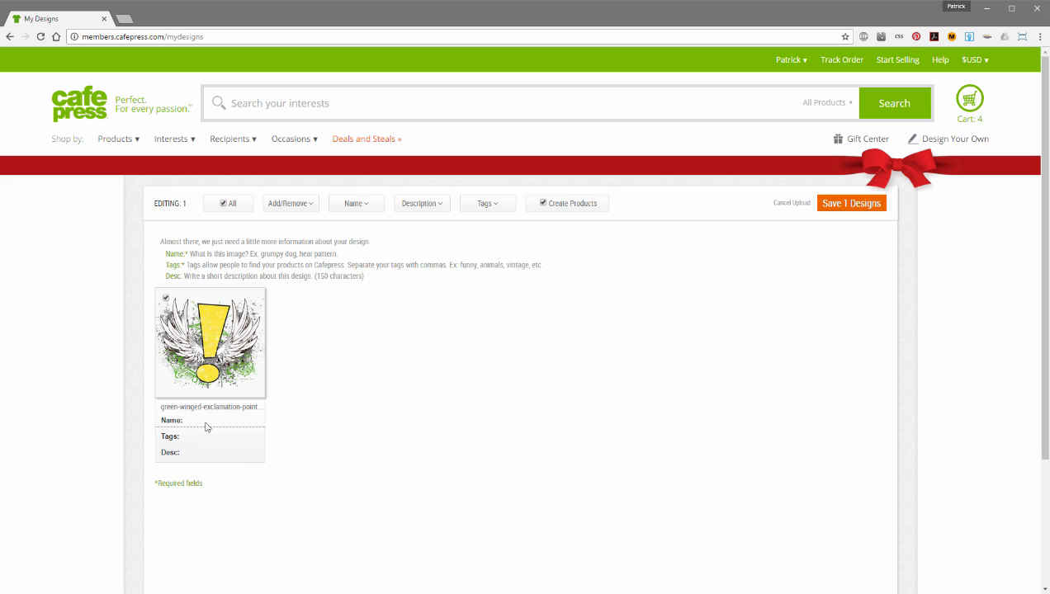
Examine the name, tags and description editors of the uploaded design, keeping the design selected.
left_click(174, 425)
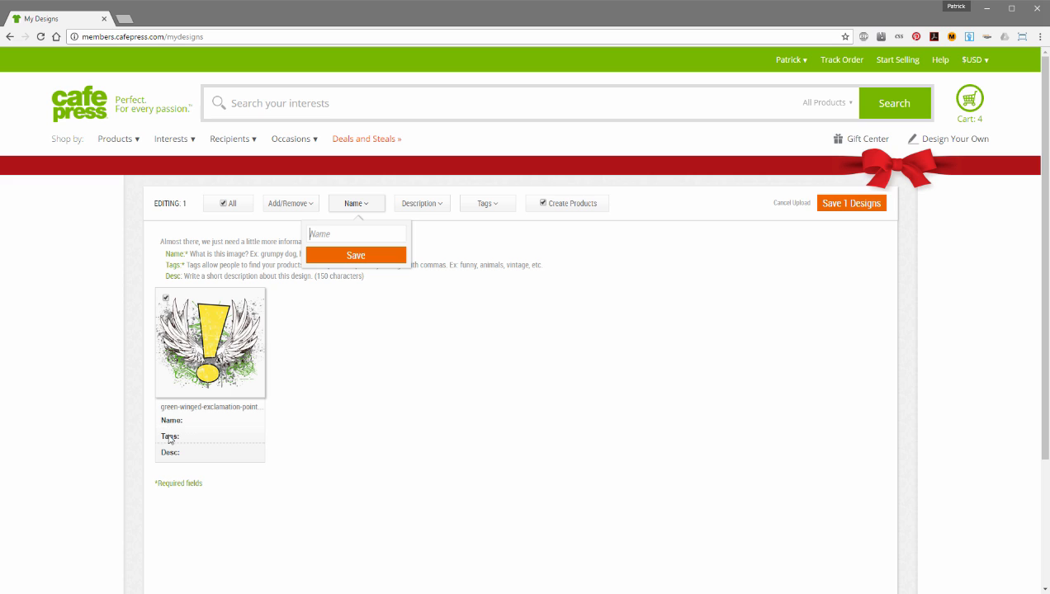
left_click(170, 439)
left_click(170, 452)
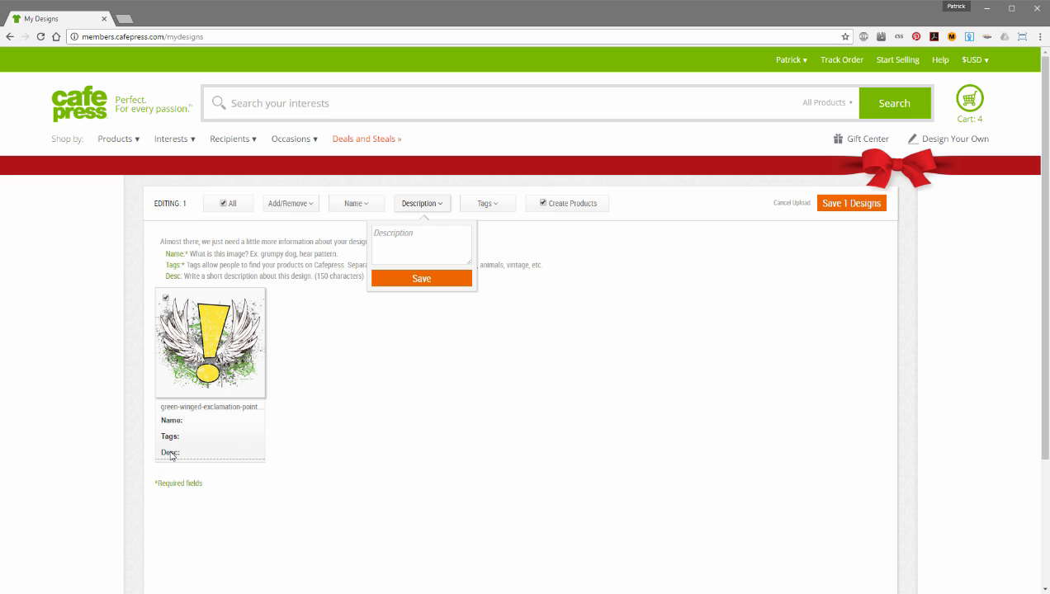
left_click(346, 305)
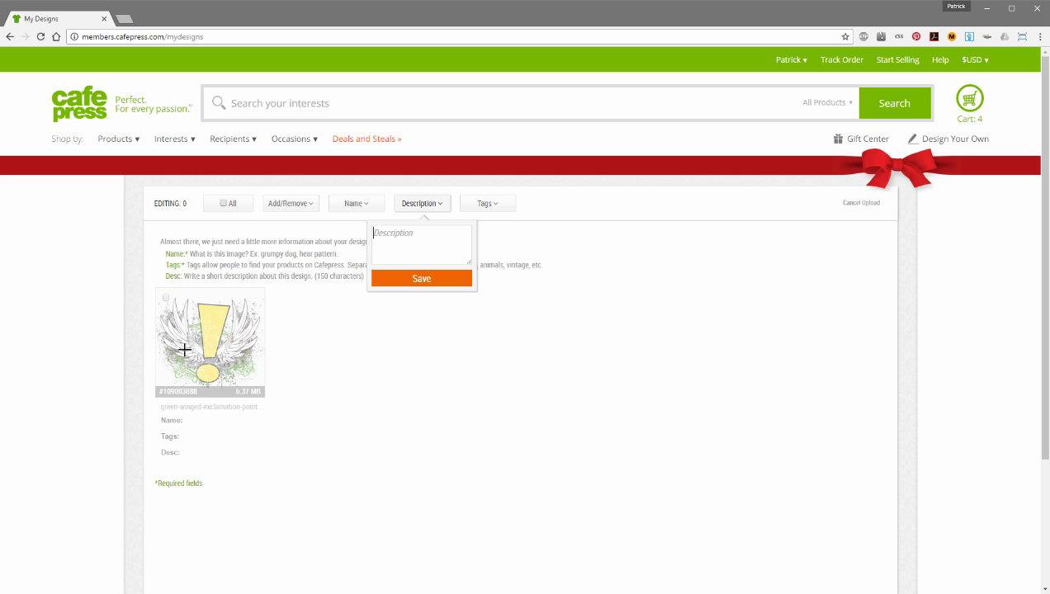
left_click(166, 300)
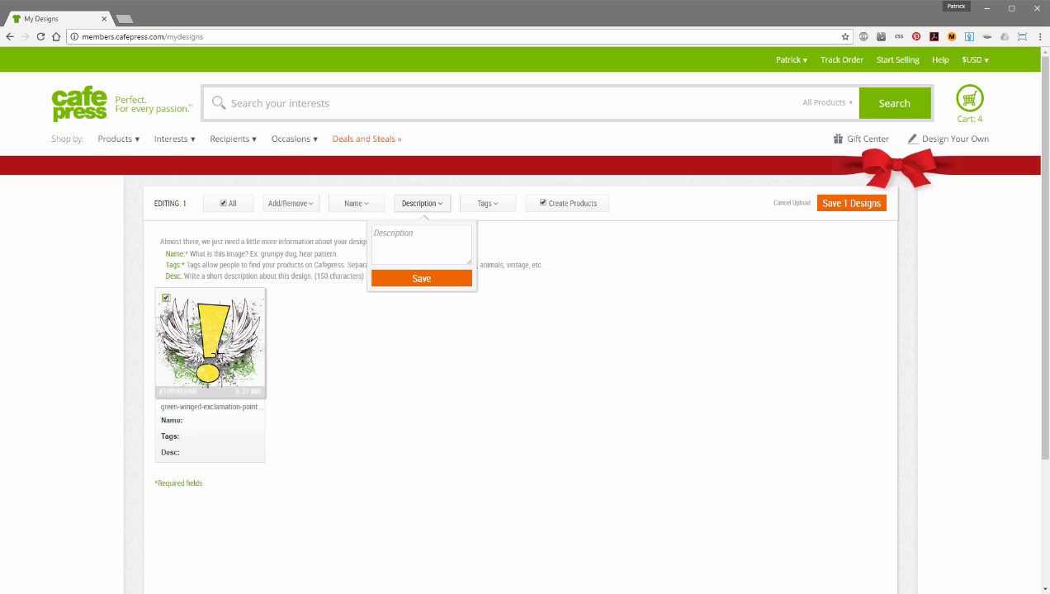
left_click(423, 203)
left_click(347, 206)
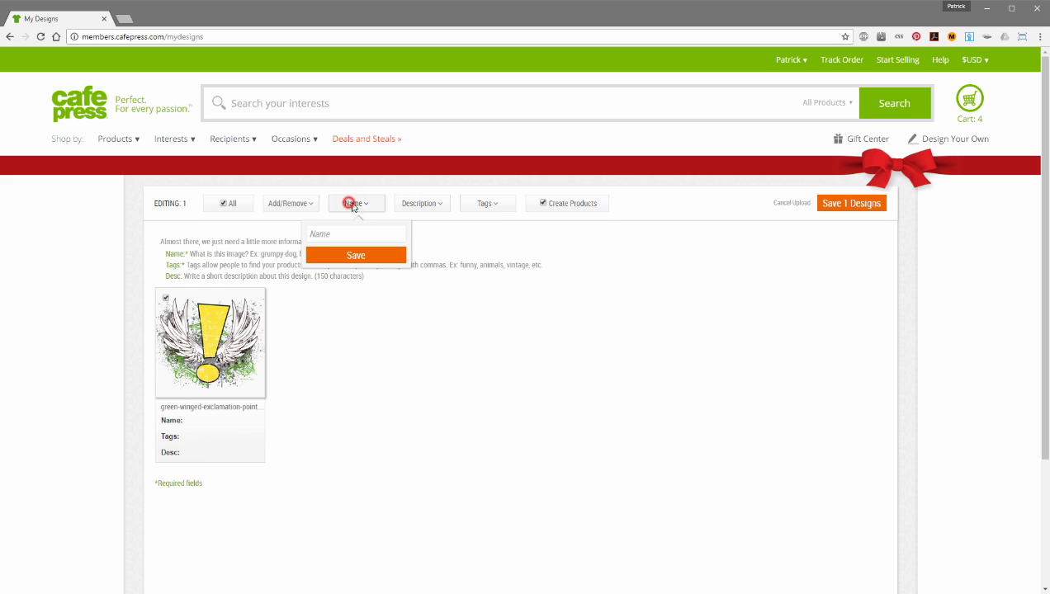
left_click(417, 203)
left_click(483, 204)
left_click(417, 205)
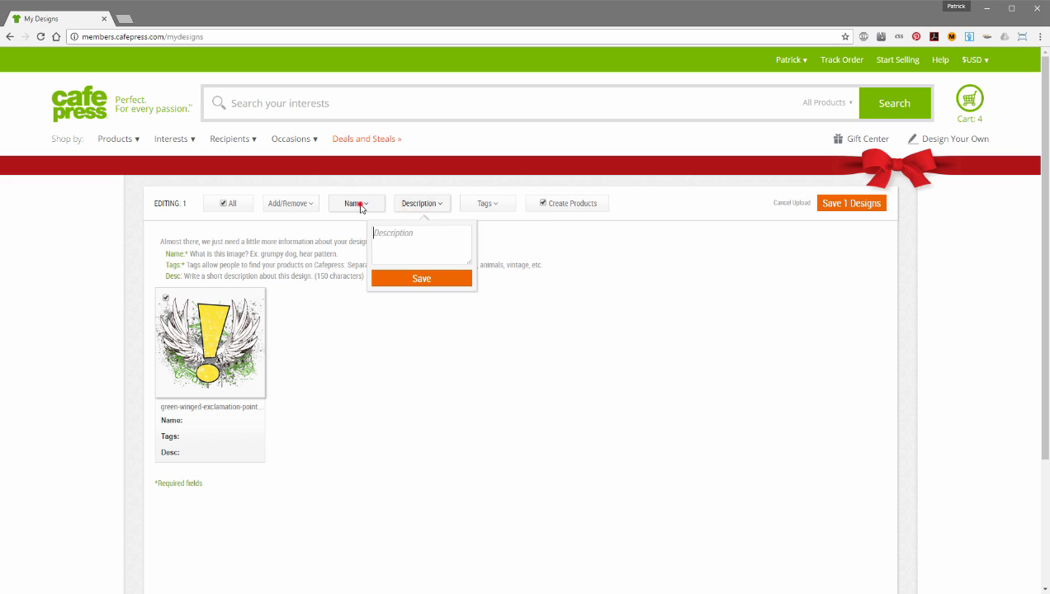
Name the uploaded design "Winged Whee Exclamation Point" and save the name.
left_click(360, 206)
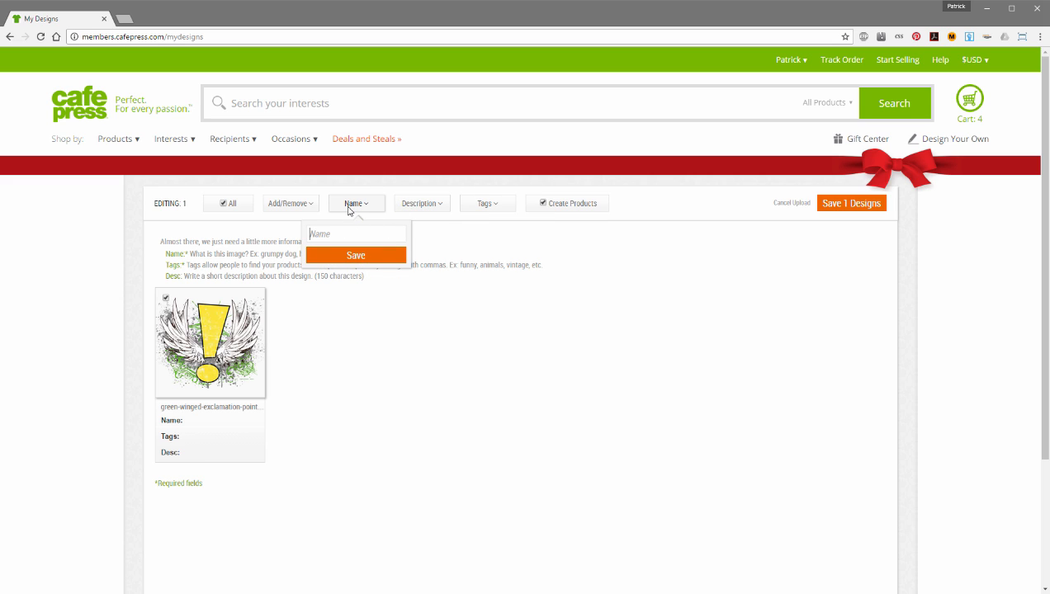
left_click(347, 231)
type("Winged Whee")
type(" Exclamation Point")
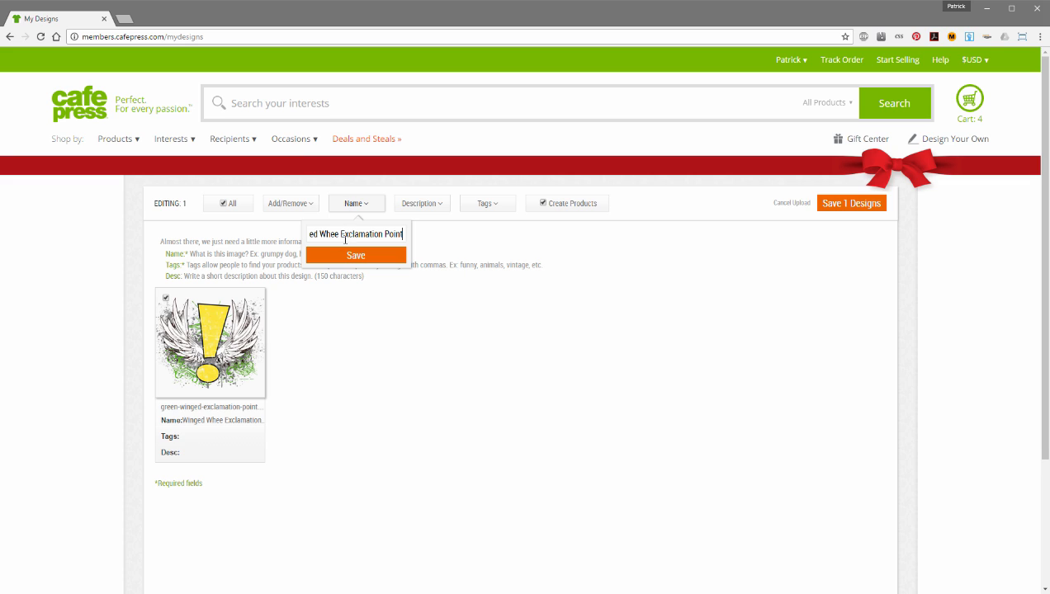
left_click(348, 257)
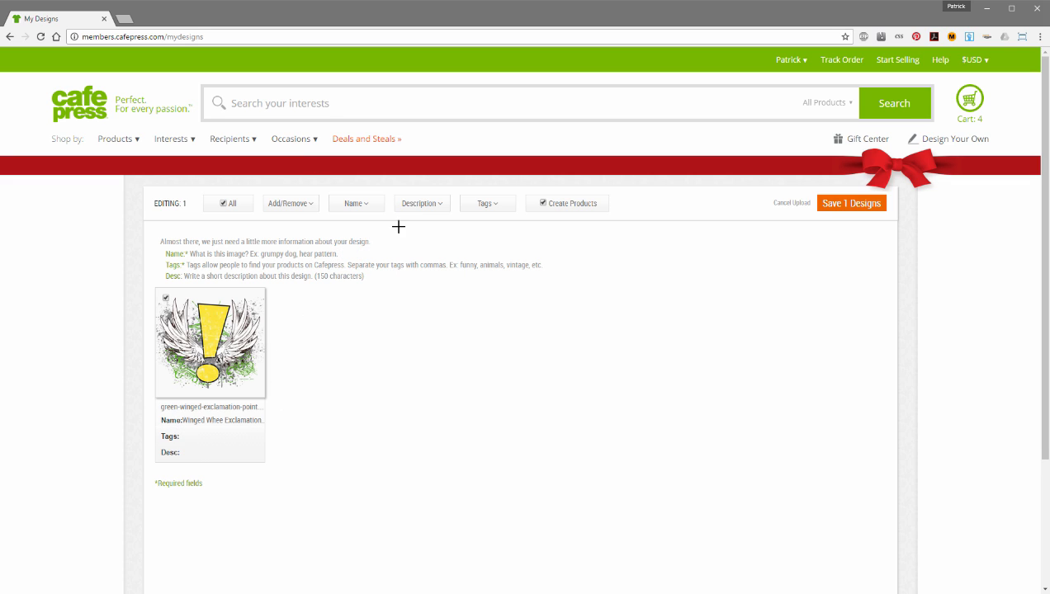
Save the design's description as "A grunge version of the Whee! Geek logo with a pair of white wings.".
left_click(423, 208)
left_click(416, 235)
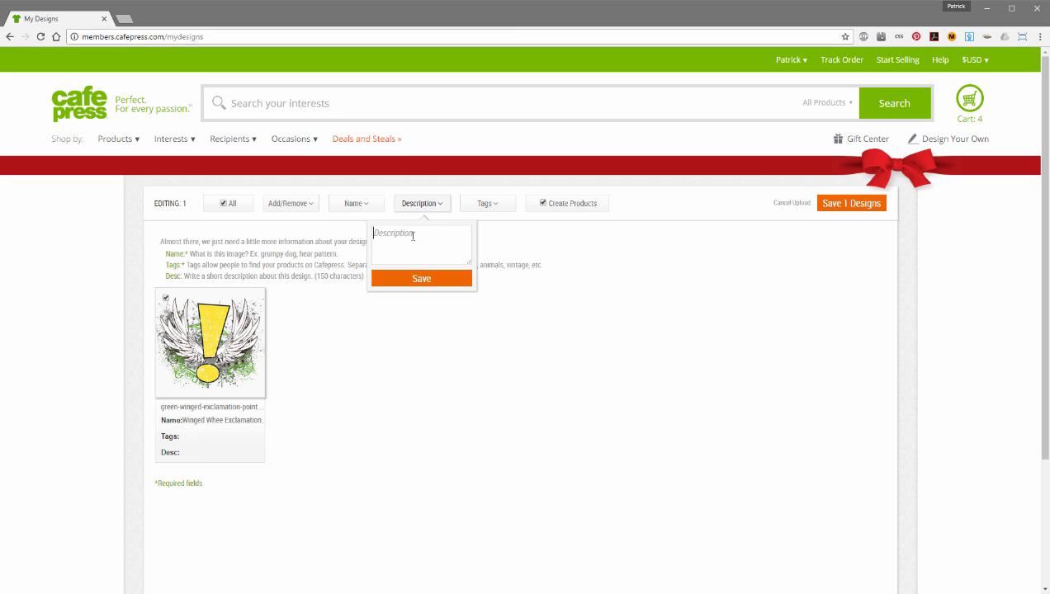
type("A grunge version of the Whe")
type("e! Geek logo")
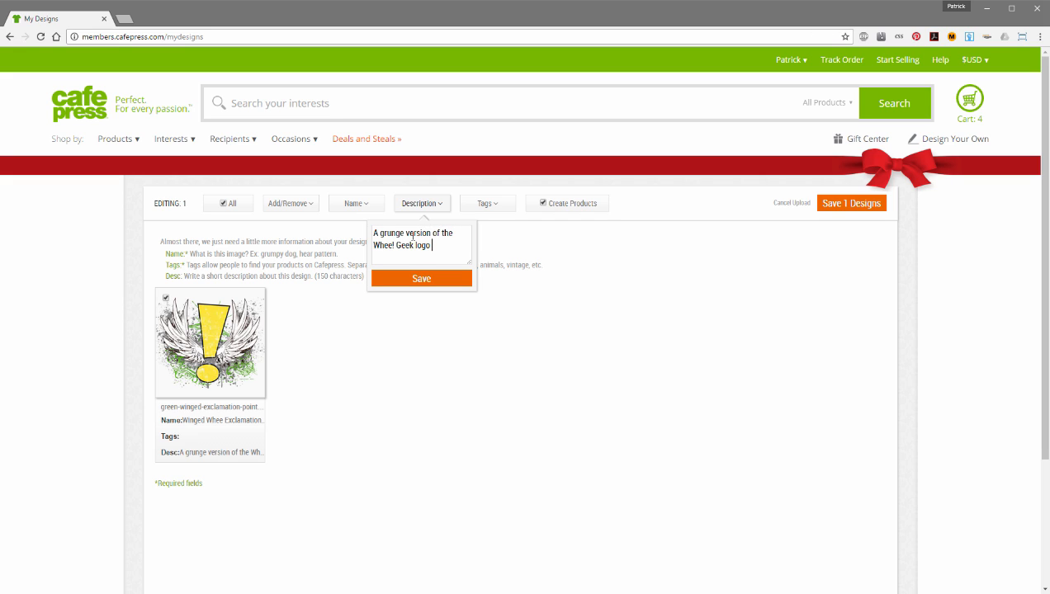
type(" with a pair of white wings.")
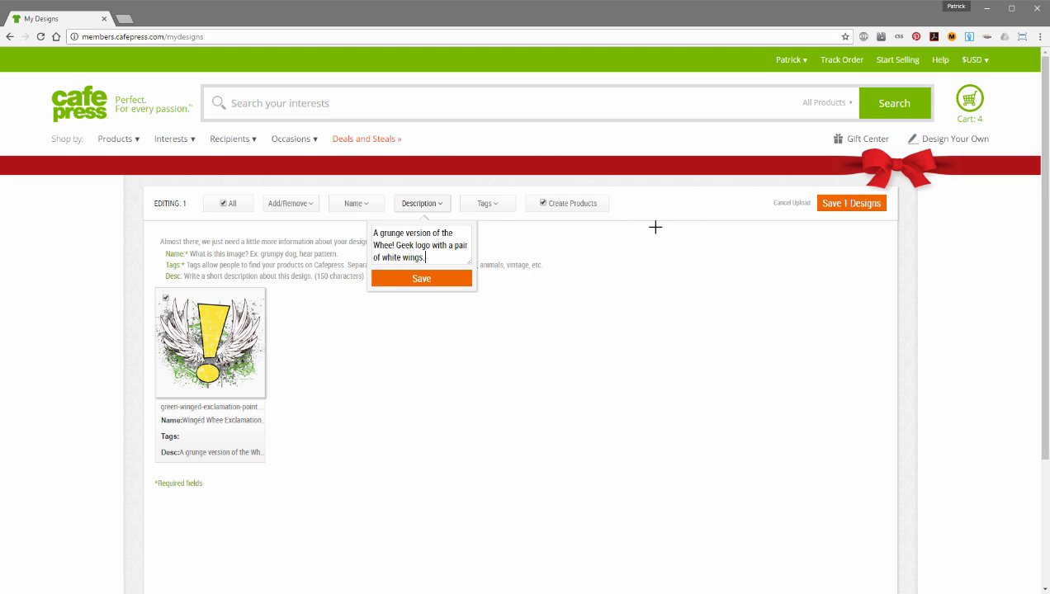
triple_click(414, 249)
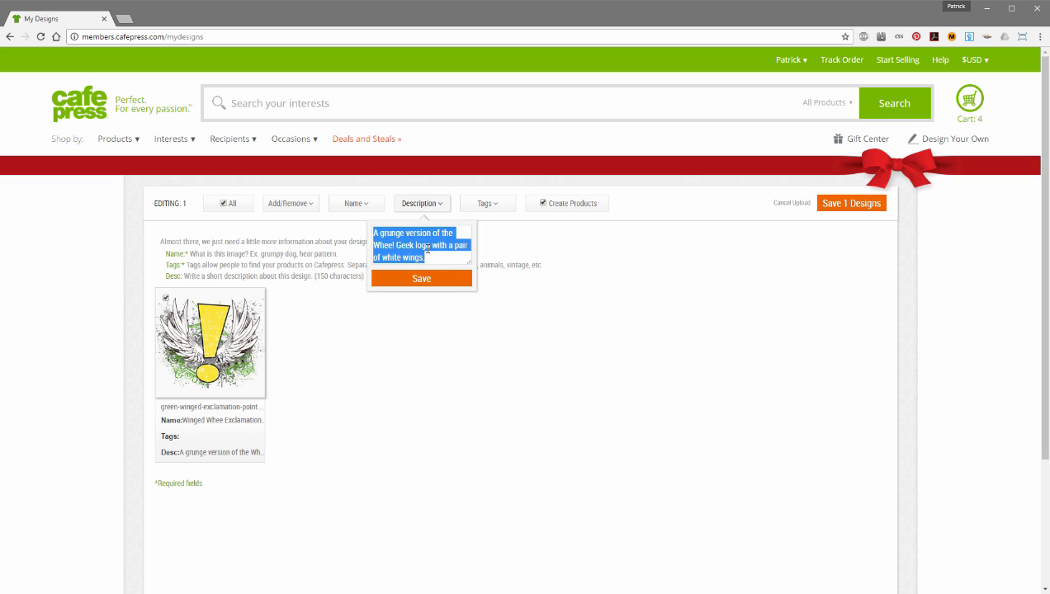
left_click(412, 241)
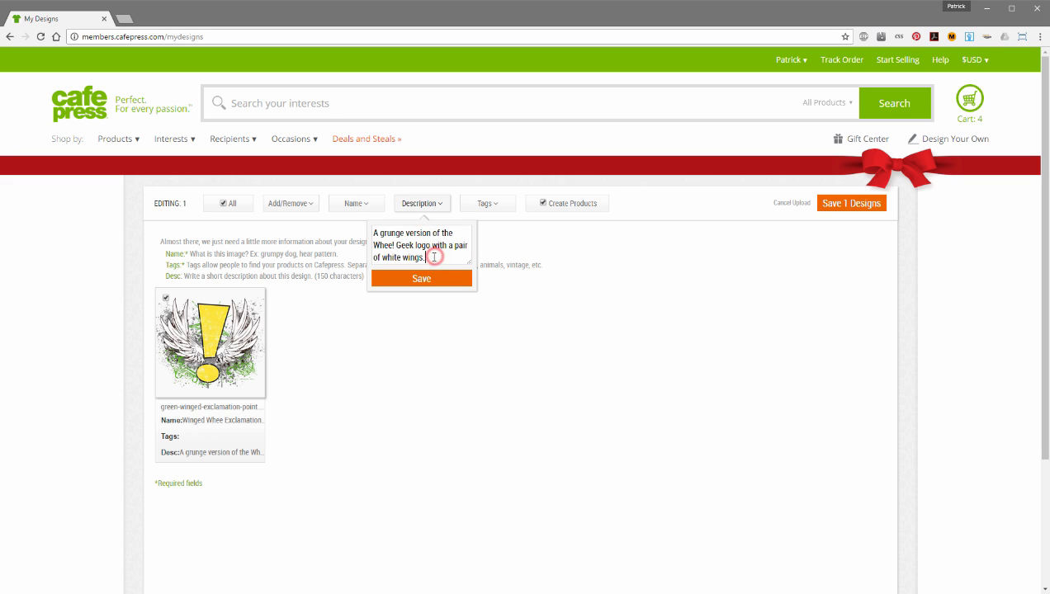
left_click_drag(373, 233, 426, 256)
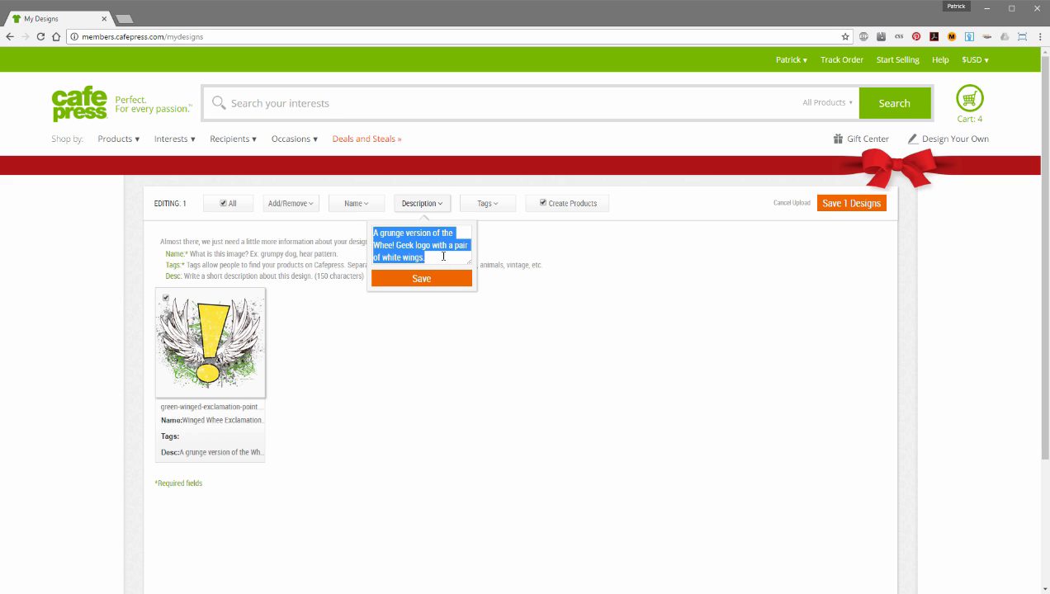
left_click(426, 257)
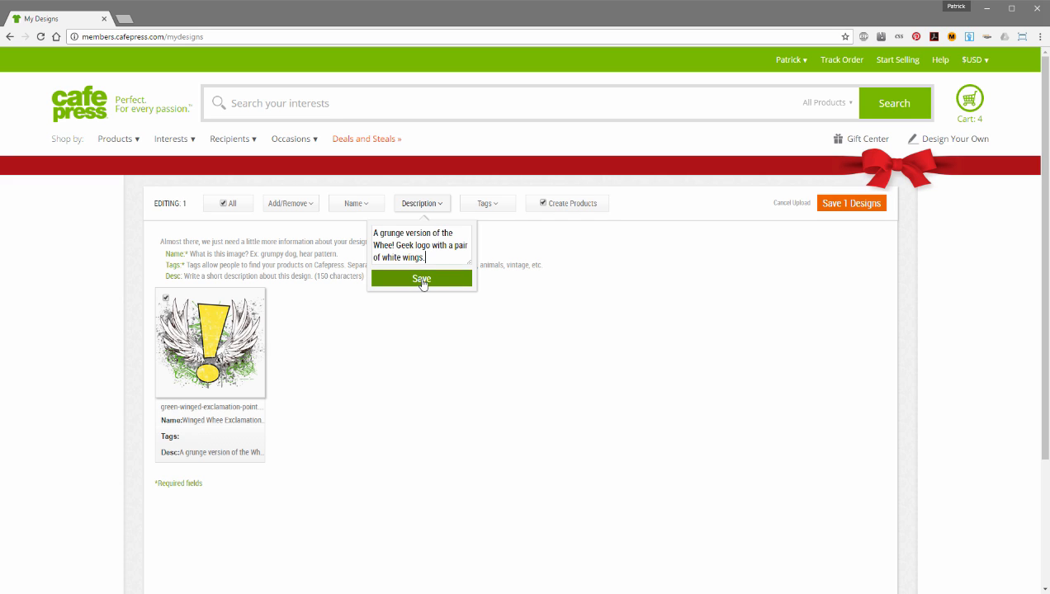
left_click(421, 283)
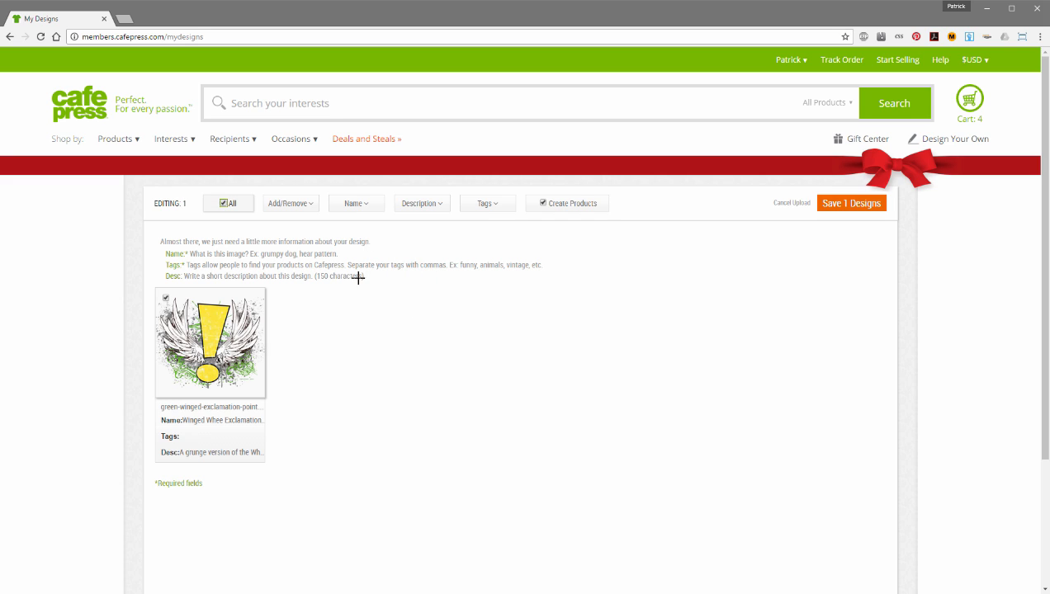
Reopen the winged design's description to check its full text and save it.
left_click(210, 452)
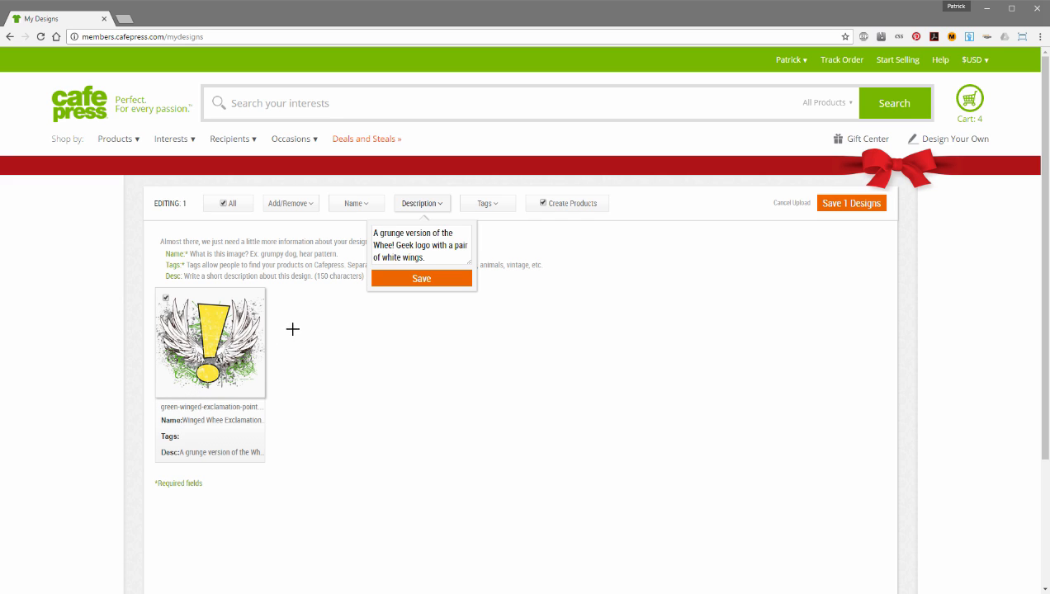
left_click(388, 282)
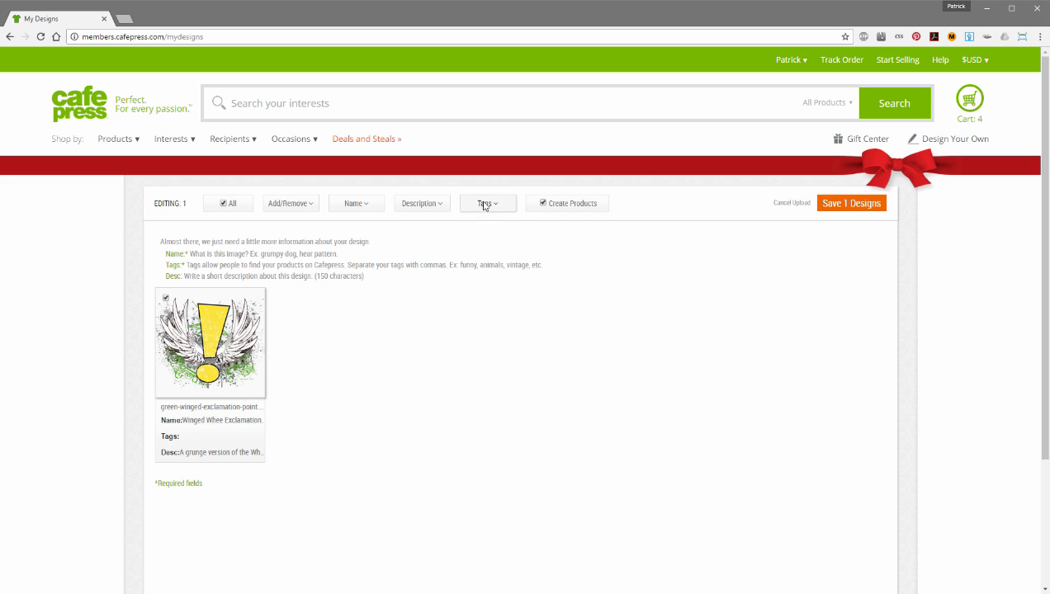
Enter the design tags exclamation point, exclamation, whee, geek, wheegeek, whee geek, whee design and wheedesign.
left_click(484, 204)
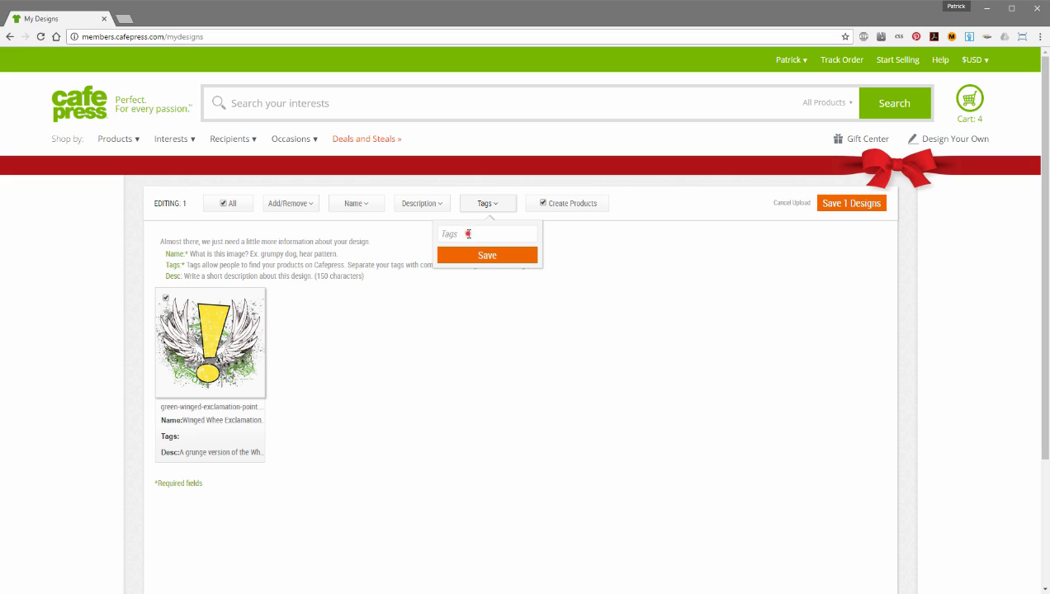
left_click(464, 234)
left_click(467, 232)
type("exclamai")
type("ion point,m")
key("BackSpace")
type("excl")
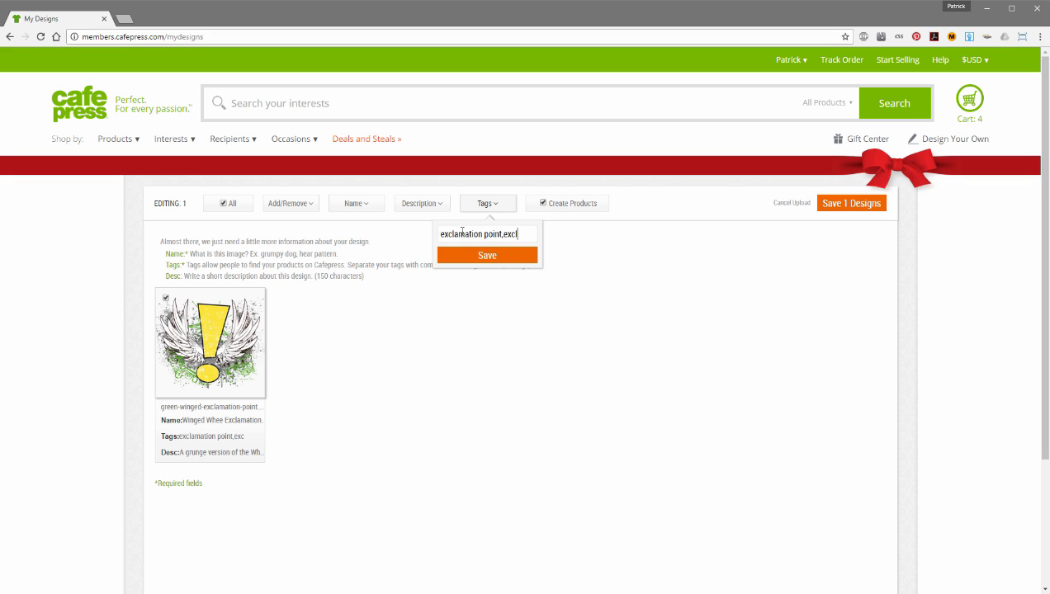
type("amation,whee")
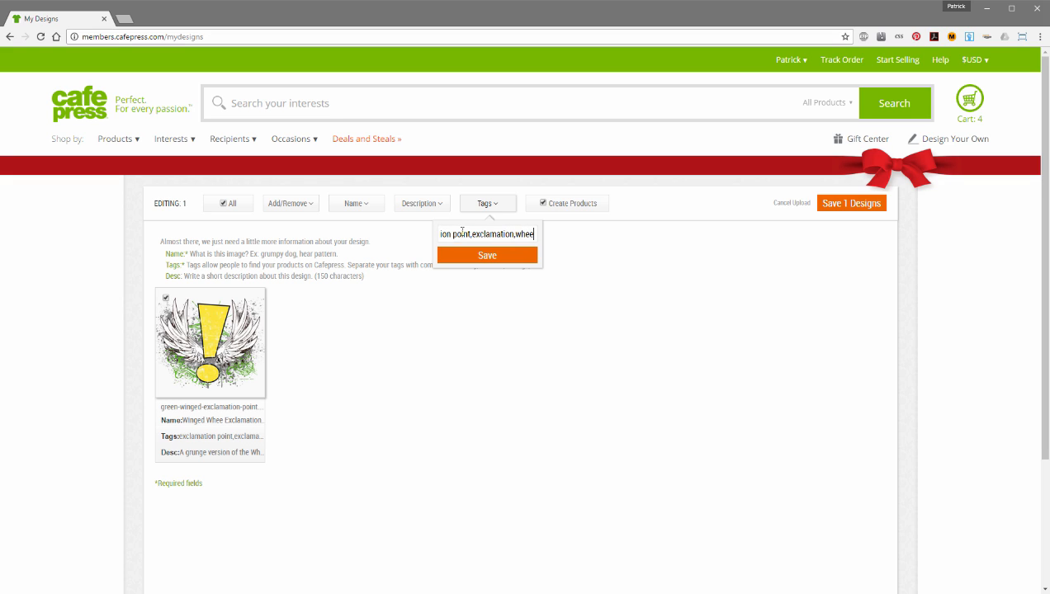
type(",geek,wheegeek,")
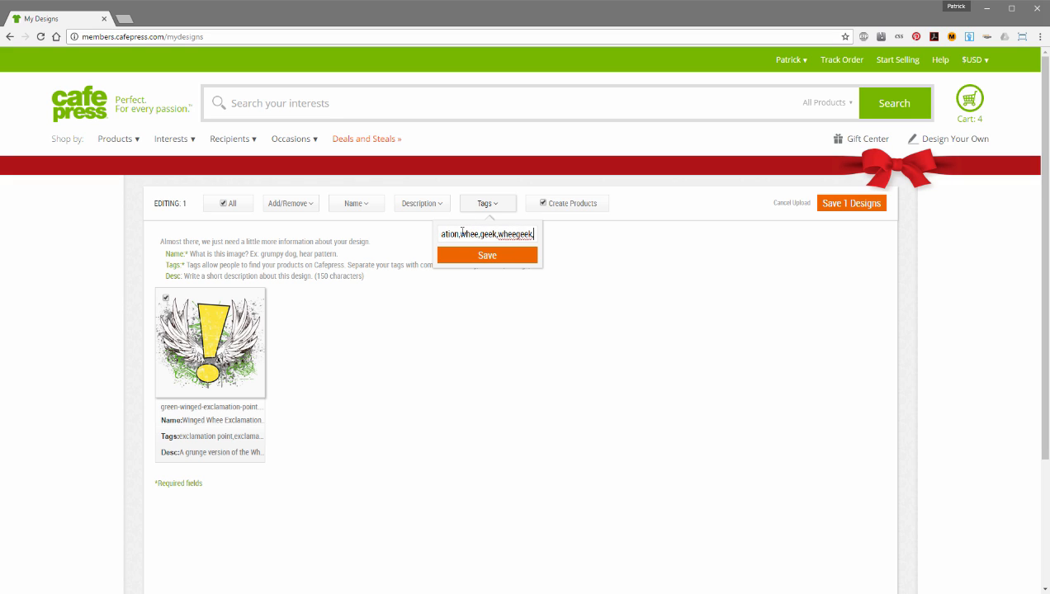
type("whee geek")
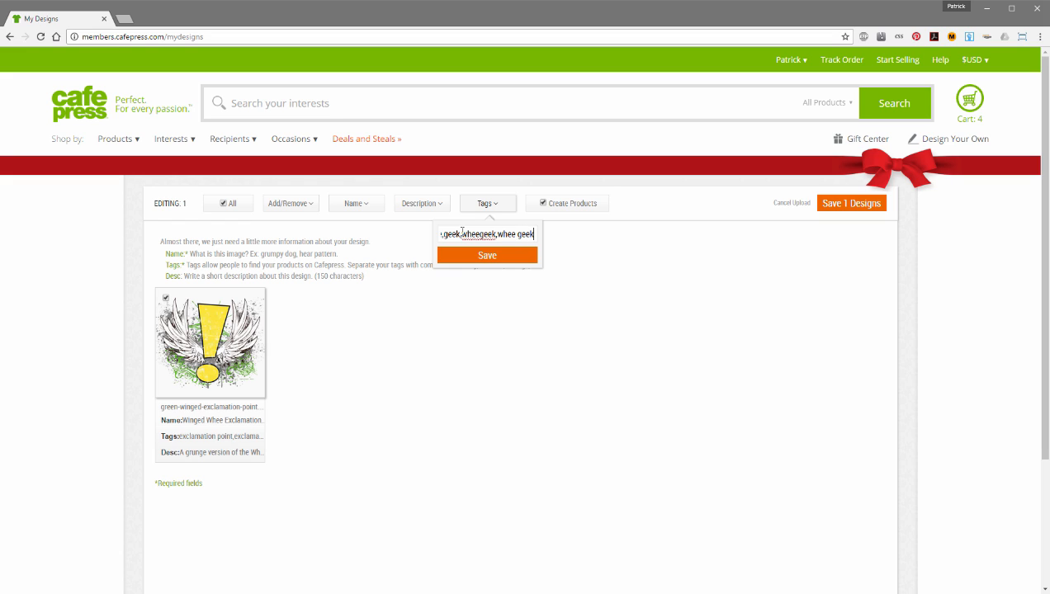
type(",whee design,wheedes")
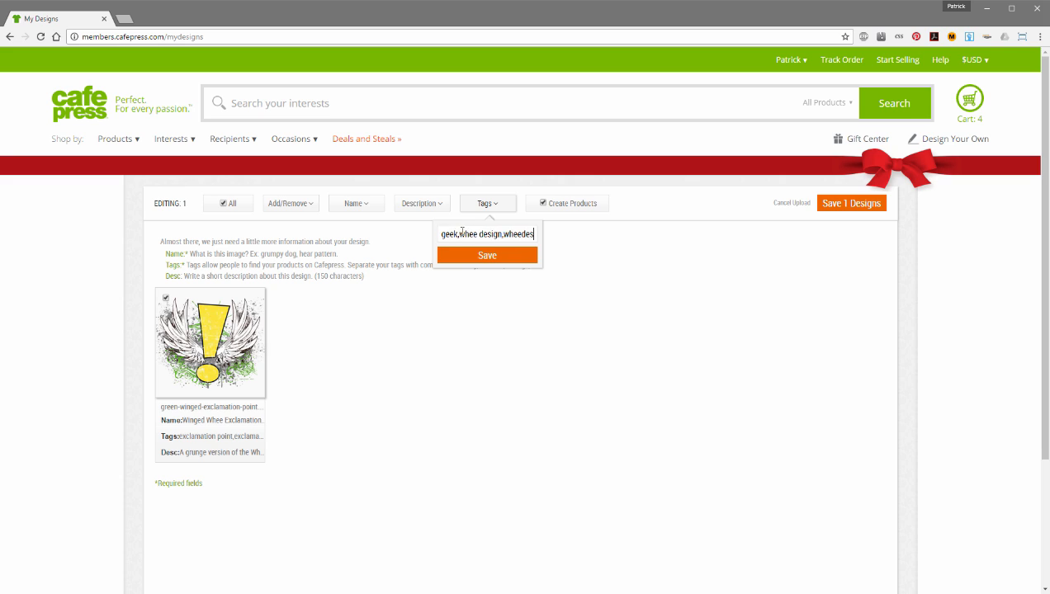
type("ign,")
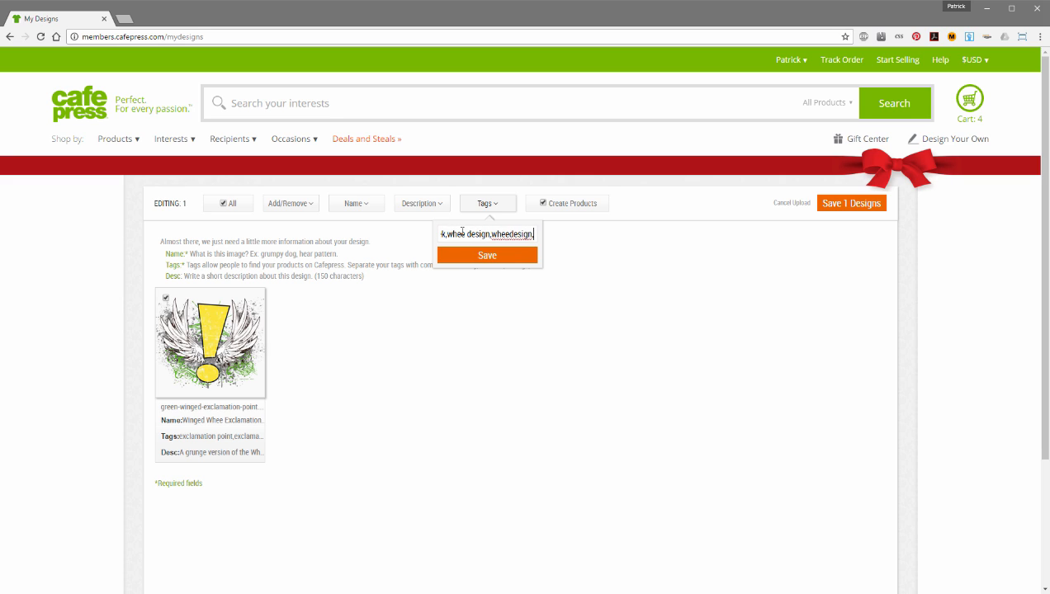
Review the tags entered for the design, going back through the list and returning to its end.
key("Left")
key("Left")
key("Left")
key("Left")
key("Left")
key("Left")
key("Left")
key("Left")
key("Left")
key("Left")
key("Left")
key("Left")
key("Left")
key("Left")
key("Left")
key("Left")
key("Left")
key("Left")
key("Left")
key("Left")
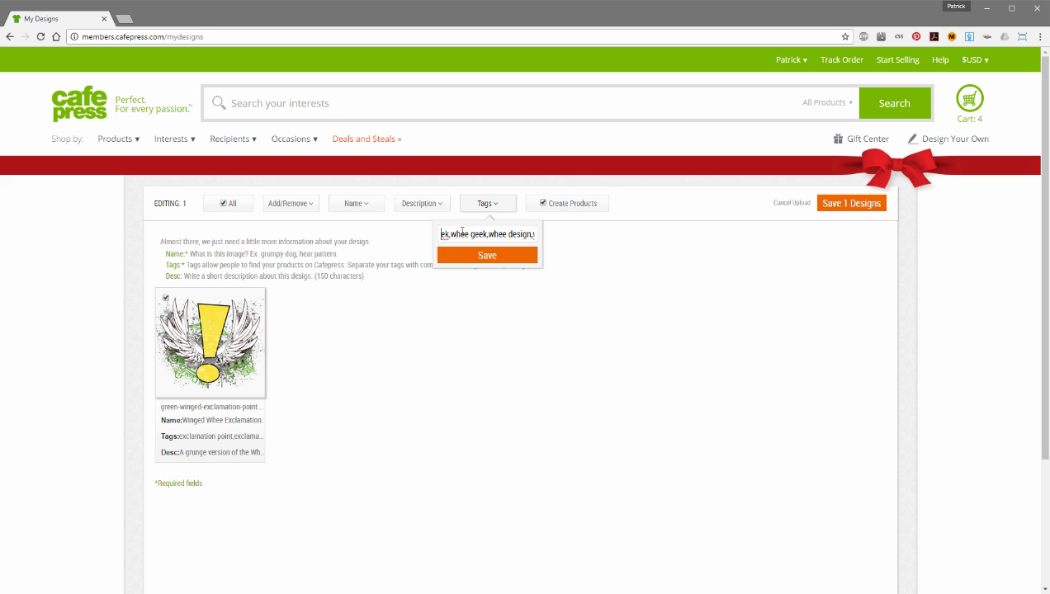
key("Left")
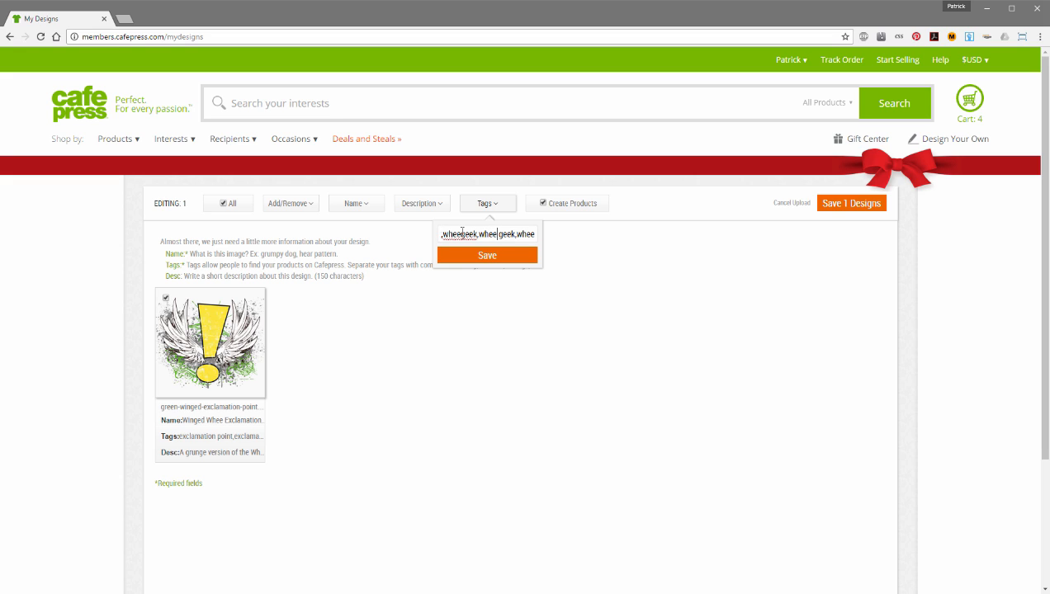
key("Right")
key("Right")
key("Right")
key("Right")
key("Right")
key("Right")
key("Right")
key("Right")
key("Right")
key("Right")
key("Right")
key("Right")
key("Right")
key("Right")
key("Right")
key("Right")
key("Right")
key("Right")
key("Right")
key("Right")
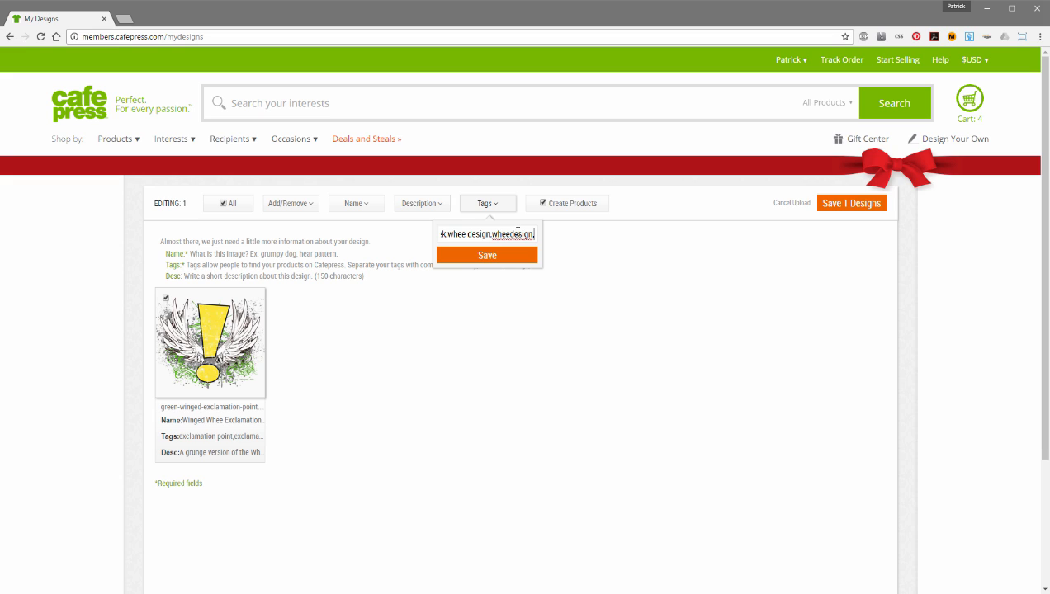
Add the tag 1wg to the end of the design's tag list and save the tags.
type("1")
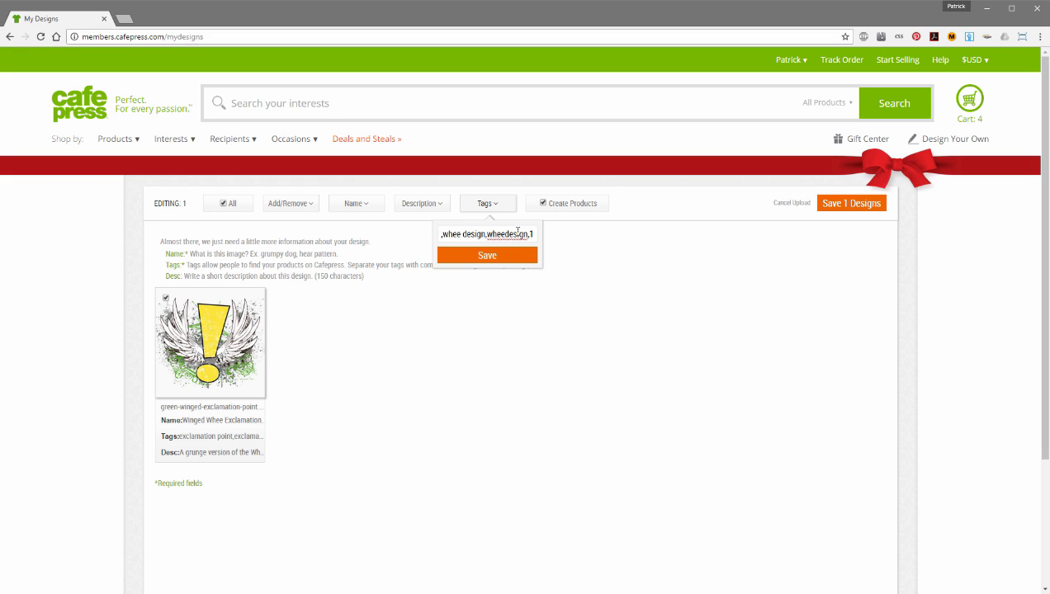
type("wo")
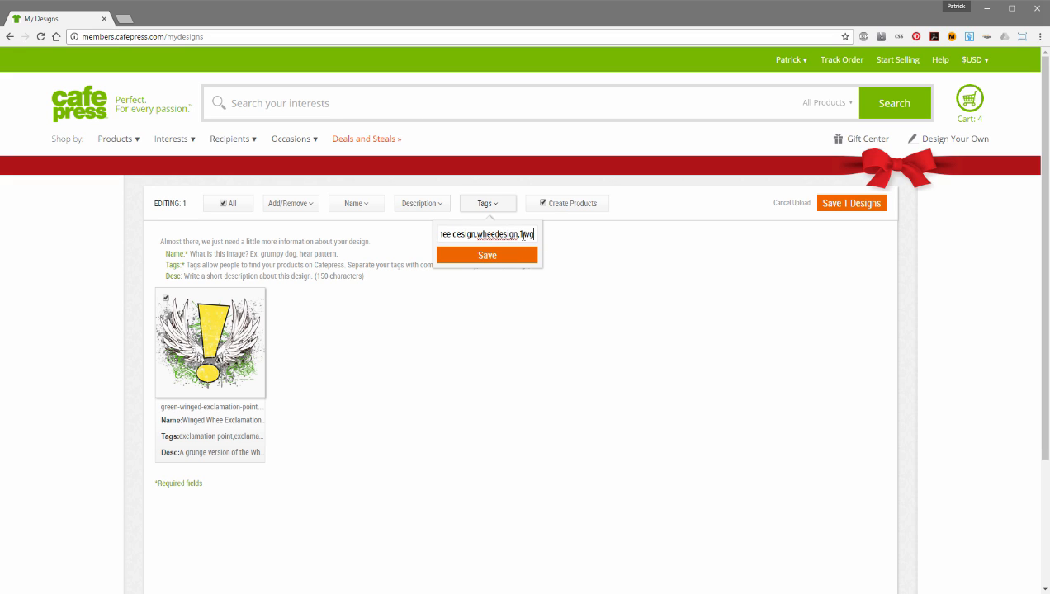
left_click_drag(518, 234, 546, 234)
left_click(518, 235)
type(",exclamat")
left_click(487, 256)
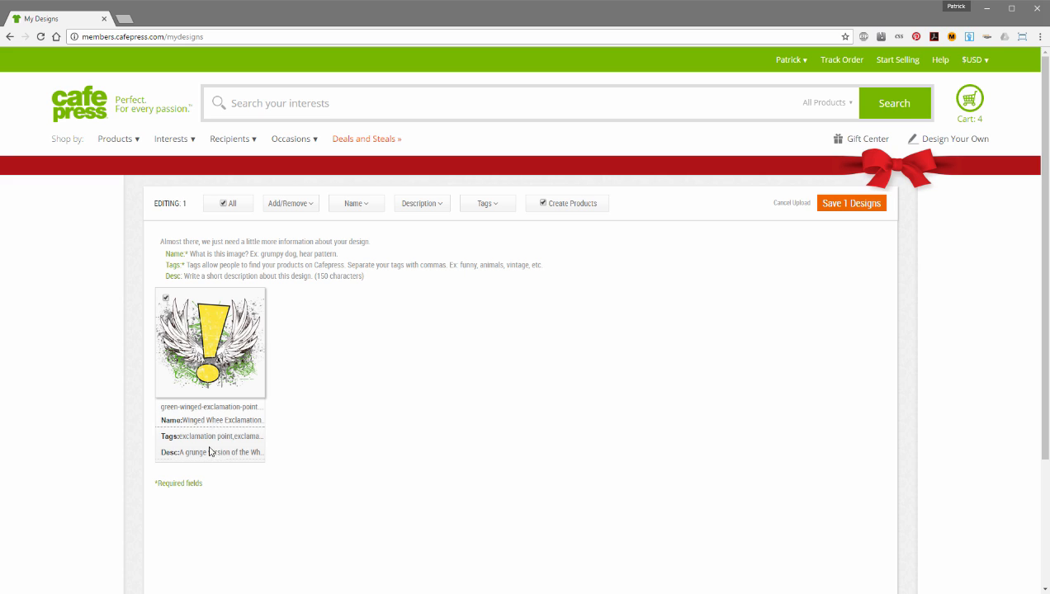
Save the uploaded design with automatic product creation turned off and open Winged Whee Exclamation Point for editing.
left_click(543, 204)
left_click(850, 204)
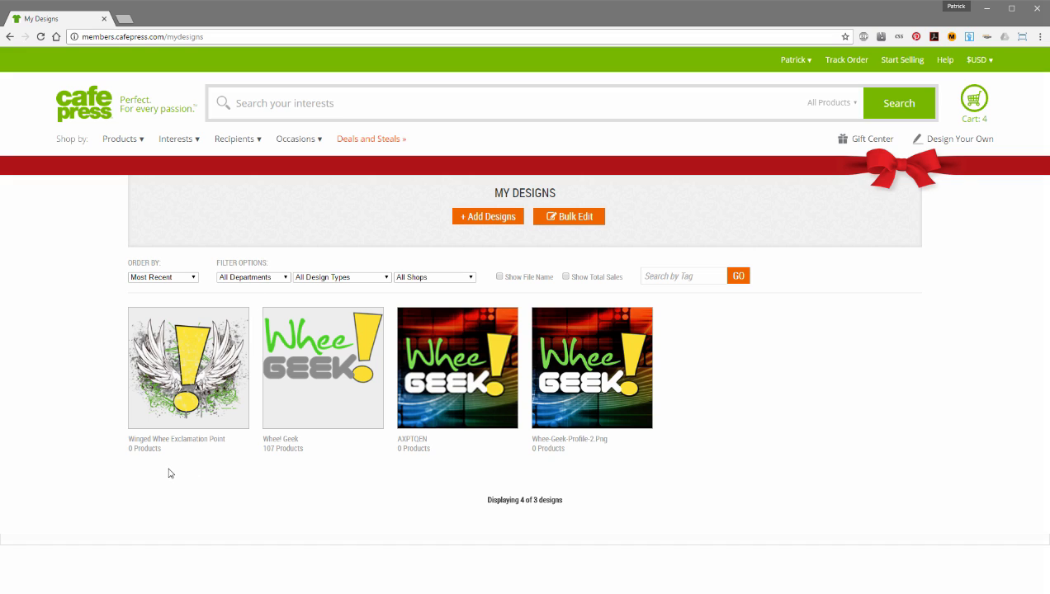
mouse_move(154, 455)
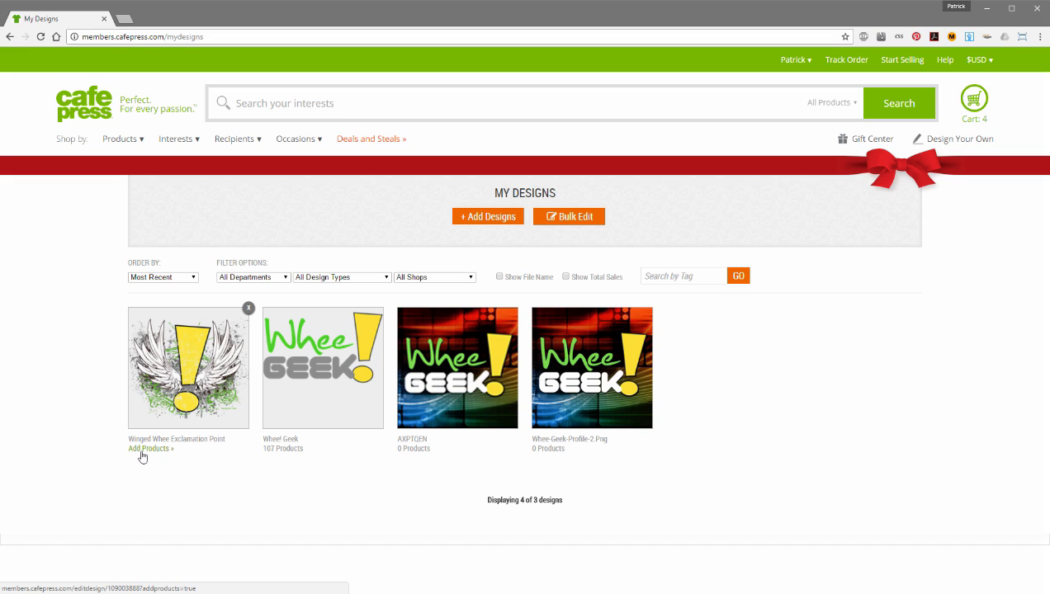
left_click(186, 374)
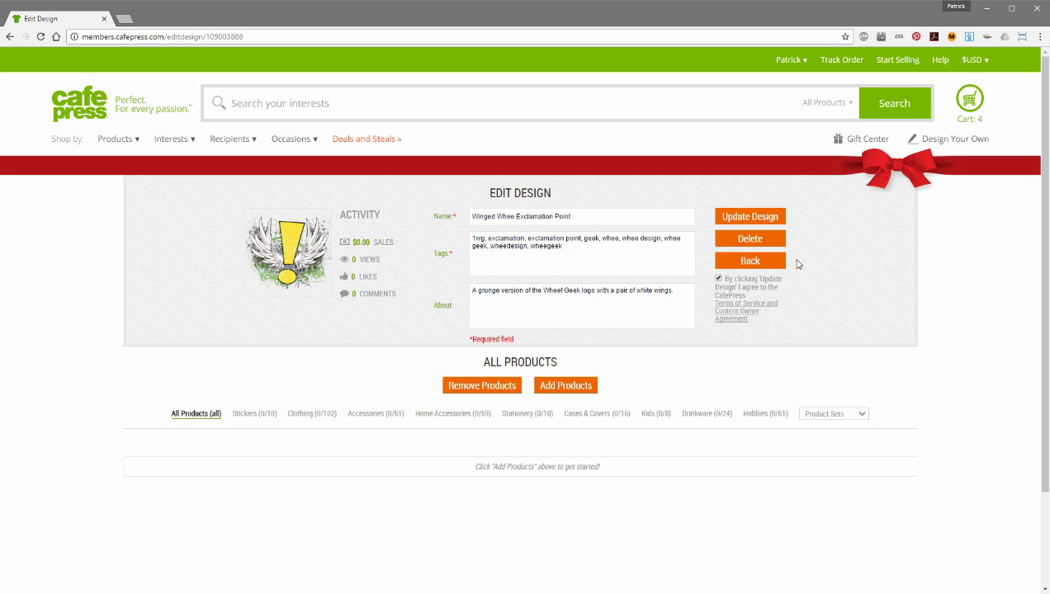
Examine the design's terms agreement option and its name, tags and about fields, leaving the agreement accepted.
left_click(718, 279)
left_click(718, 279)
triple_click(600, 217)
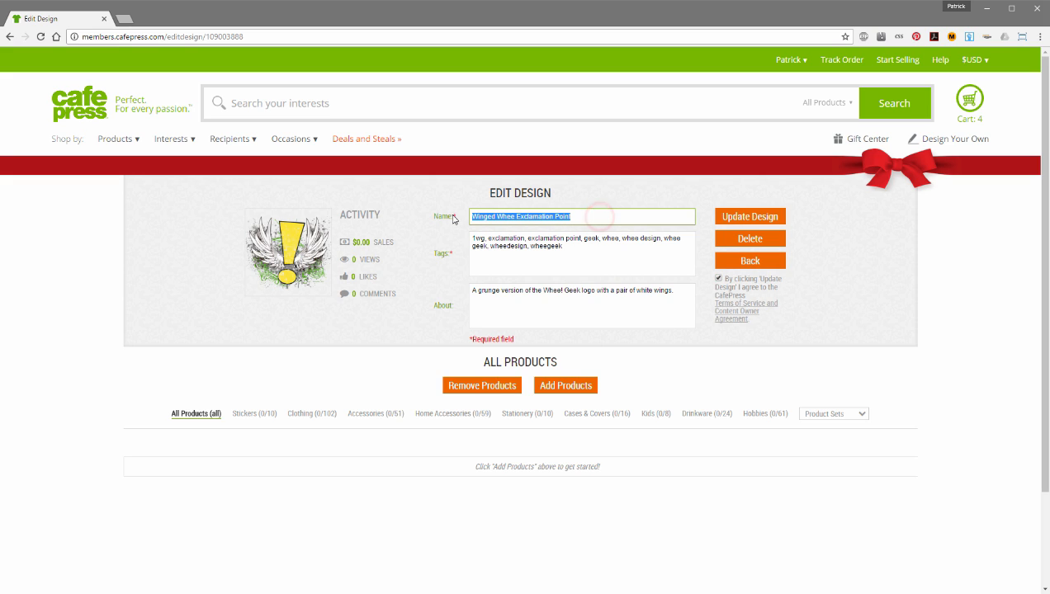
left_click(582, 253)
left_click(594, 293)
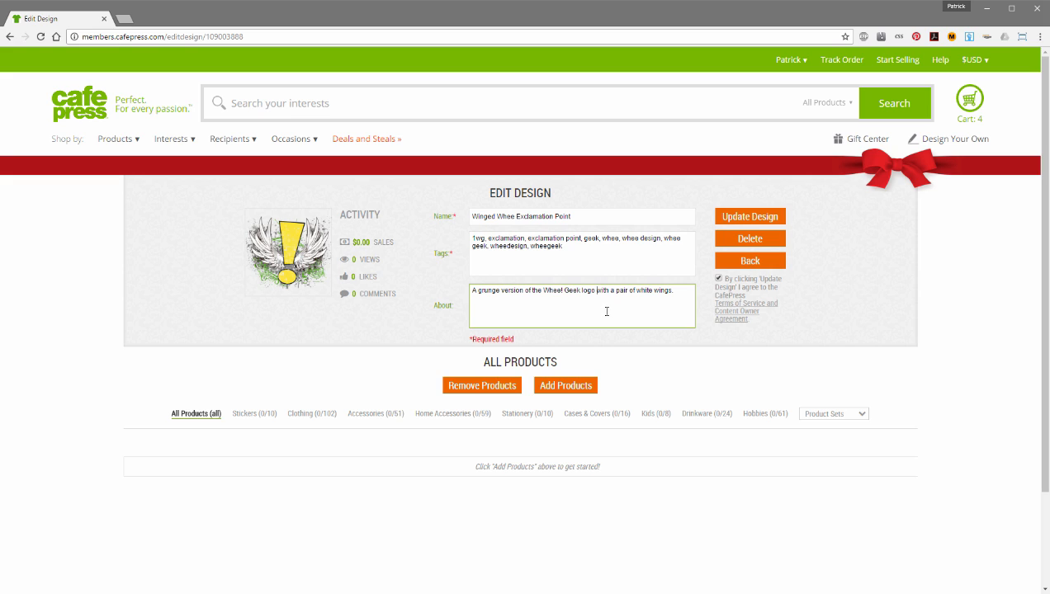
Append the tags wings and distressed to the design, update it and dismiss the notice.
left_click(628, 256)
type(", wings, distressed")
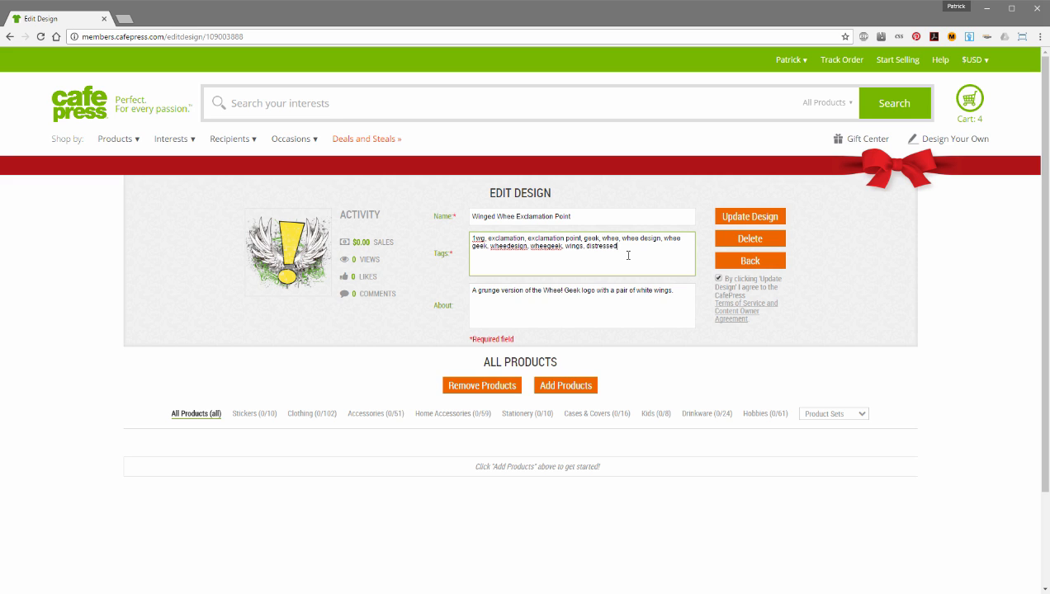
left_click(750, 217)
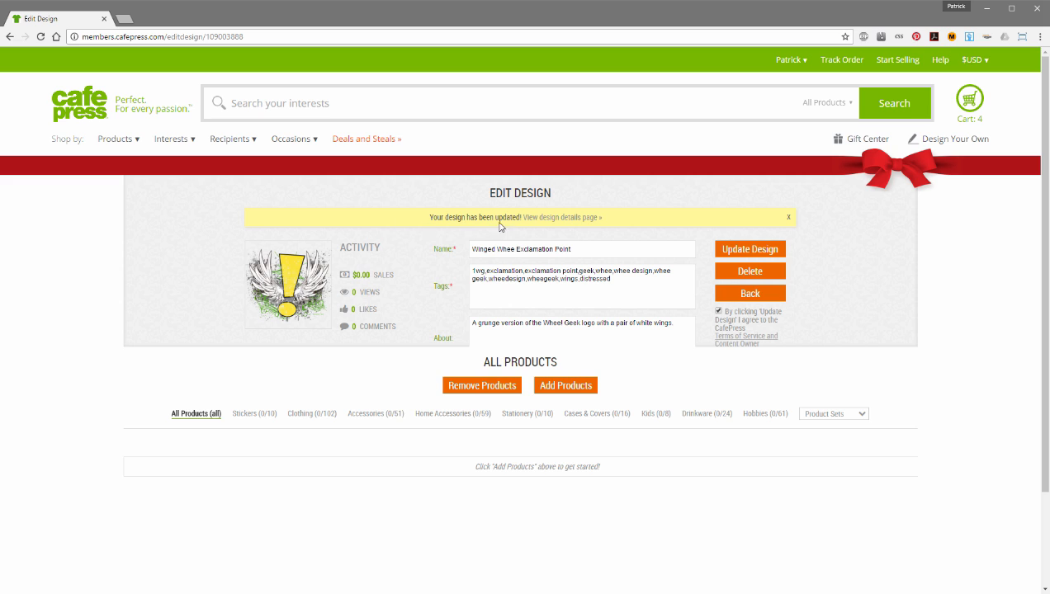
left_click(789, 220)
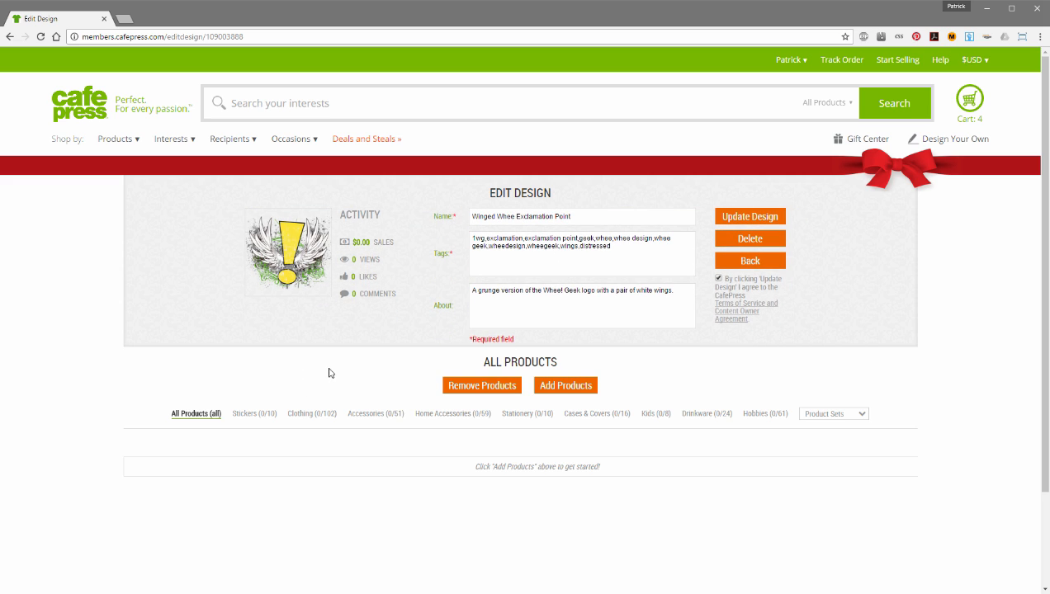
Start adding products to the design and examine the stickers, clothing, accessories, home accessories and stationery categories.
left_click(566, 387)
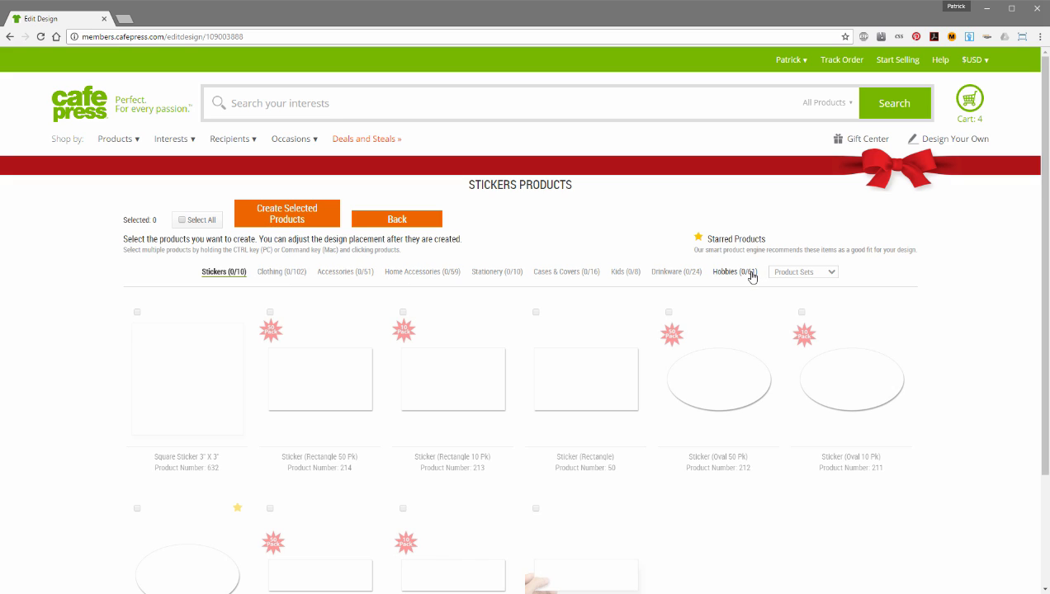
left_click(293, 272)
left_click(348, 273)
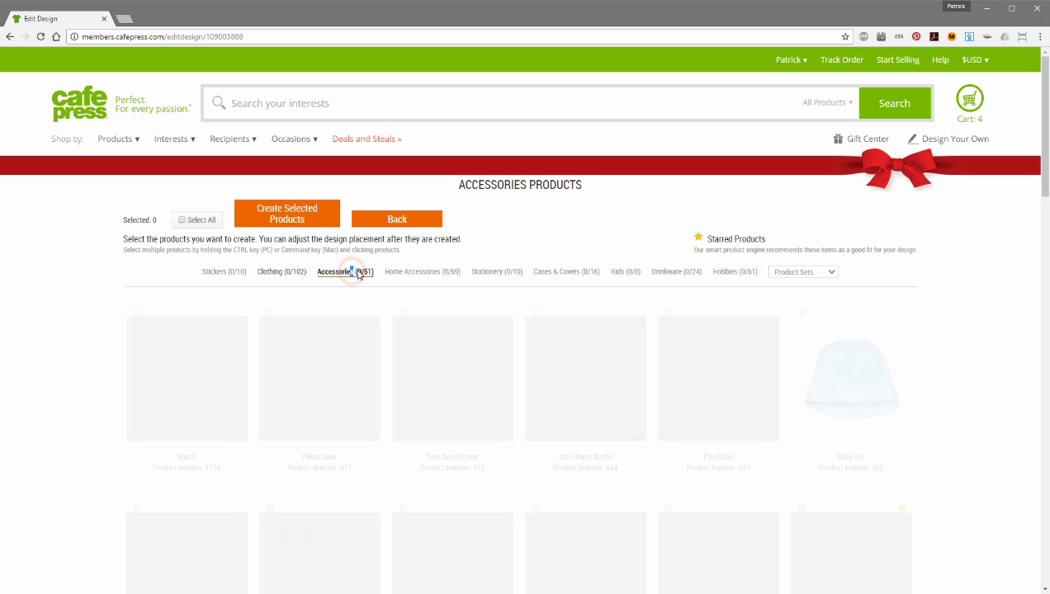
left_click(422, 272)
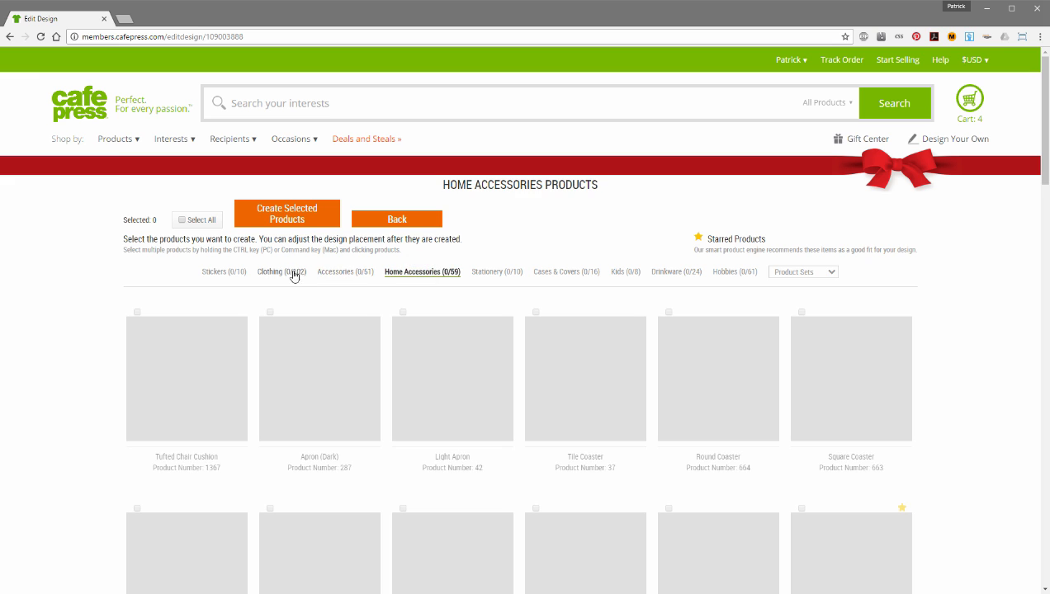
left_click(287, 272)
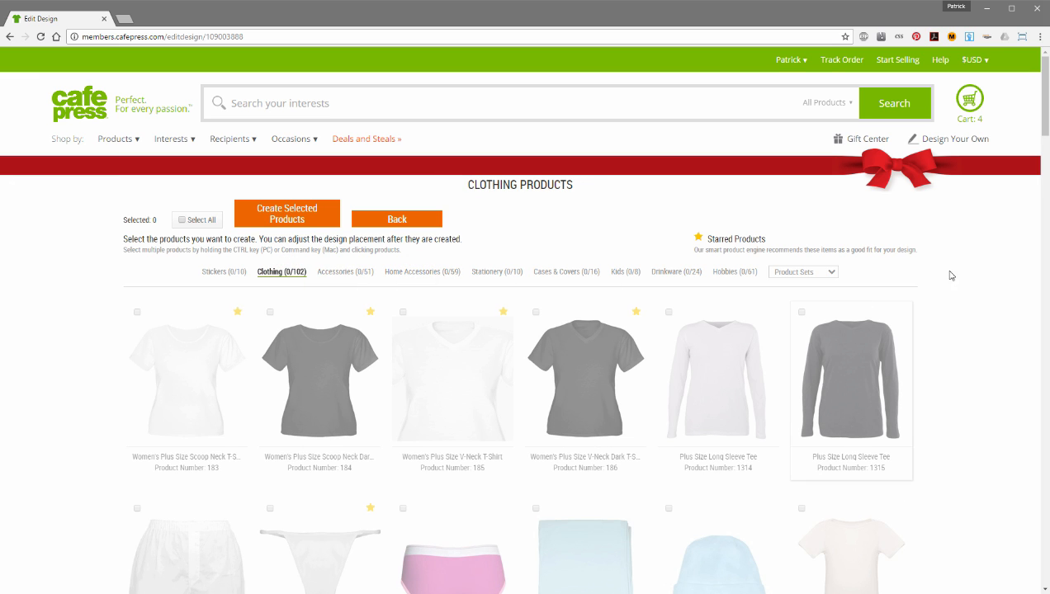
left_click_drag(1044, 134, 1046, 157)
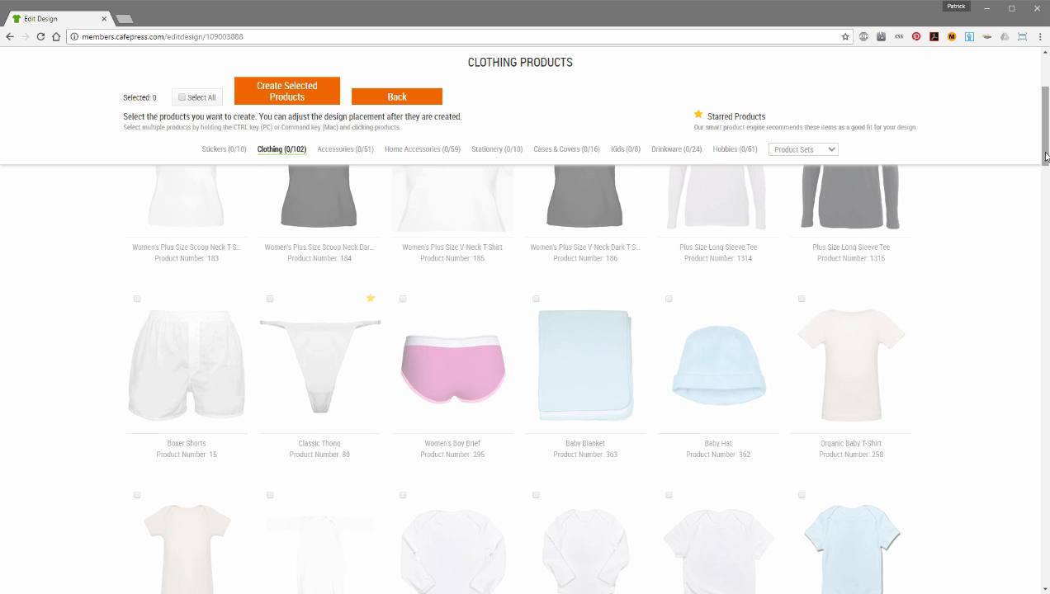
scroll(949, 231, "down", 6)
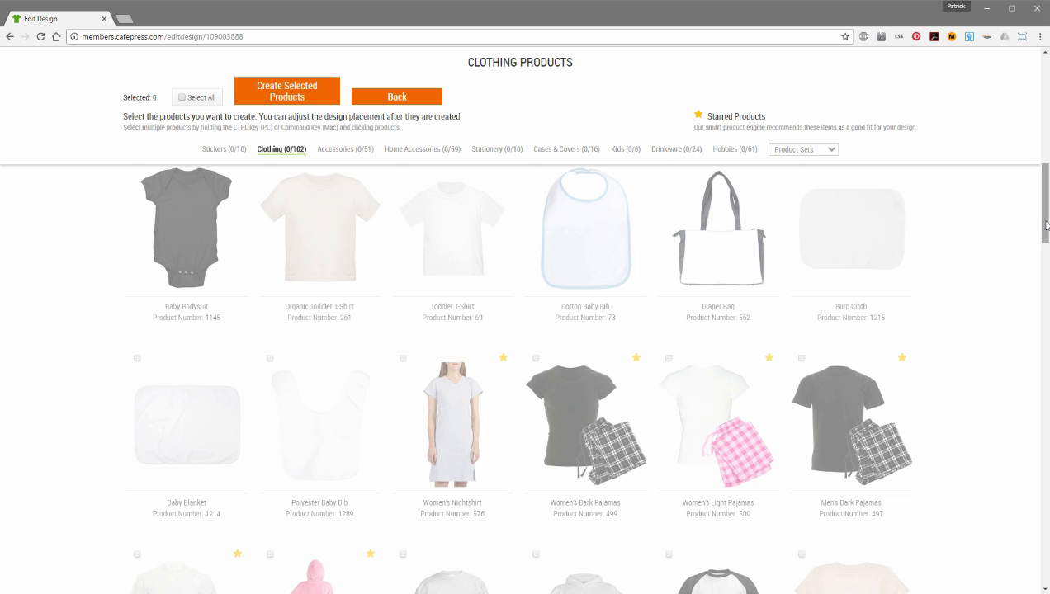
left_click_drag(1042, 225, 1038, 66)
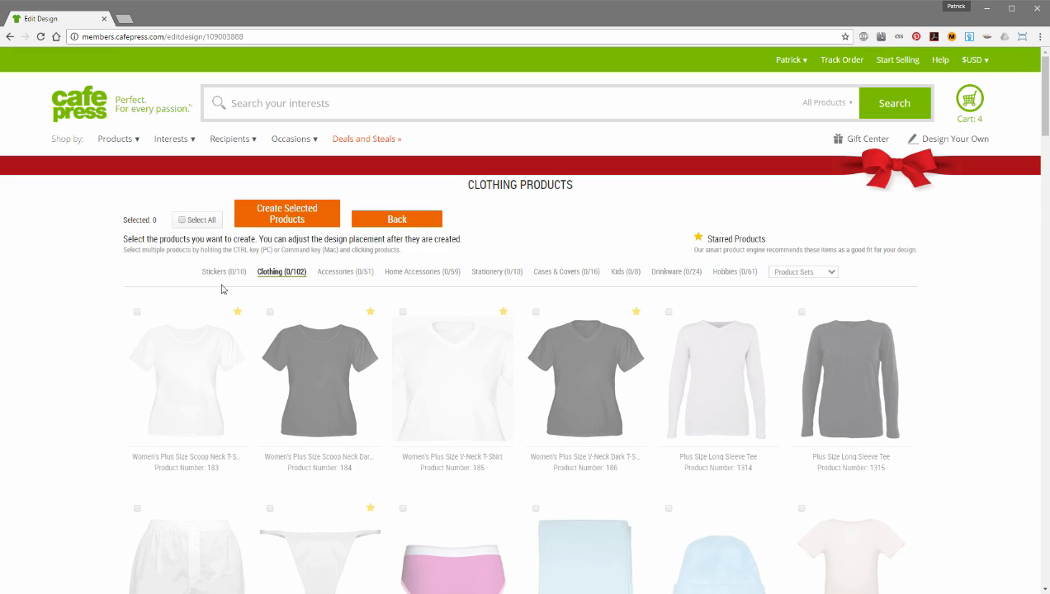
left_click(218, 274)
left_click(289, 273)
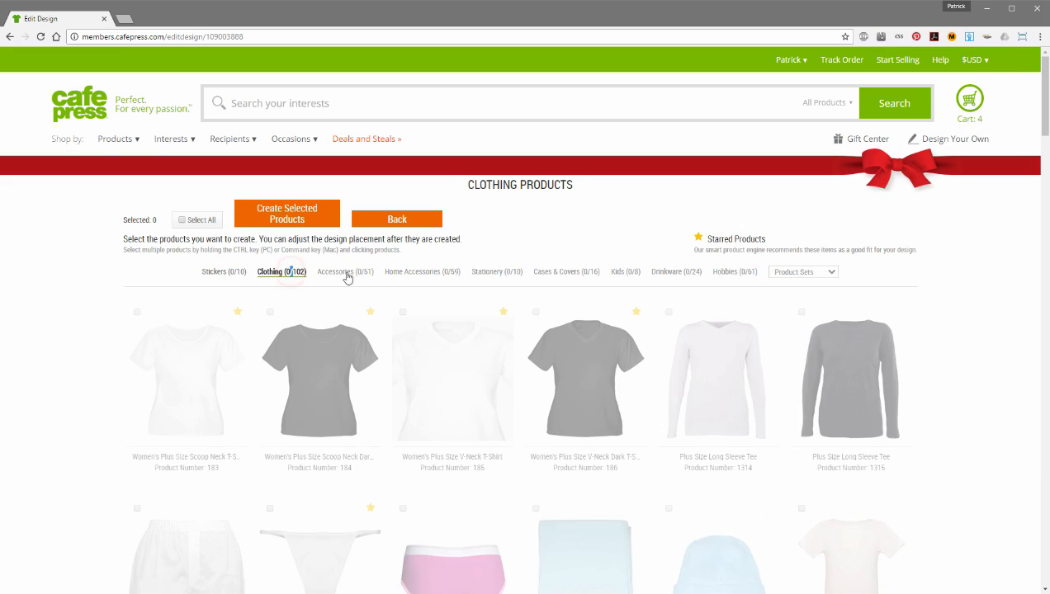
left_click(347, 273)
left_click(410, 273)
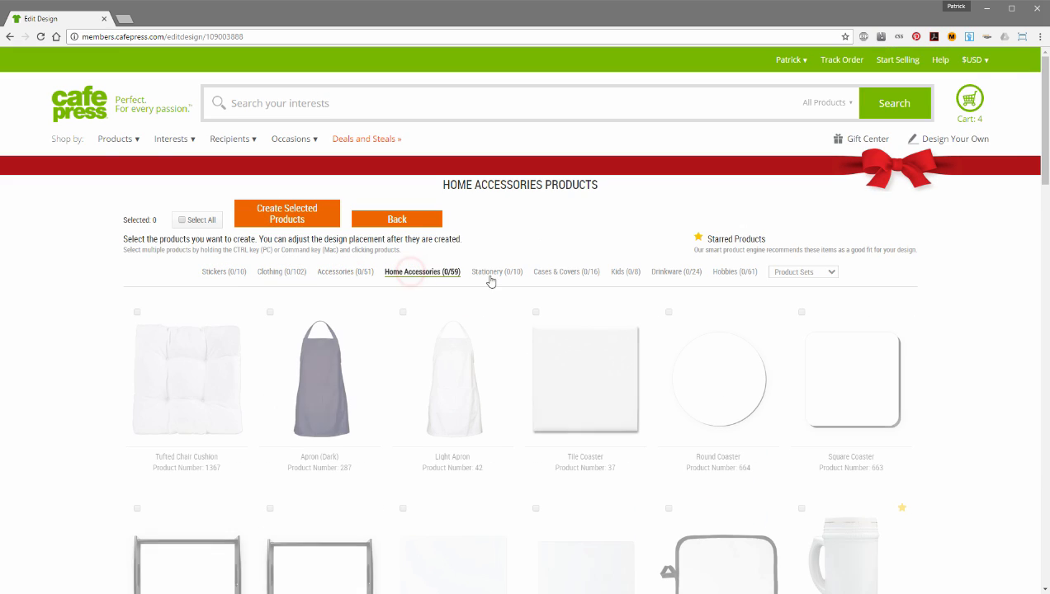
left_click(500, 273)
Select the four women's plus size T-shirts in the clothing category and extend the selection to all clothing products.
left_click(284, 273)
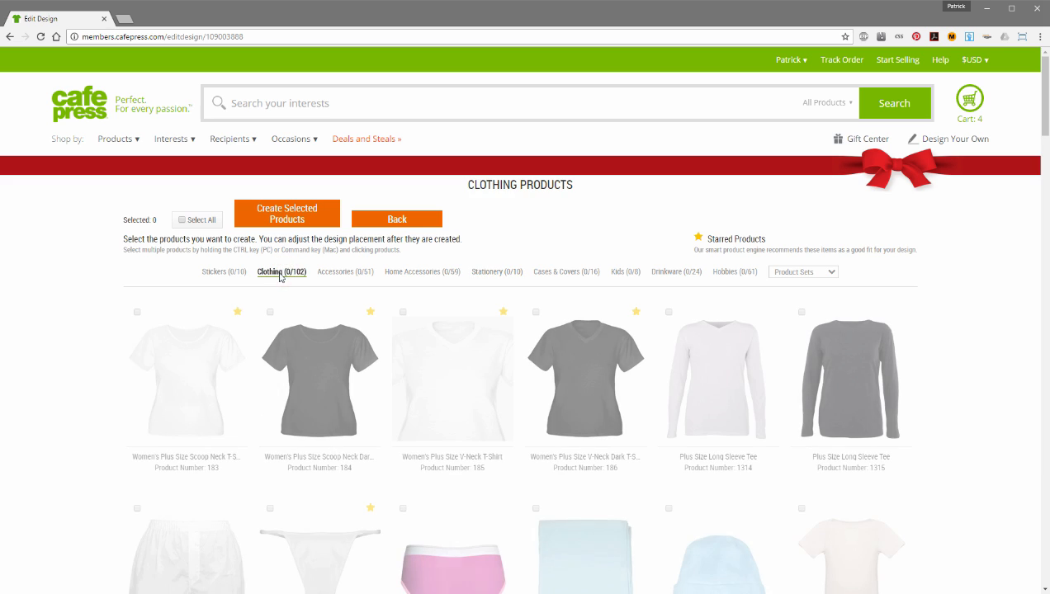
left_click(137, 313)
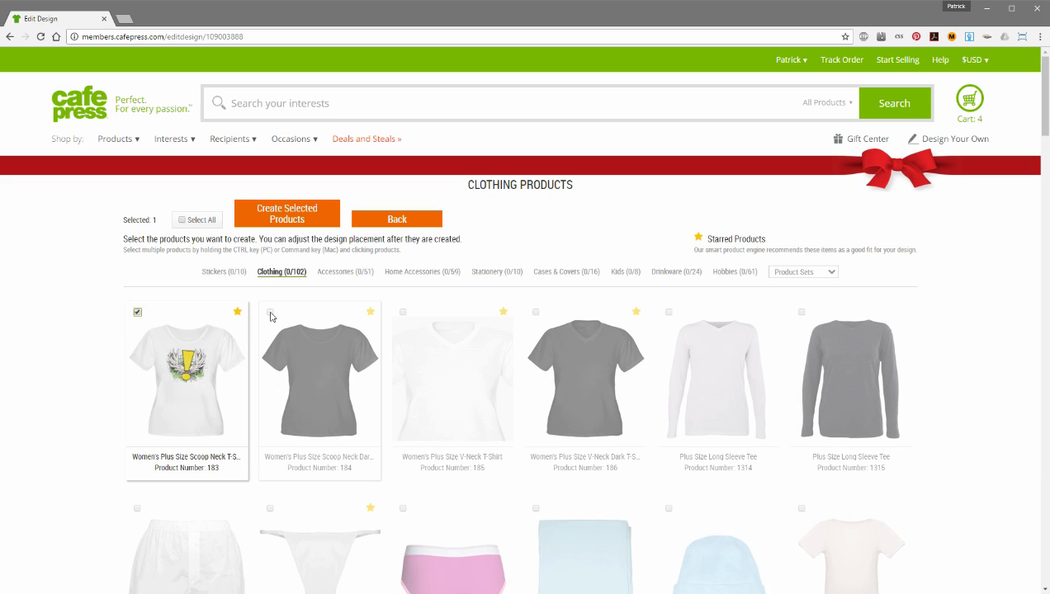
left_click(270, 312)
left_click(404, 313)
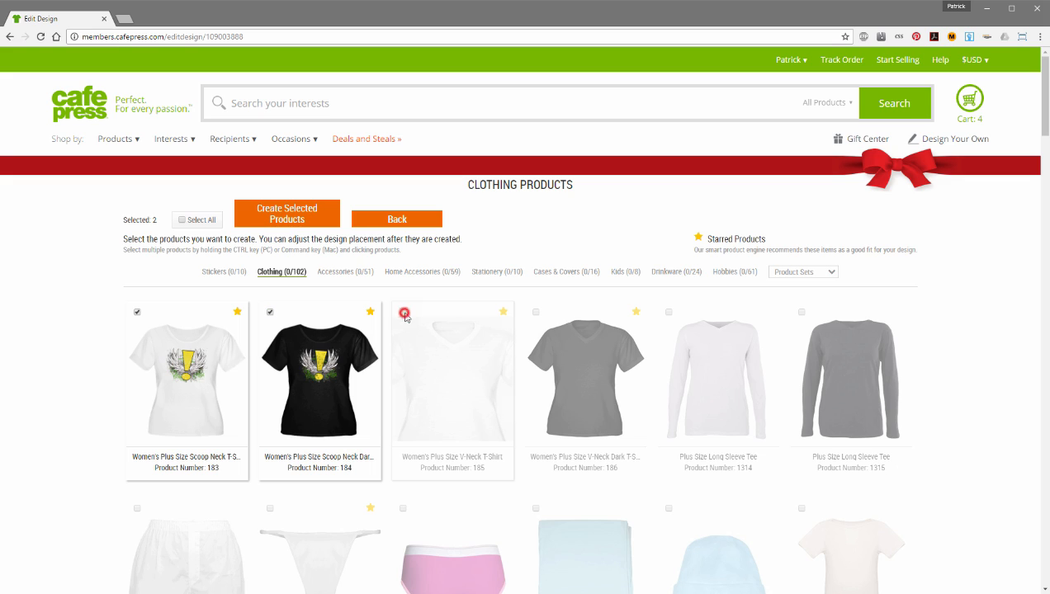
left_click(535, 312)
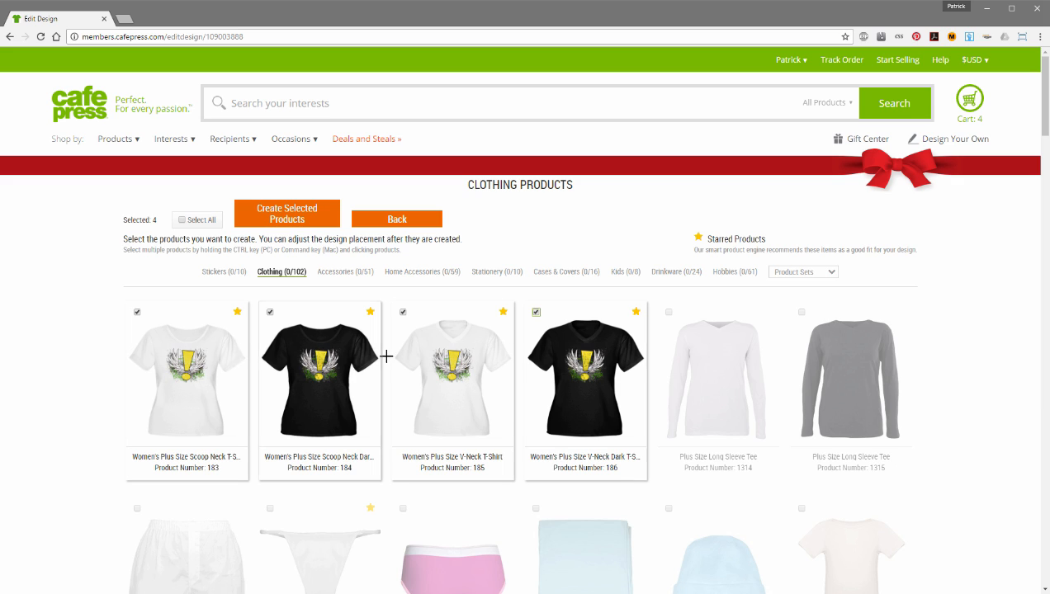
left_click(184, 220)
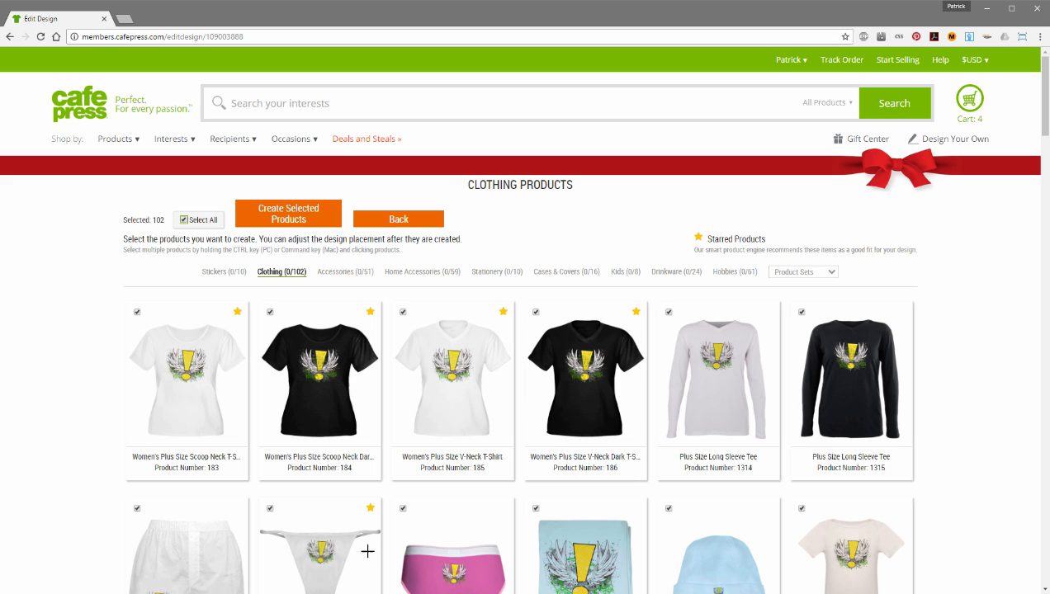
Exclude the Polyester Baby Bib from the clothing selection and create the remaining selected products.
left_click_drag(1044, 91, 1045, 533)
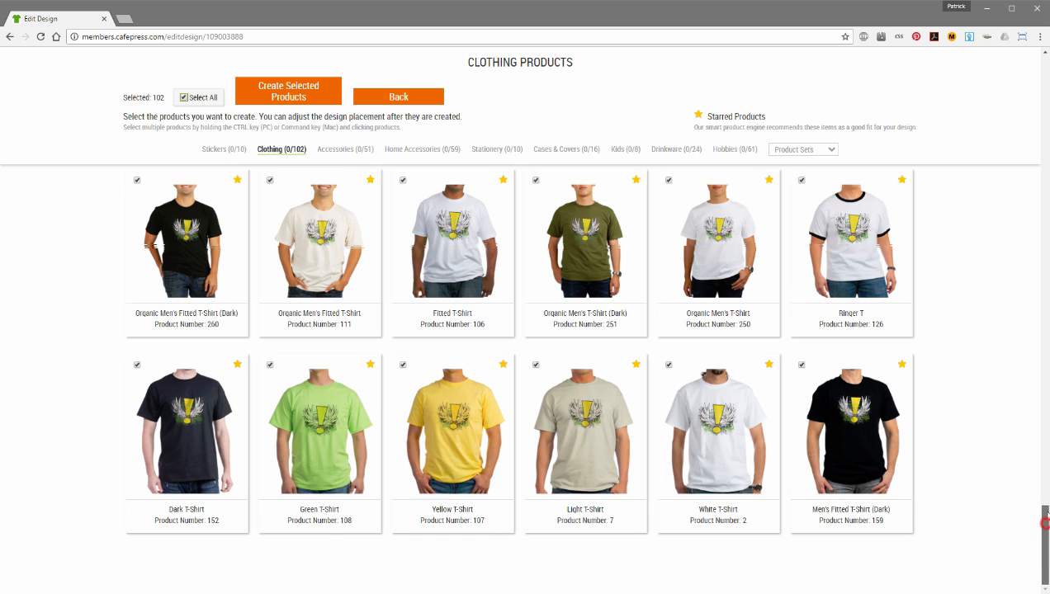
left_click_drag(1045, 537, 1047, 63)
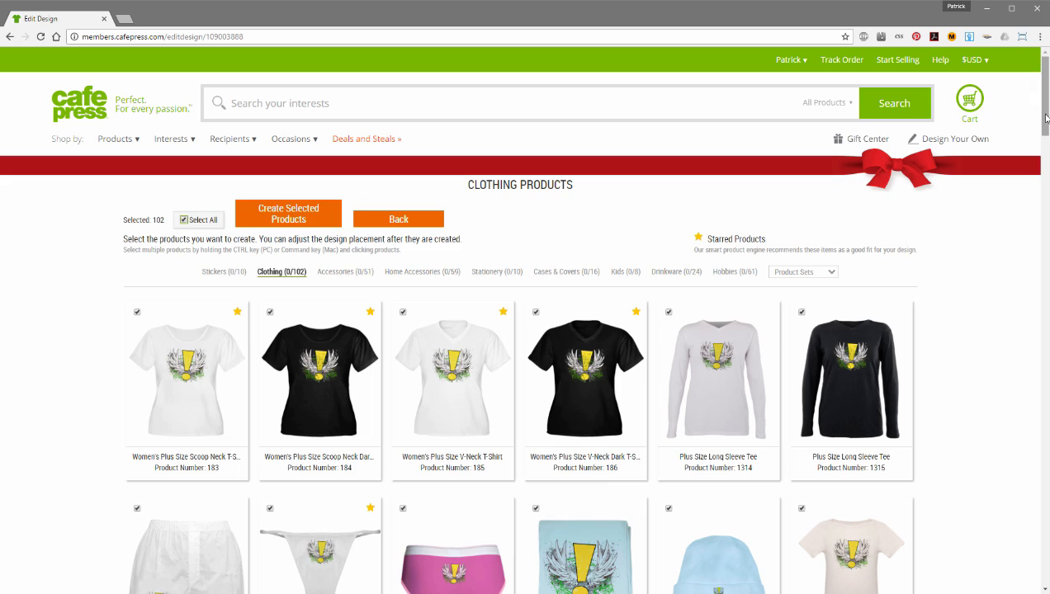
left_click_drag(1044, 118, 1023, 213)
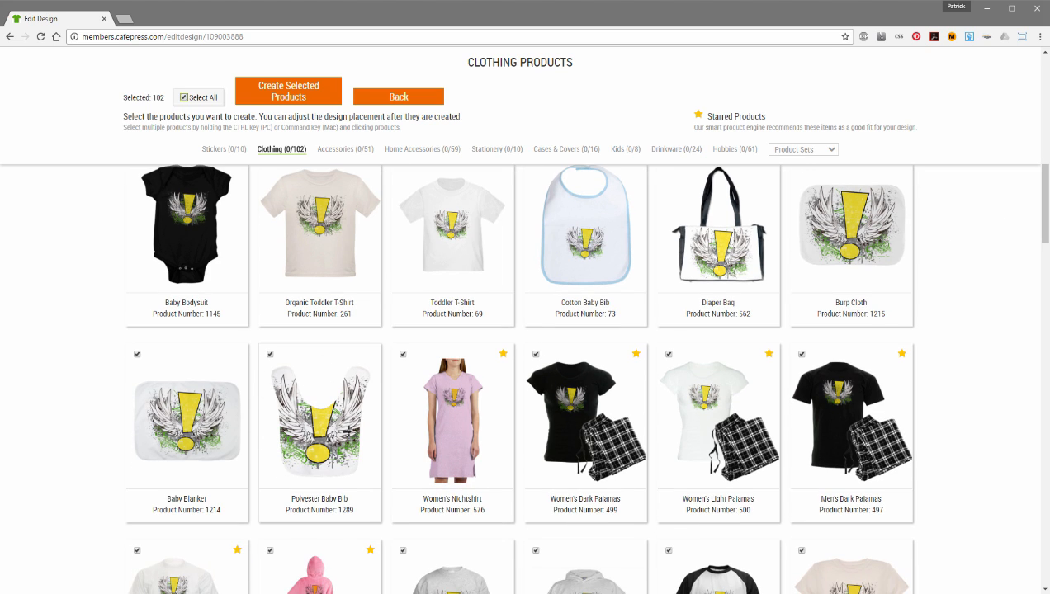
left_click(270, 355)
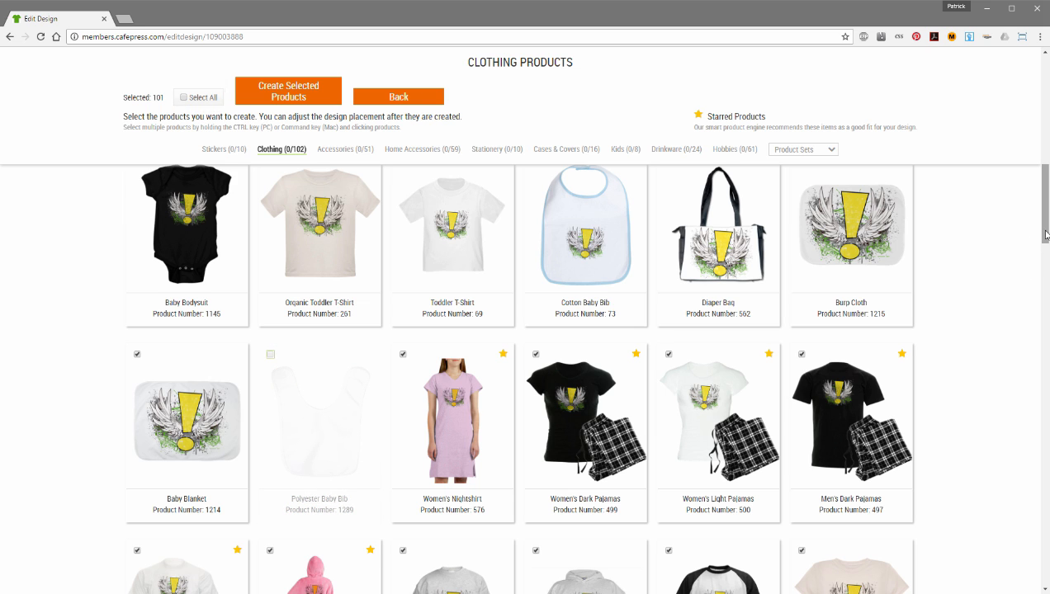
left_click_drag(1039, 239, 1032, 117)
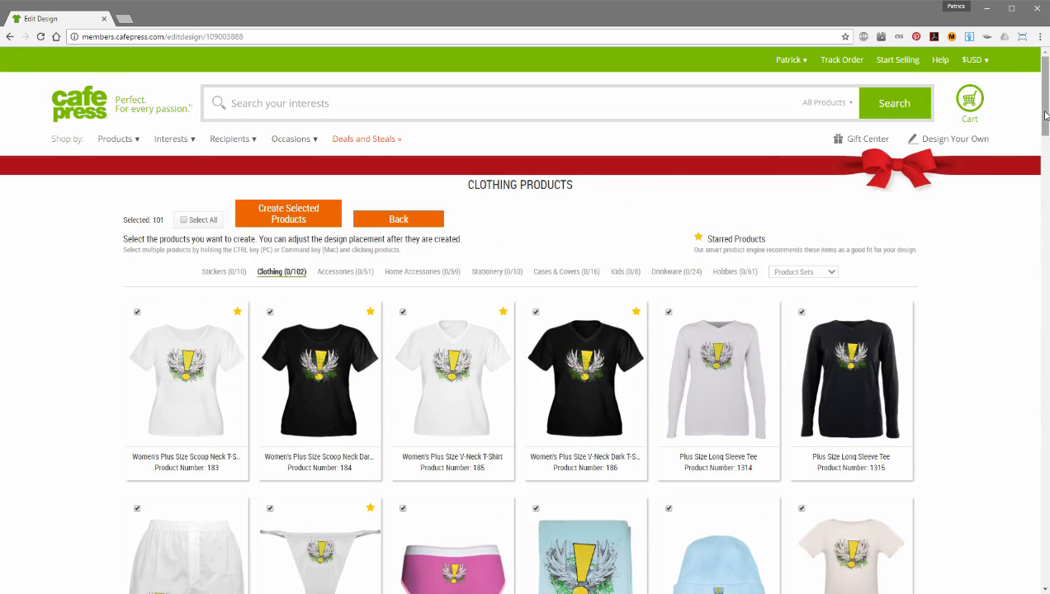
mouse_move(1042, 116)
left_mouse_down()
mouse_move(1042, 561)
mouse_move(1044, 109)
left_mouse_up()
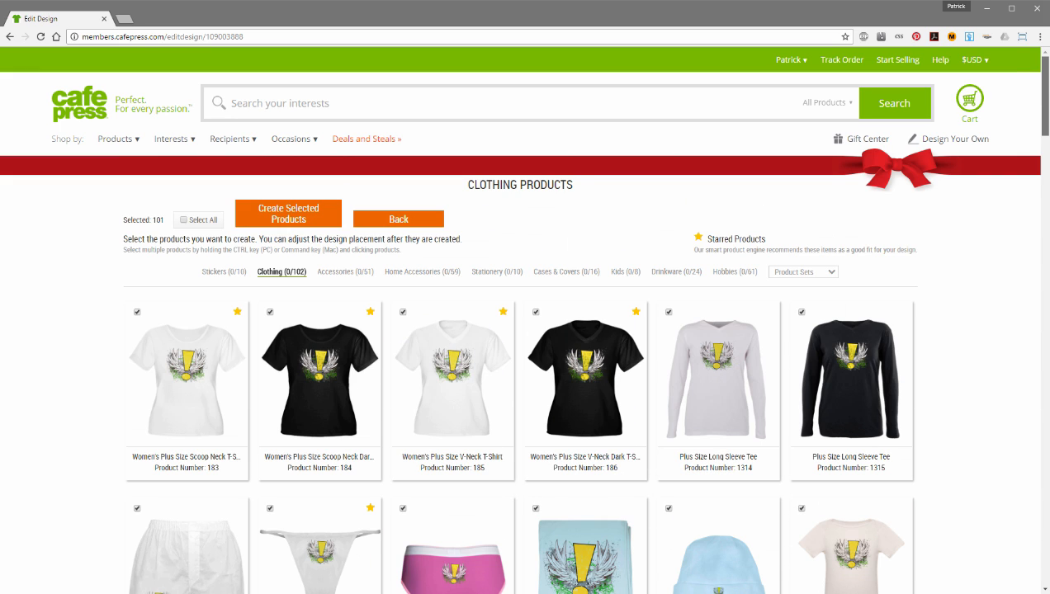
left_click(289, 221)
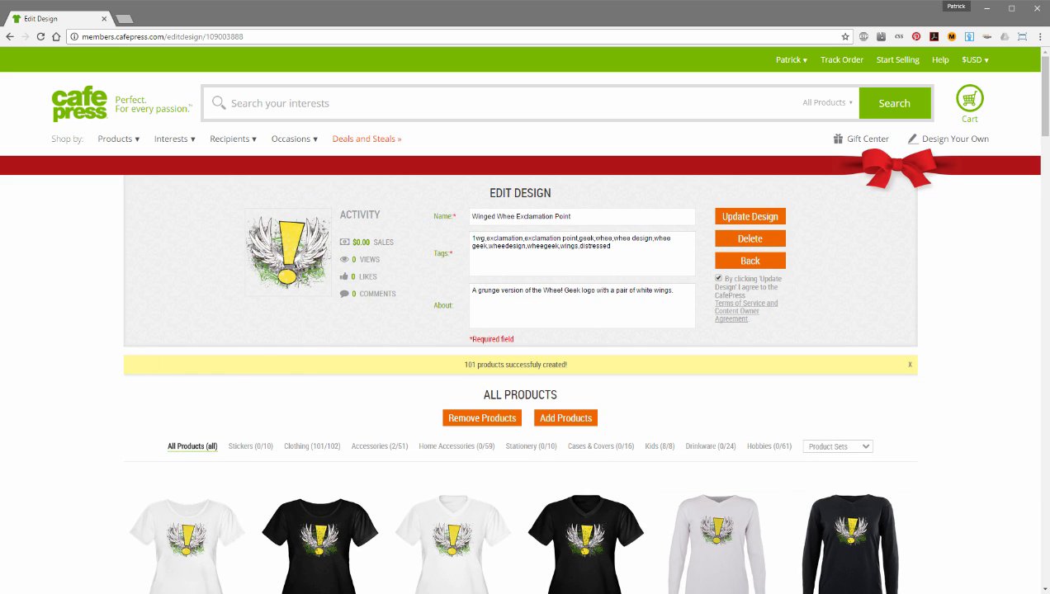
Examine which clothing products can still be added, toggling the Polyester Baby Bib on and off, and return to the design without adding any.
left_click_drag(1044, 111, 953, 196)
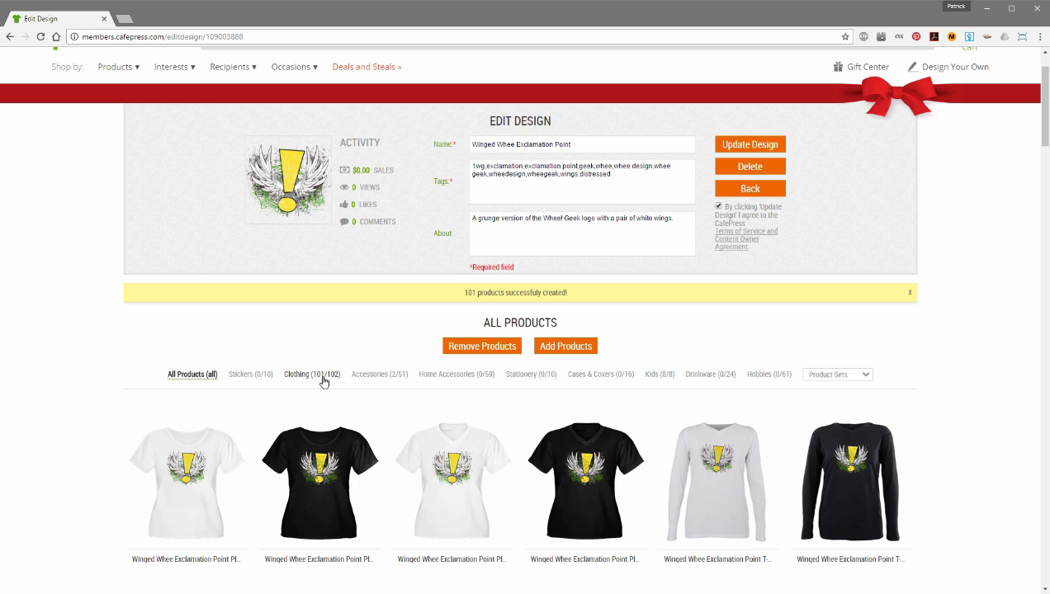
left_click(564, 348)
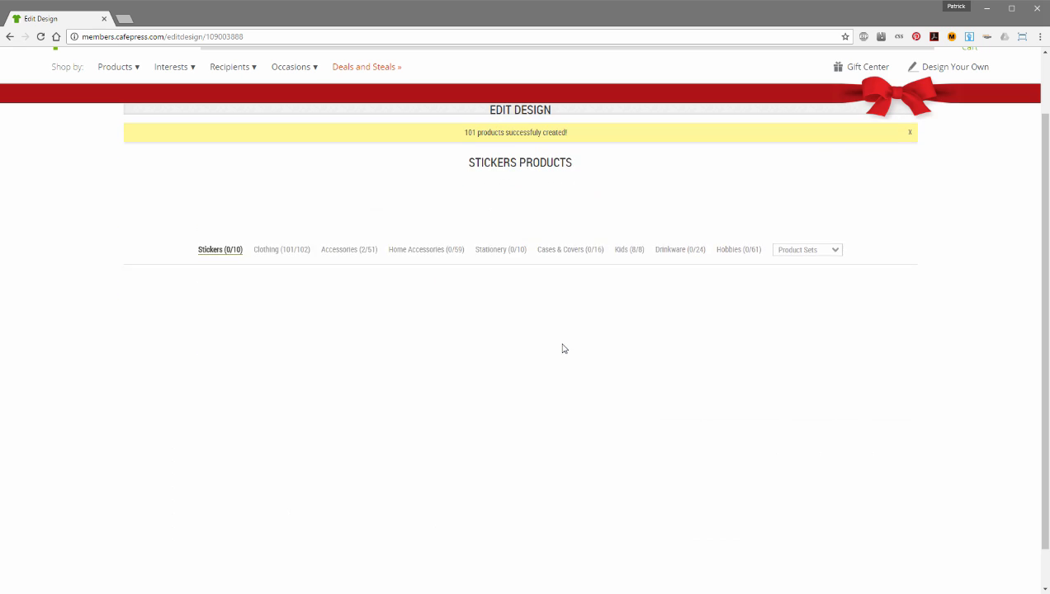
left_click(286, 234)
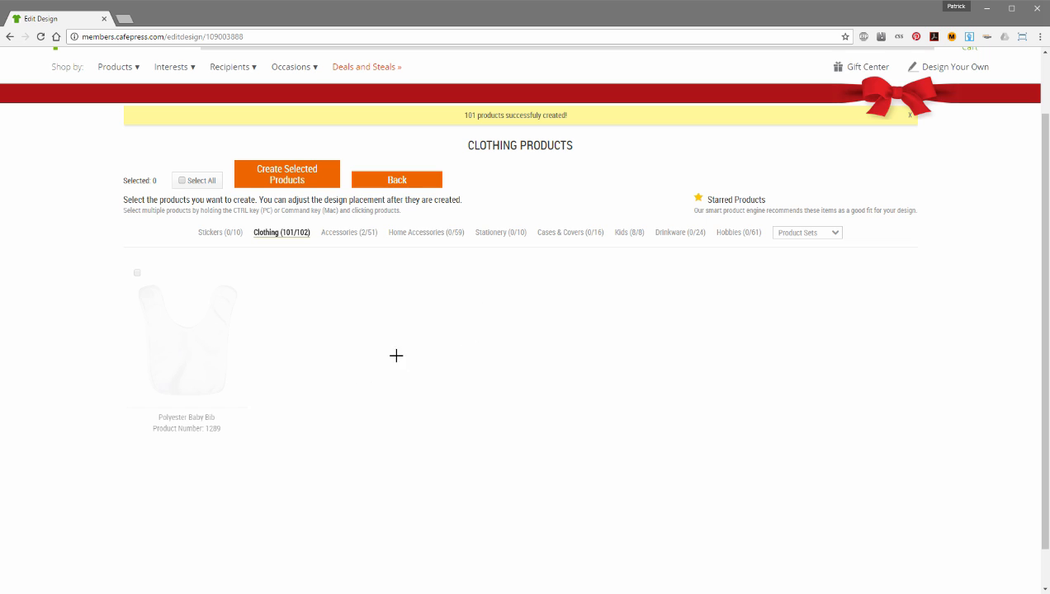
left_click(137, 272)
left_click(137, 273)
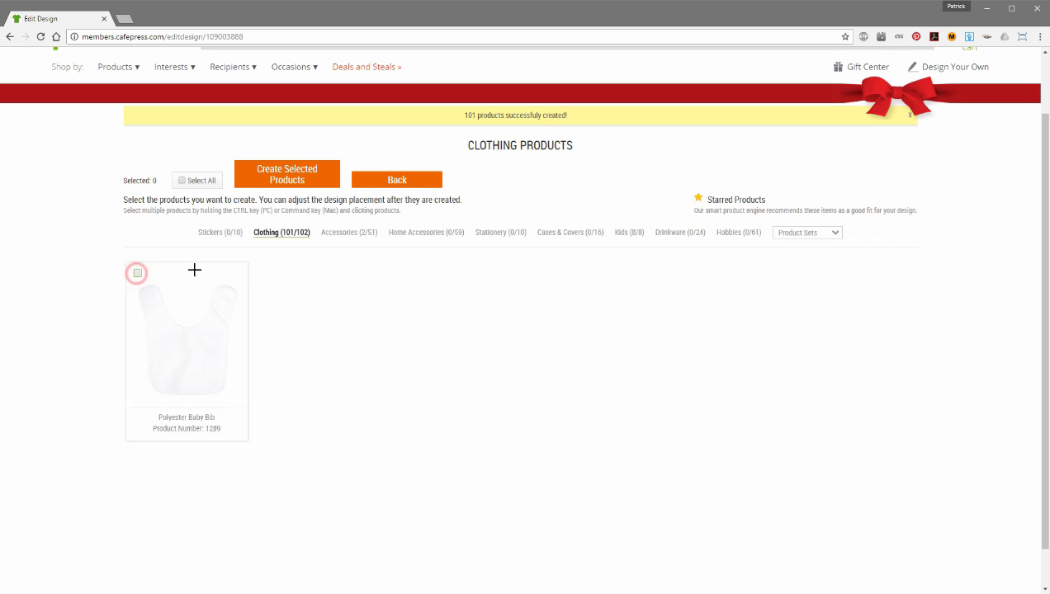
left_click(397, 180)
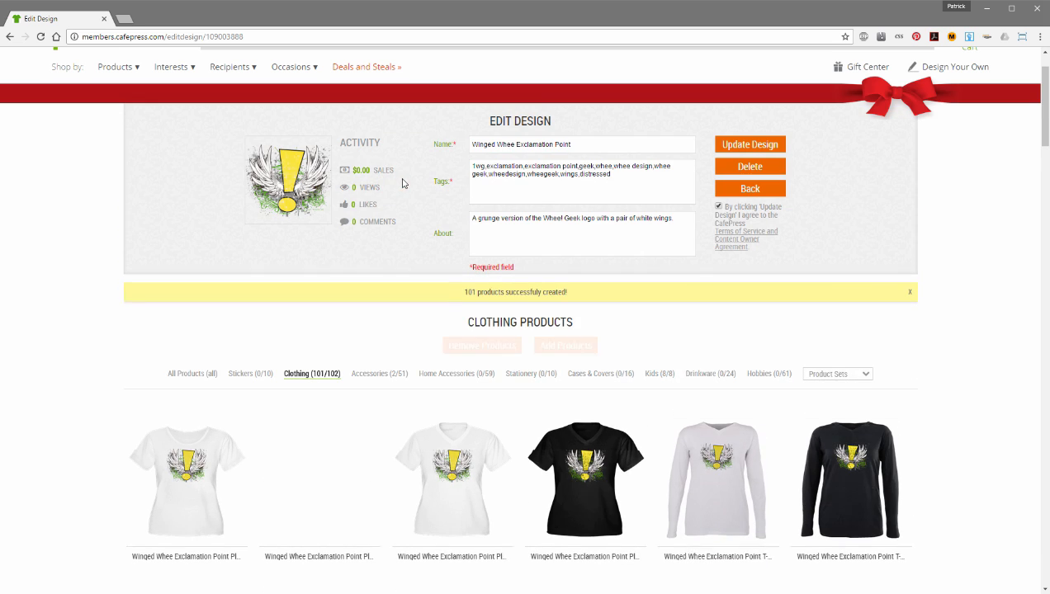
Remove the Winged Whee Exclamation Point classic thong from the created clothing products.
scroll(740, 439, "up", 2)
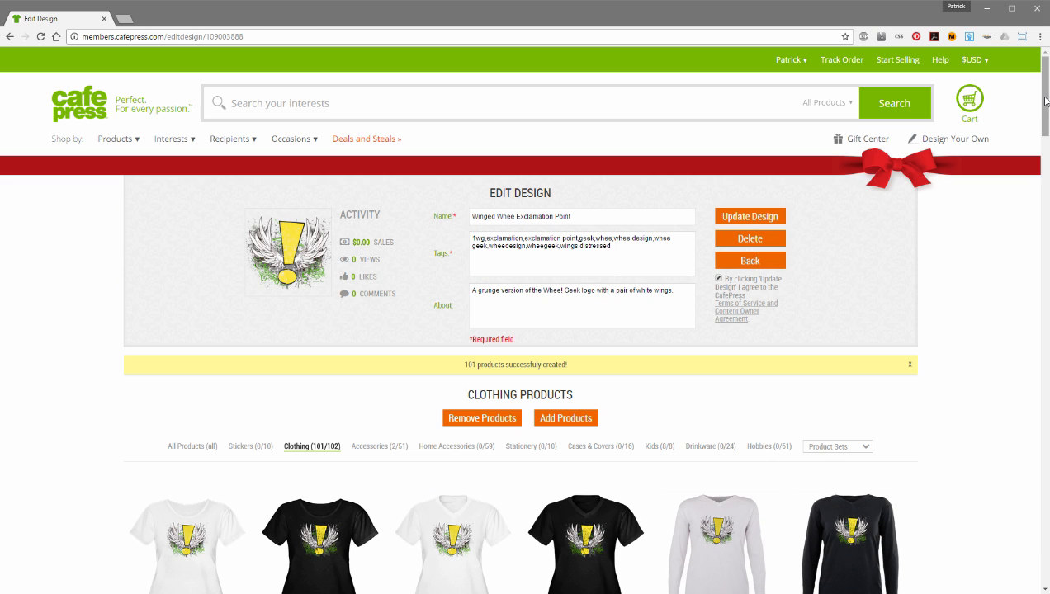
left_click_drag(1046, 101, 1044, 125)
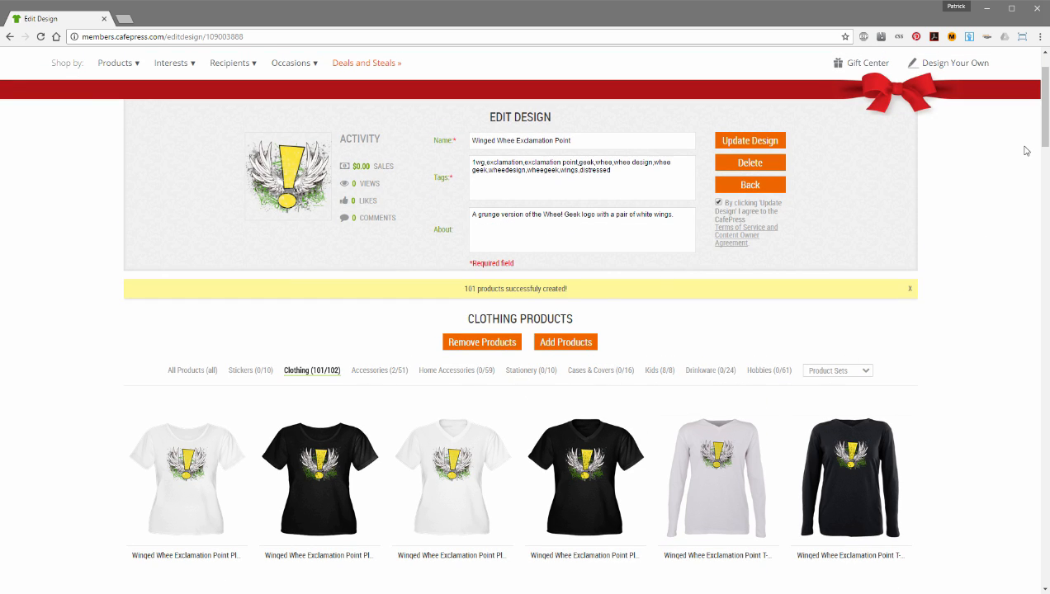
left_click_drag(1045, 114, 1042, 167)
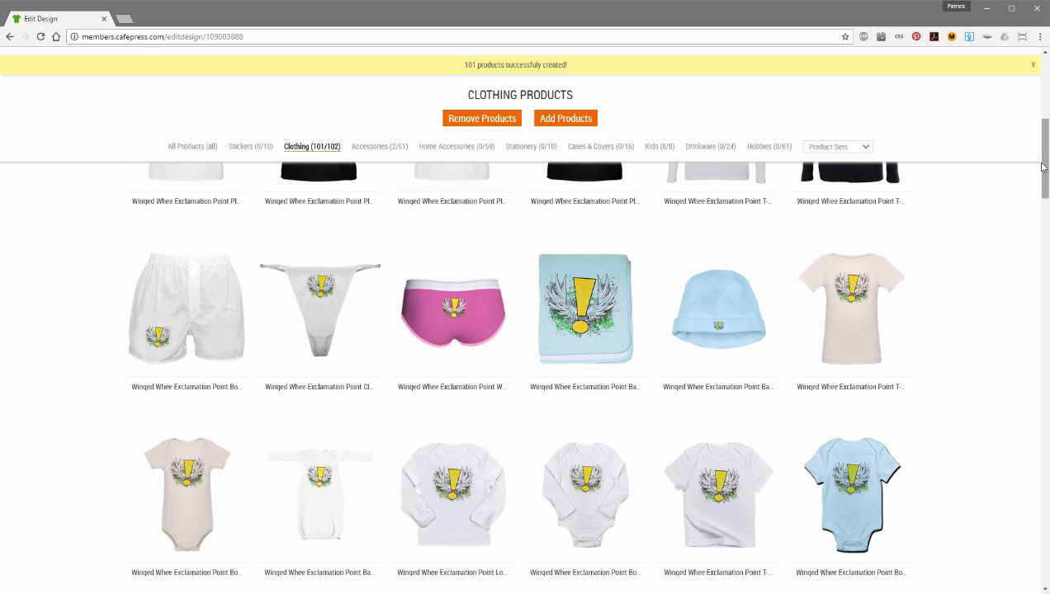
mouse_move(321, 283)
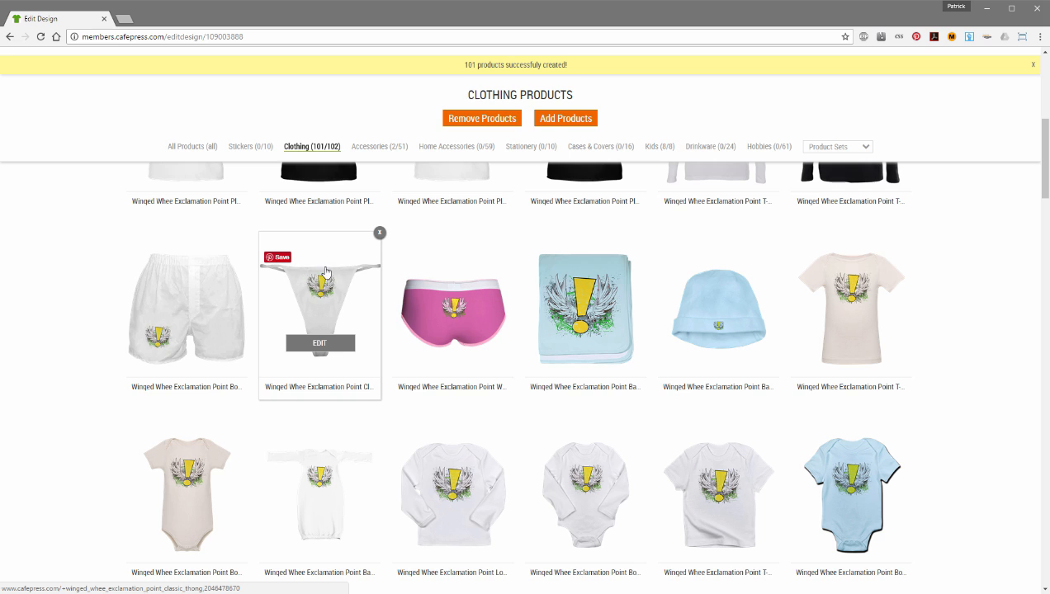
left_click(380, 235)
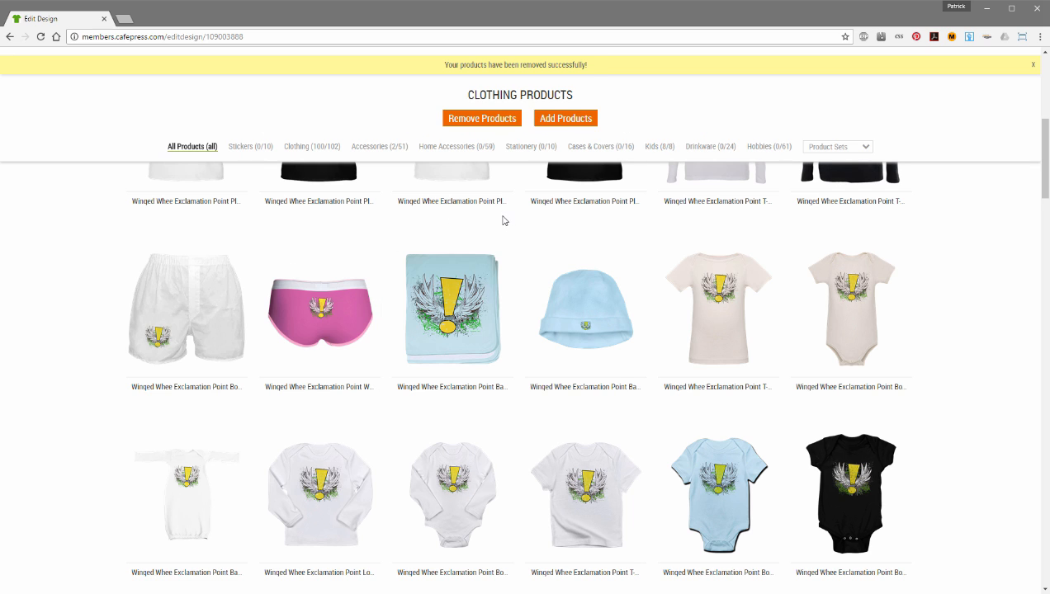
Open the diaper bag product for editing to adjust its design placement.
scroll(503, 220, "down", 1)
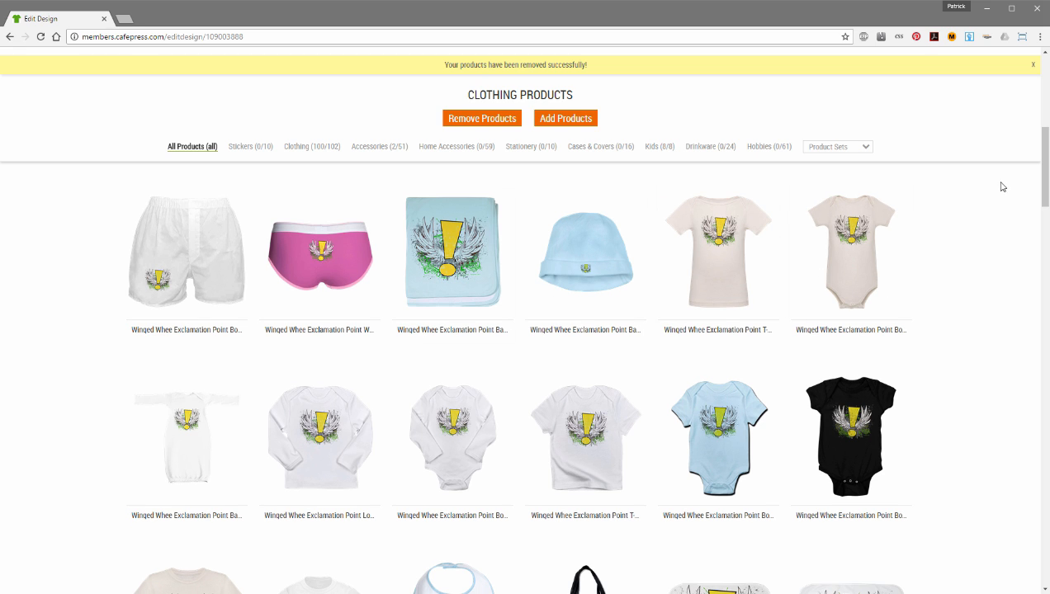
left_click_drag(1045, 175, 1048, 229)
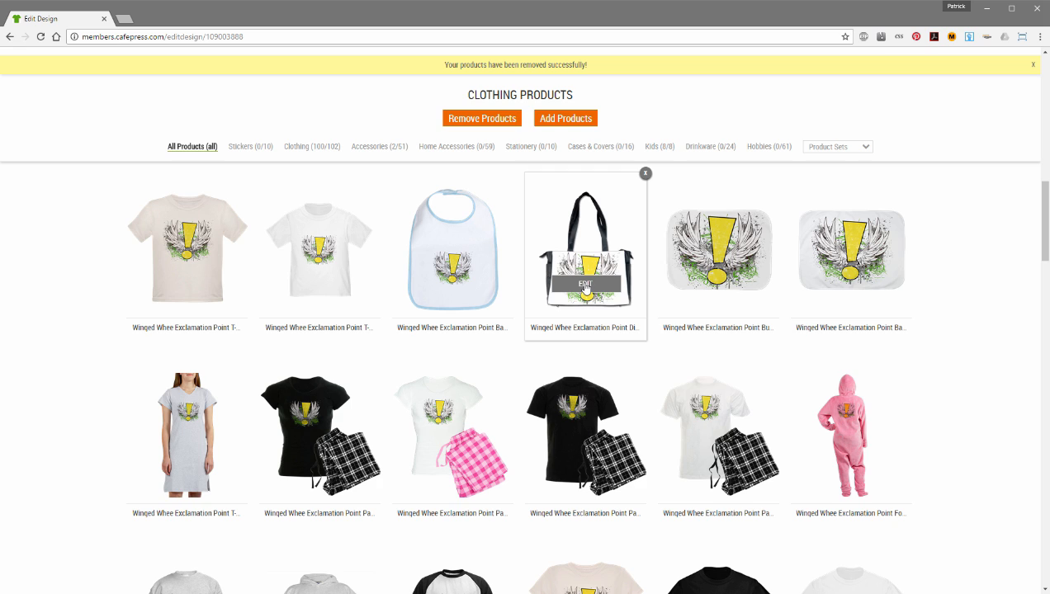
left_click(584, 284)
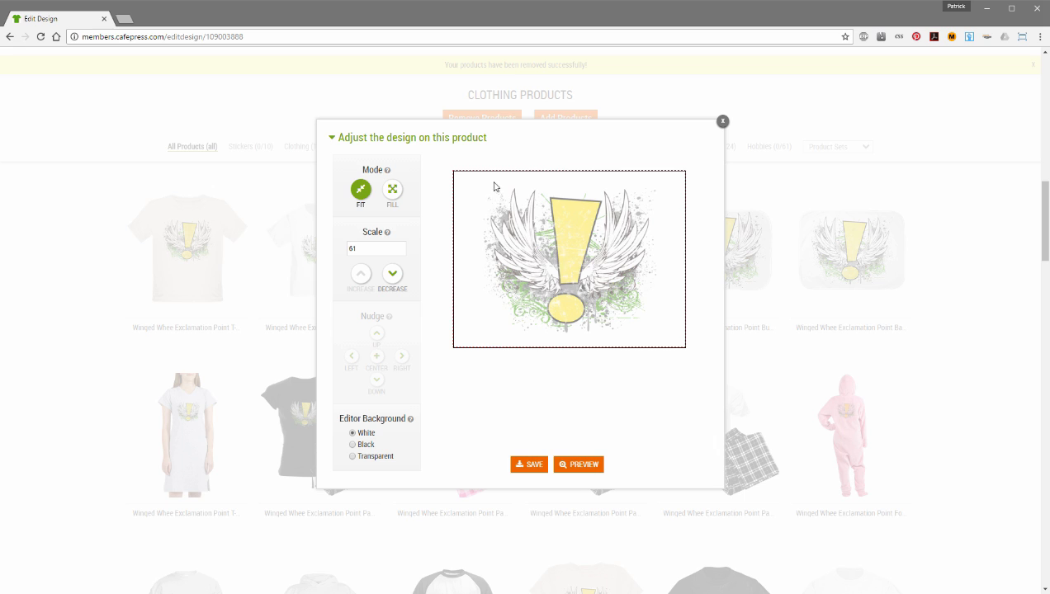
Try scaling the diaper bag design down to 23 in Fit mode and enlarge it back to 61.
left_click(359, 275)
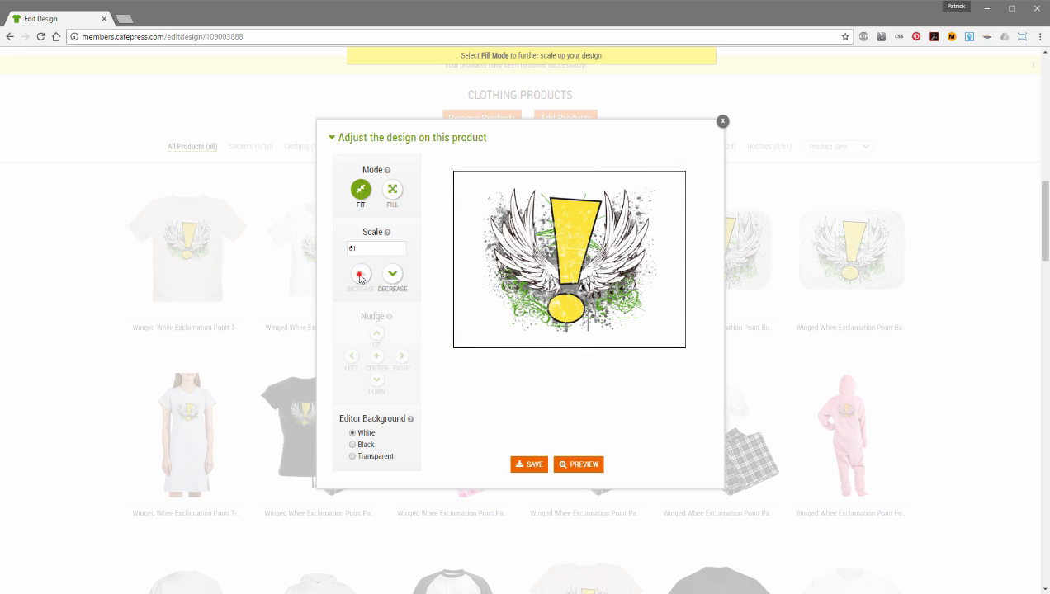
left_click(393, 275)
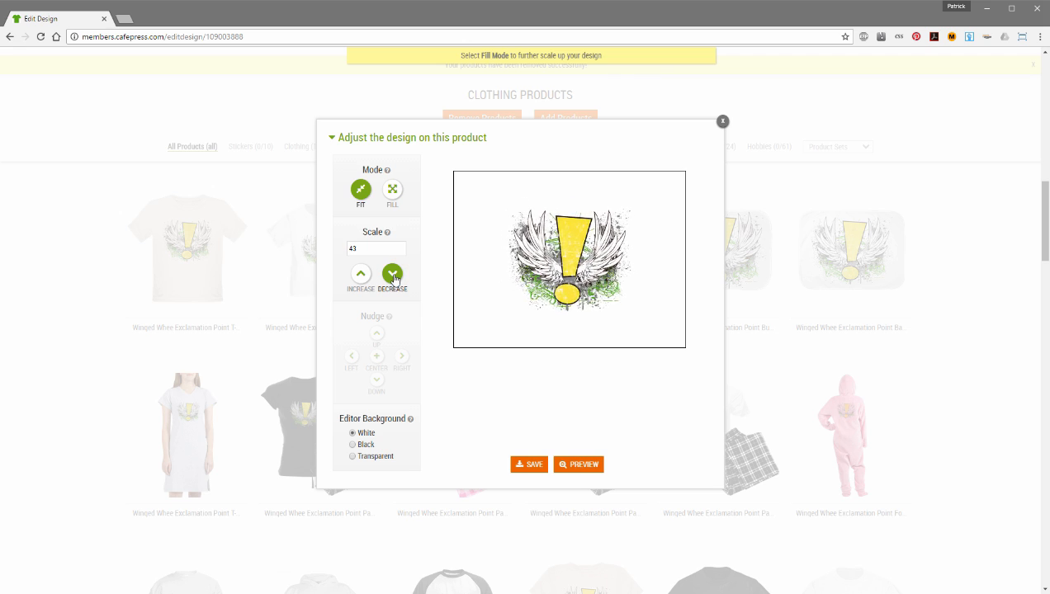
left_click(393, 276)
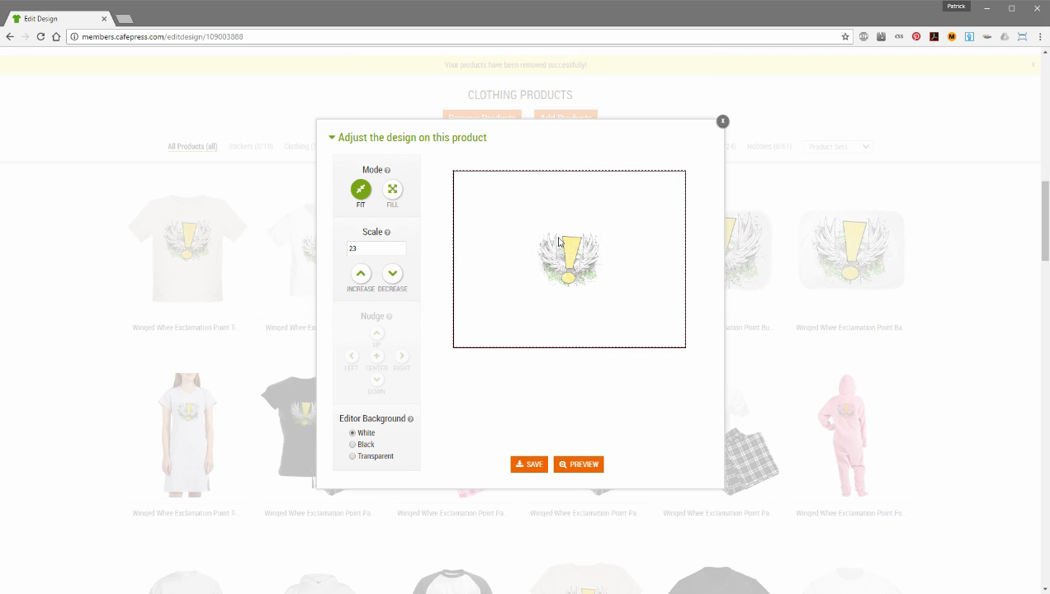
left_click(361, 275)
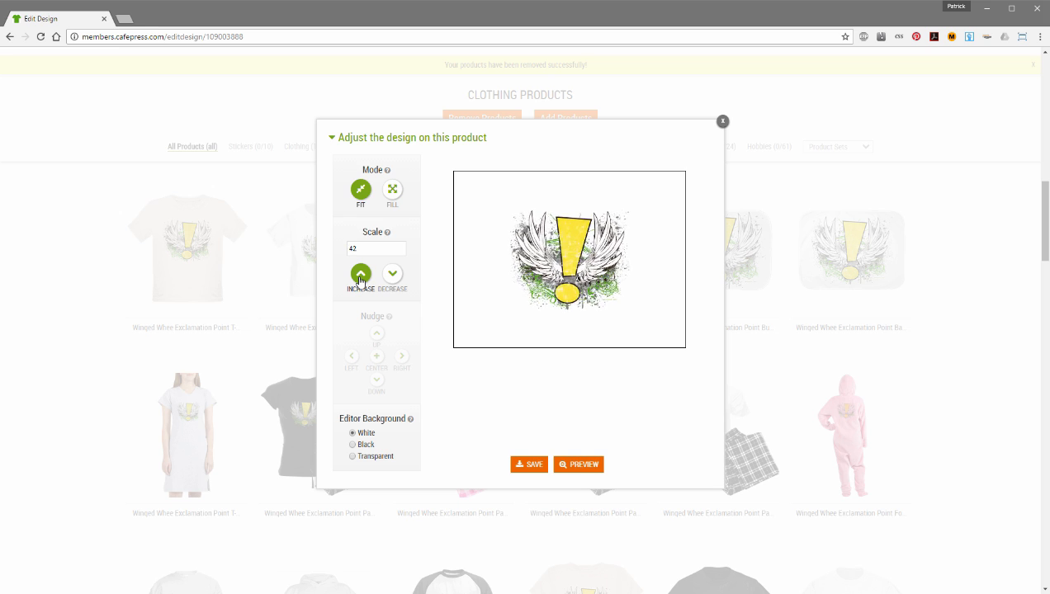
left_click(361, 274)
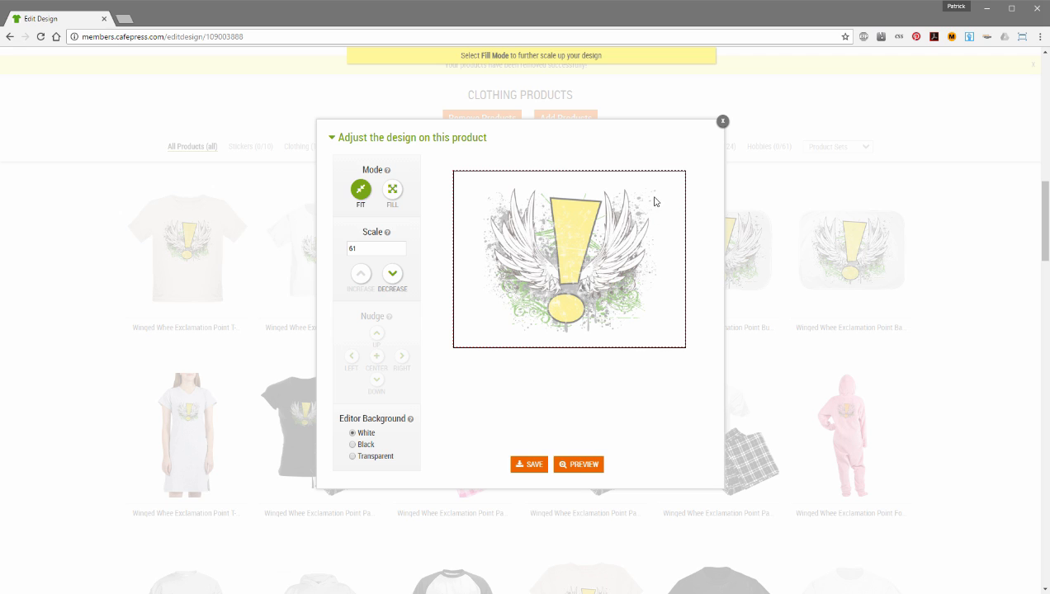
Try Fill mode on the diaper bag design, scaling it up to 100 and down to 82, and return to Fit mode.
left_click(392, 192)
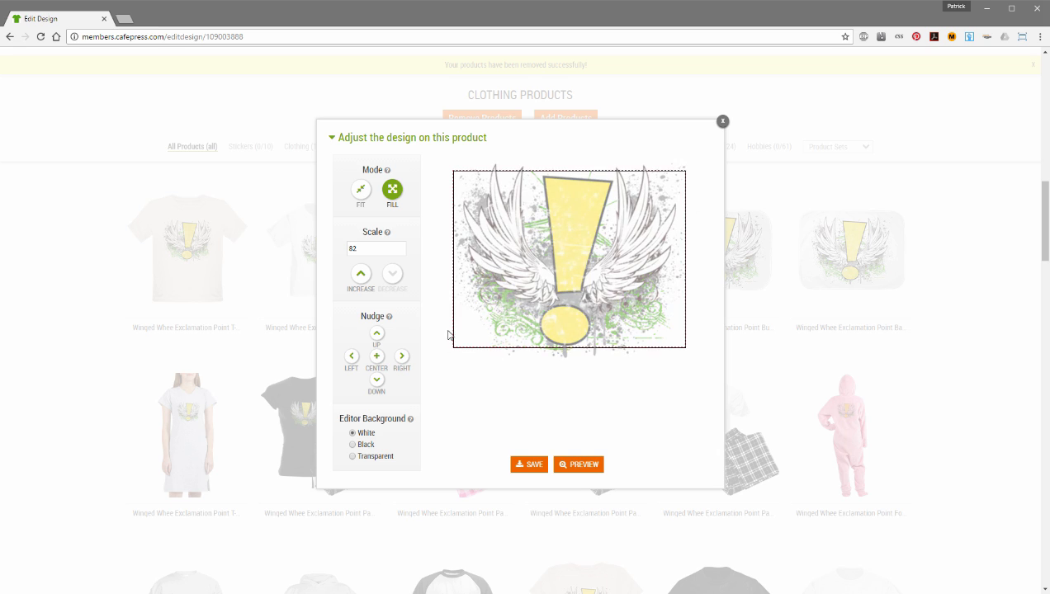
left_click(391, 276)
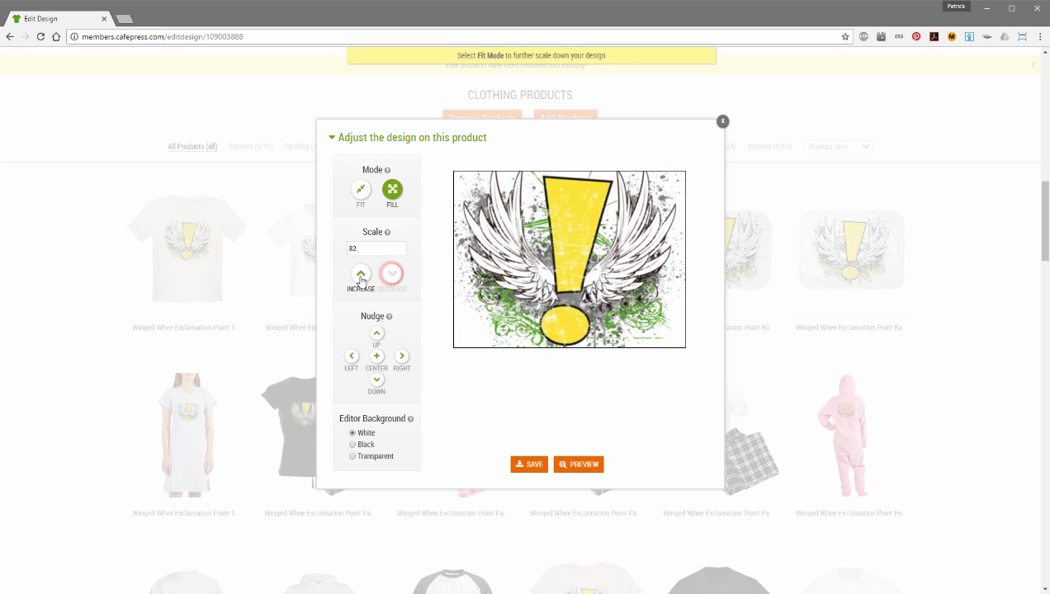
left_click(359, 275)
left_click(359, 276)
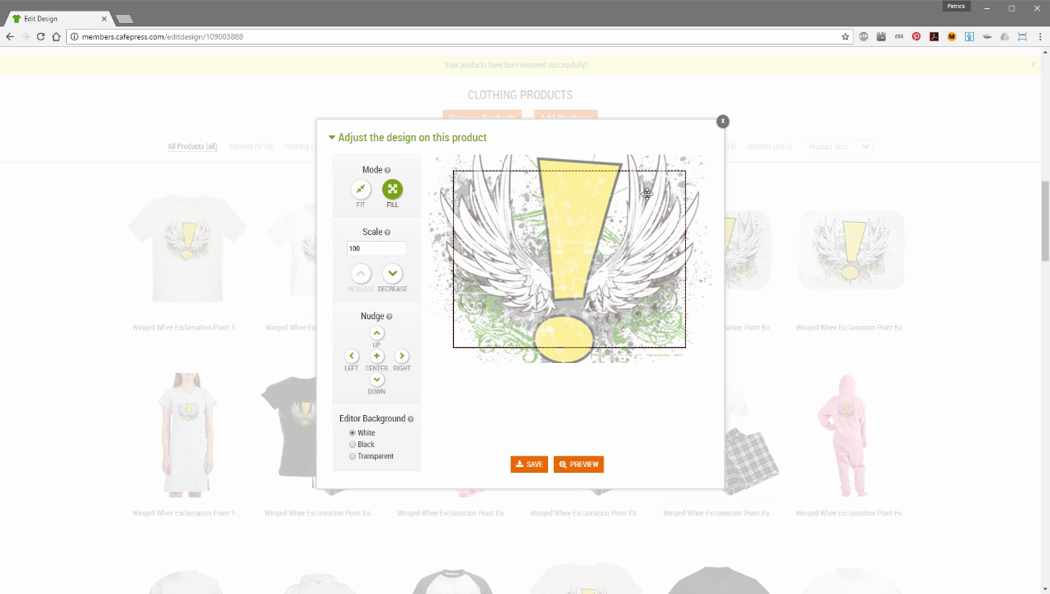
left_click(392, 274)
left_click(392, 274)
left_click(392, 274)
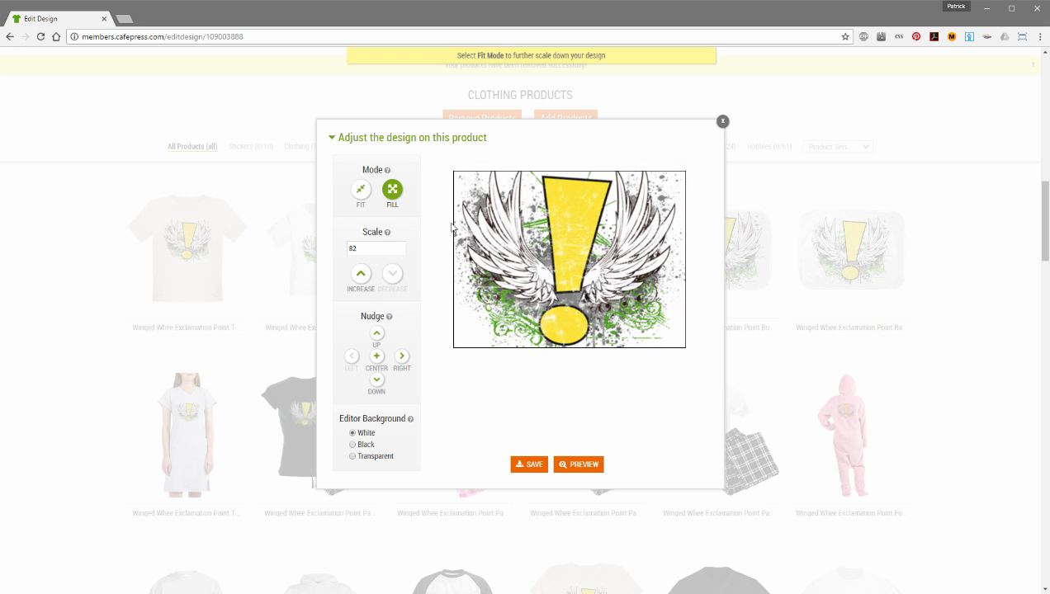
left_click(360, 192)
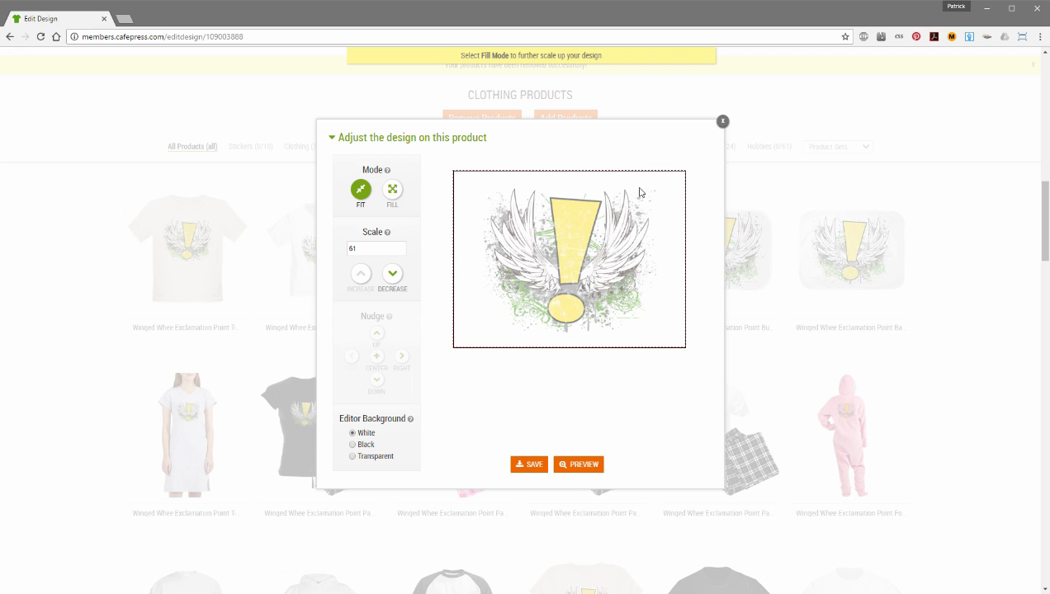
Reduce the diaper bag design's scale to 55 in Fit mode.
left_click(392, 276)
left_click(392, 275)
left_click(391, 276)
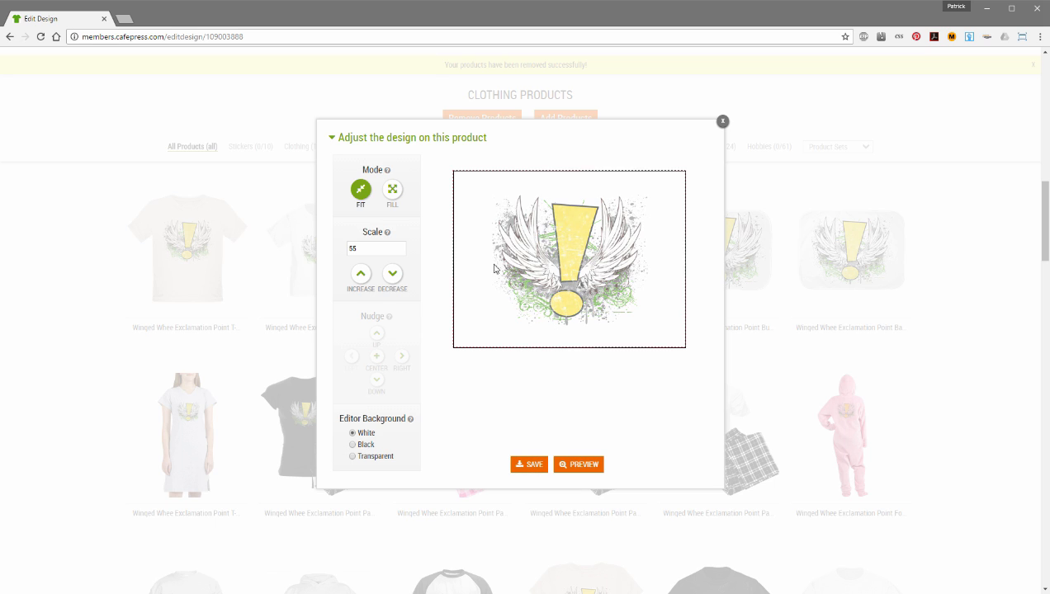
Check the diaper bag design on black and transparent editor backgrounds, varying its scale and returning to 55 on white.
left_click(353, 446)
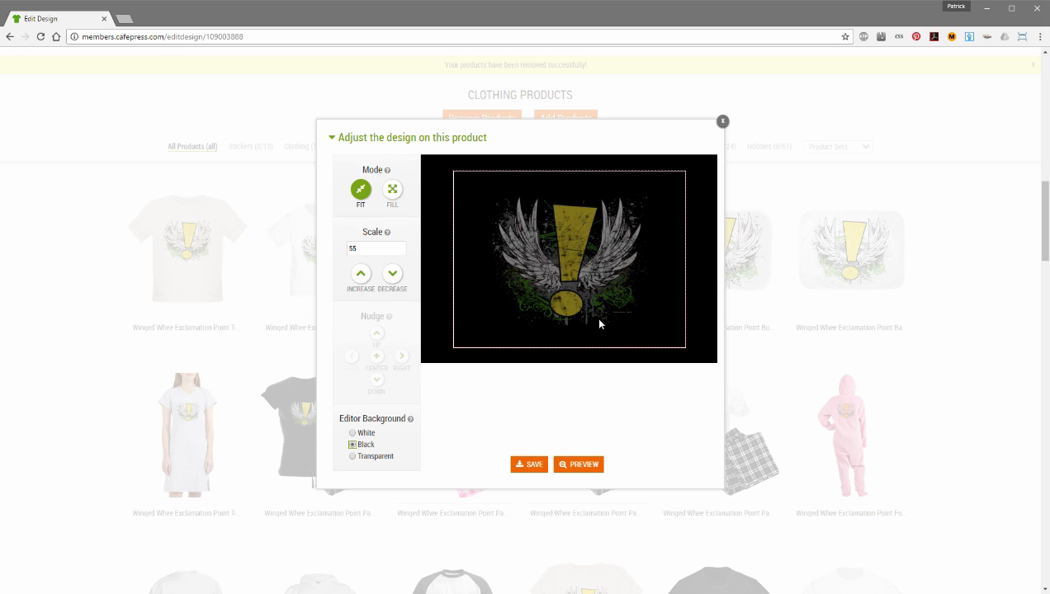
left_click(391, 277)
left_click(392, 277)
left_click(360, 278)
left_click(360, 278)
left_click(360, 278)
left_click(393, 273)
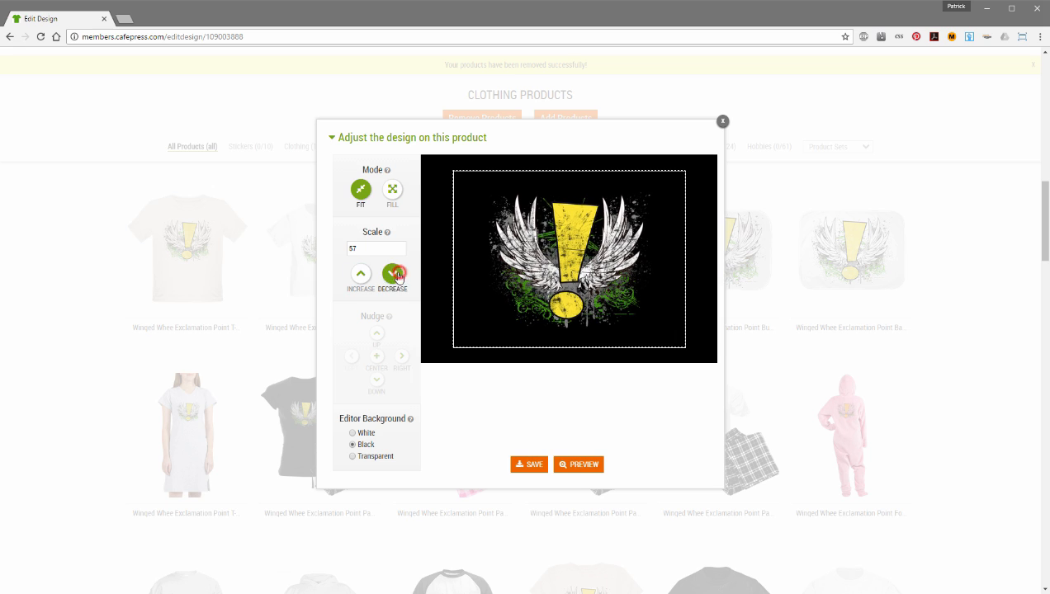
left_click(393, 274)
left_click(353, 457)
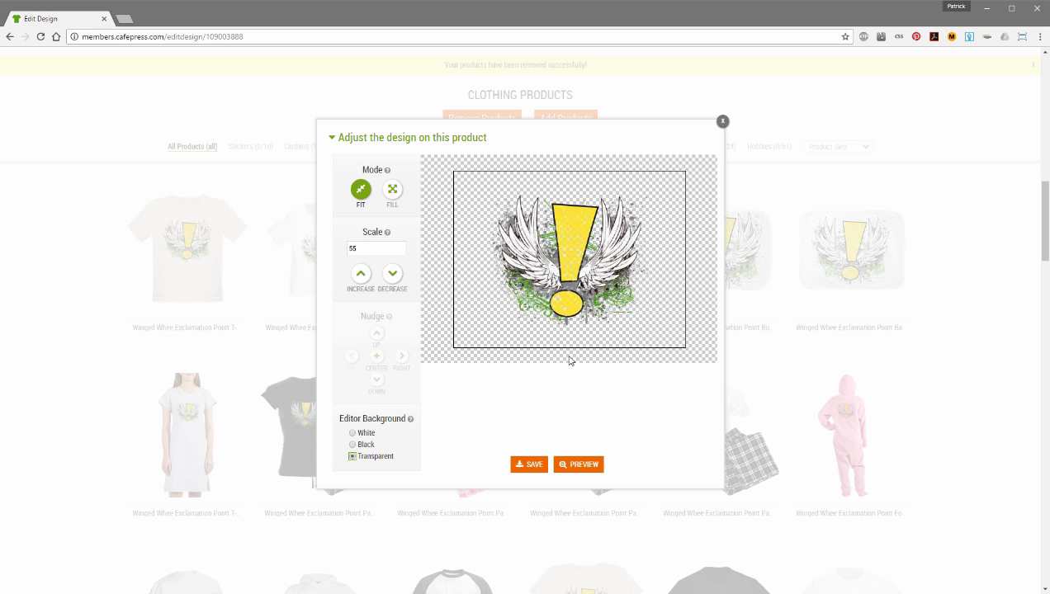
left_click(353, 432)
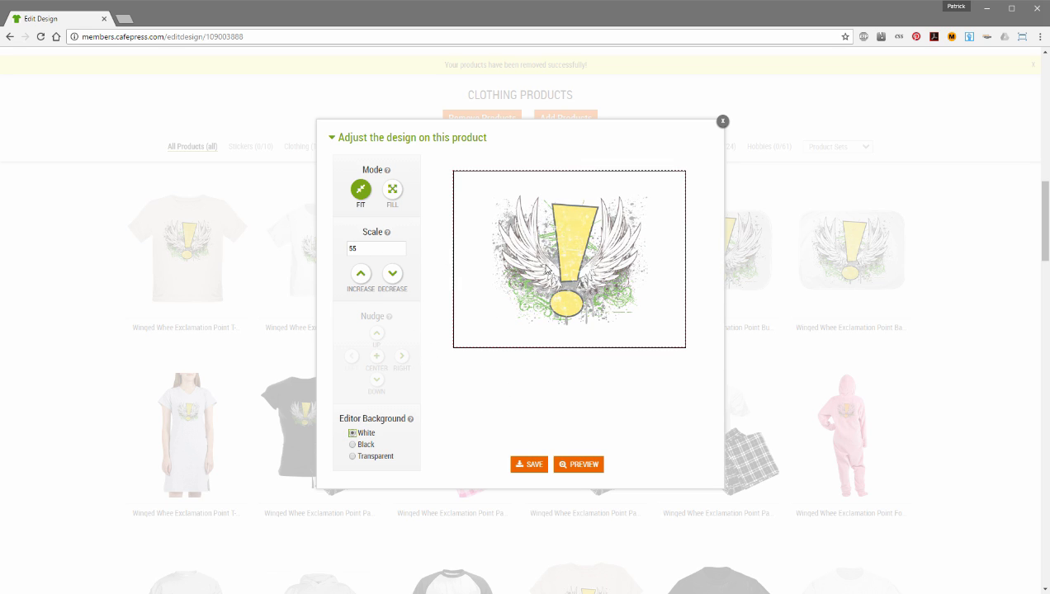
Save the diaper bag's adjusted design placement and close its editor.
left_click(533, 466)
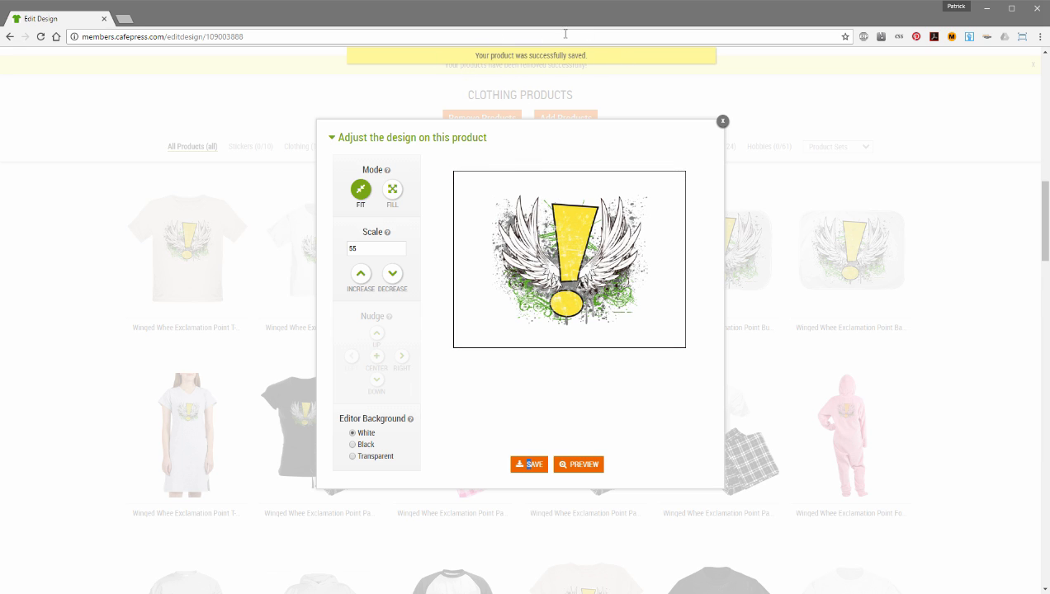
left_click(722, 123)
mouse_move(584, 314)
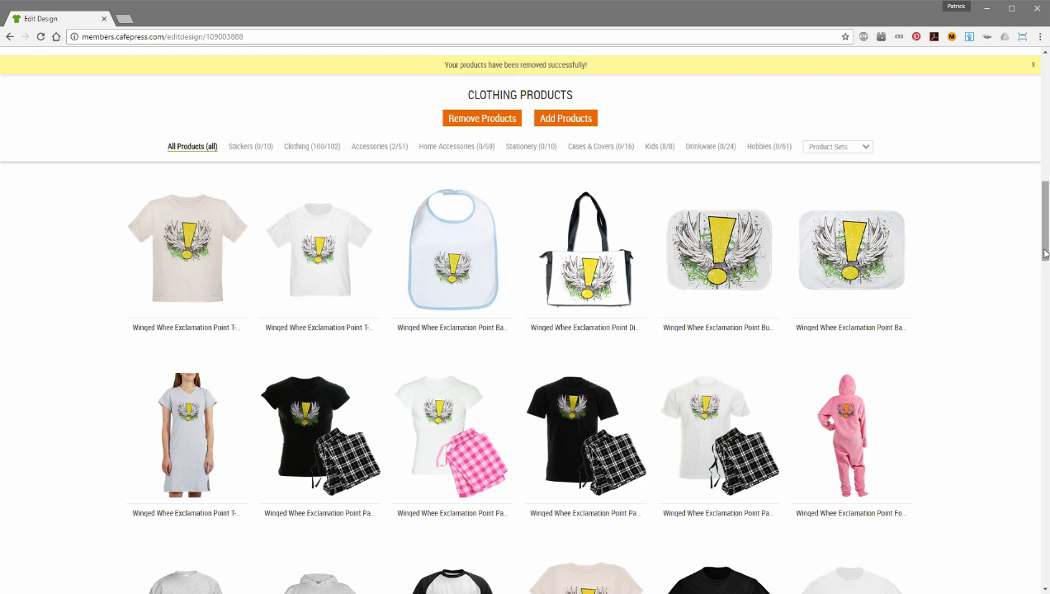
Look over the remaining created products and go back to the My Designs list.
scroll(1007, 330, "down", 10)
left_click_drag(1020, 375, 1035, 137)
scroll(1035, 137, "down", 2)
scroll(1037, 137, "up", 2)
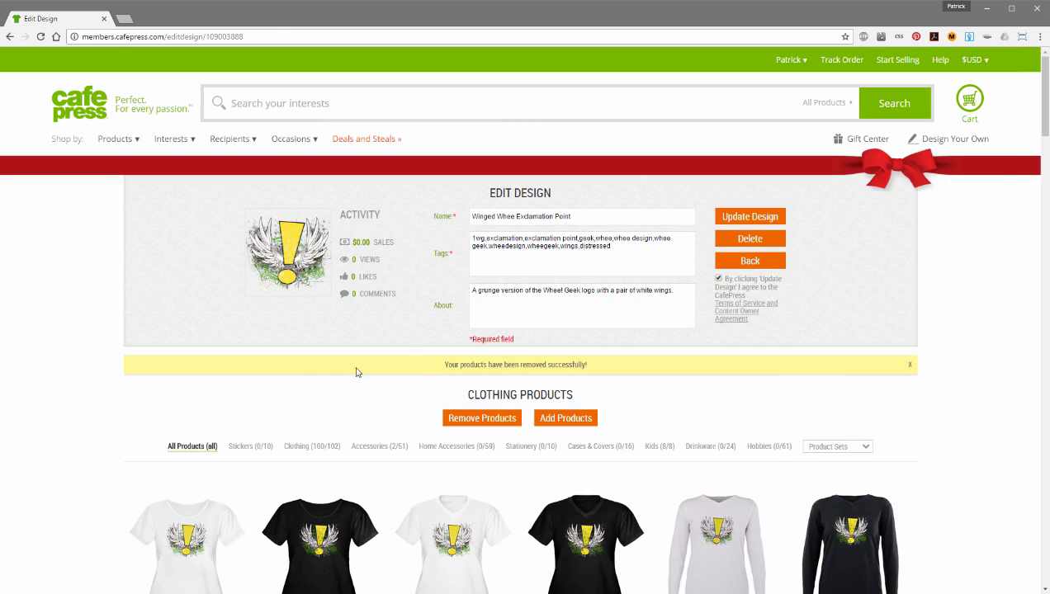
left_click(748, 263)
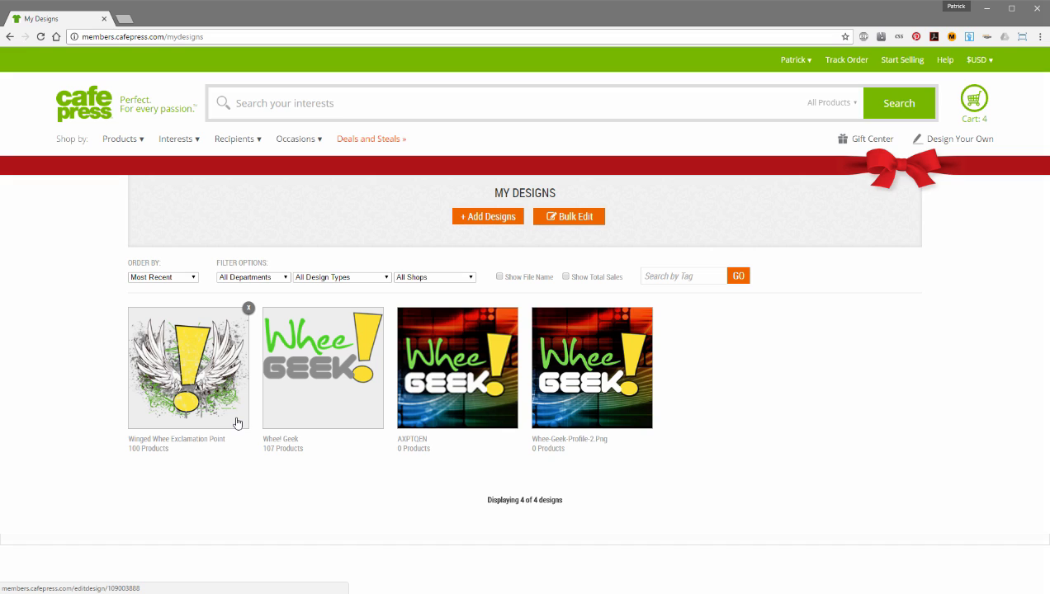
Open the Winged Whee Exclamation Point design's black plus size T-shirt product page and examine its design review notices.
left_click(187, 369)
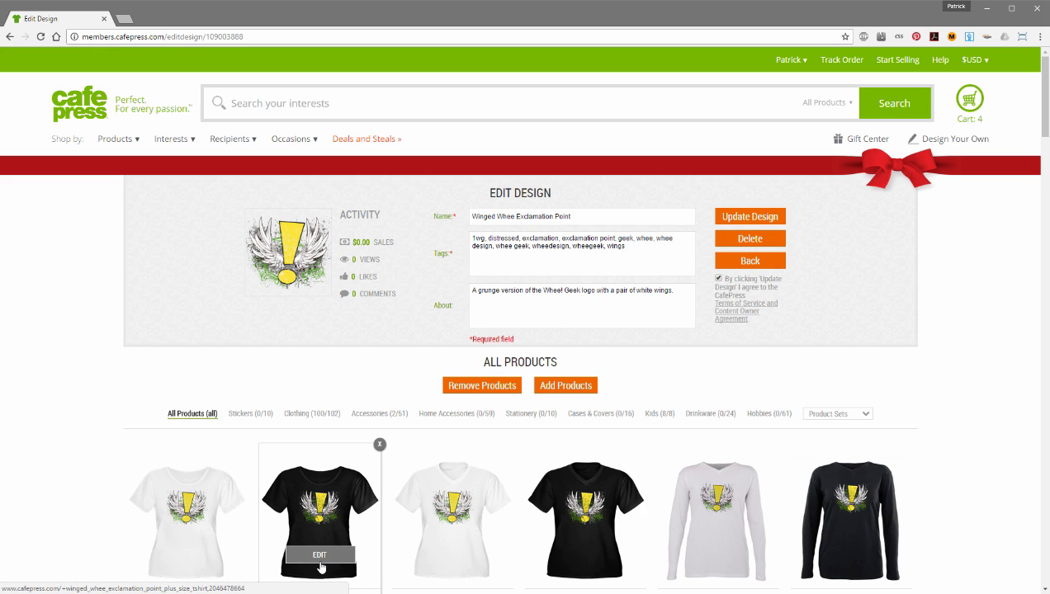
left_click(318, 502)
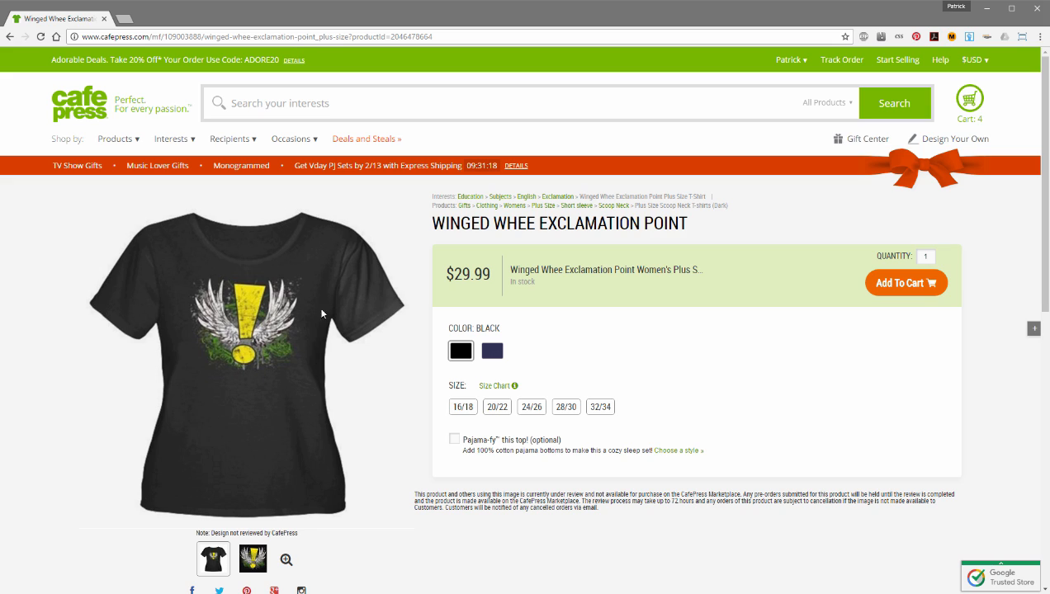
left_click_drag(305, 535, 197, 534)
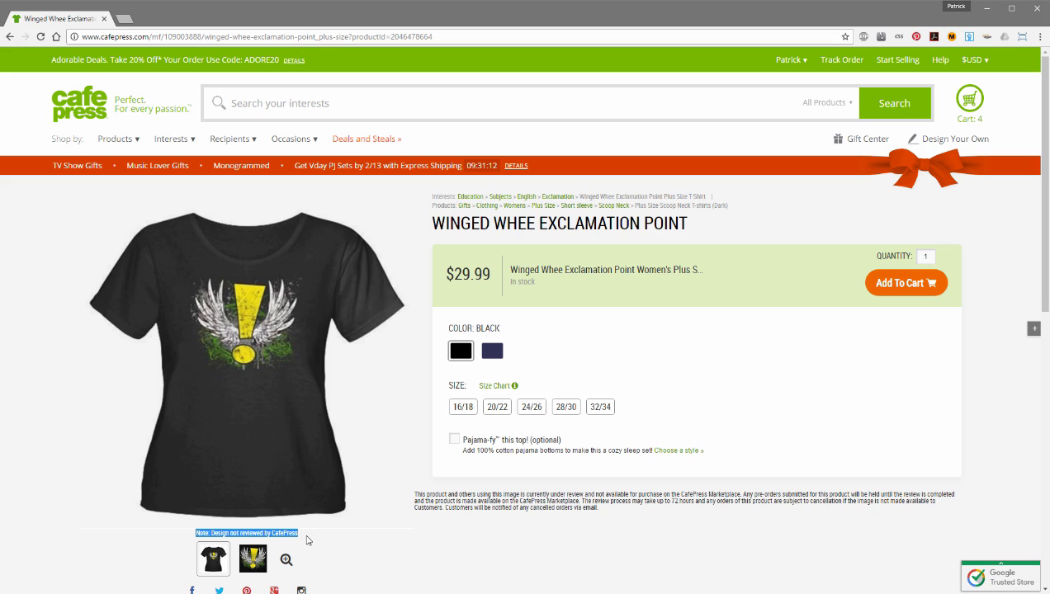
left_click(384, 508)
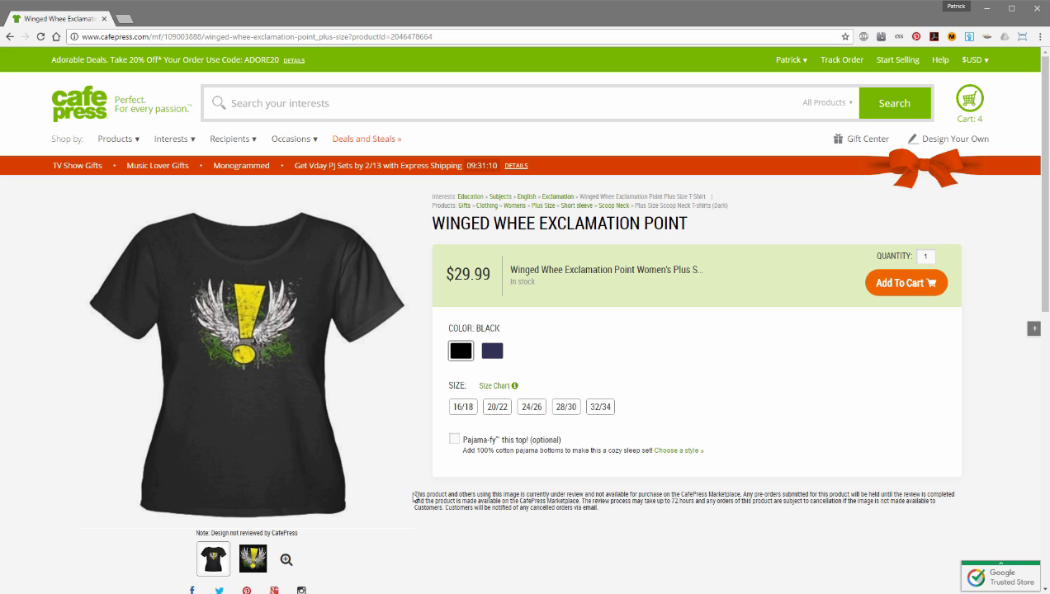
left_click_drag(414, 494, 603, 509)
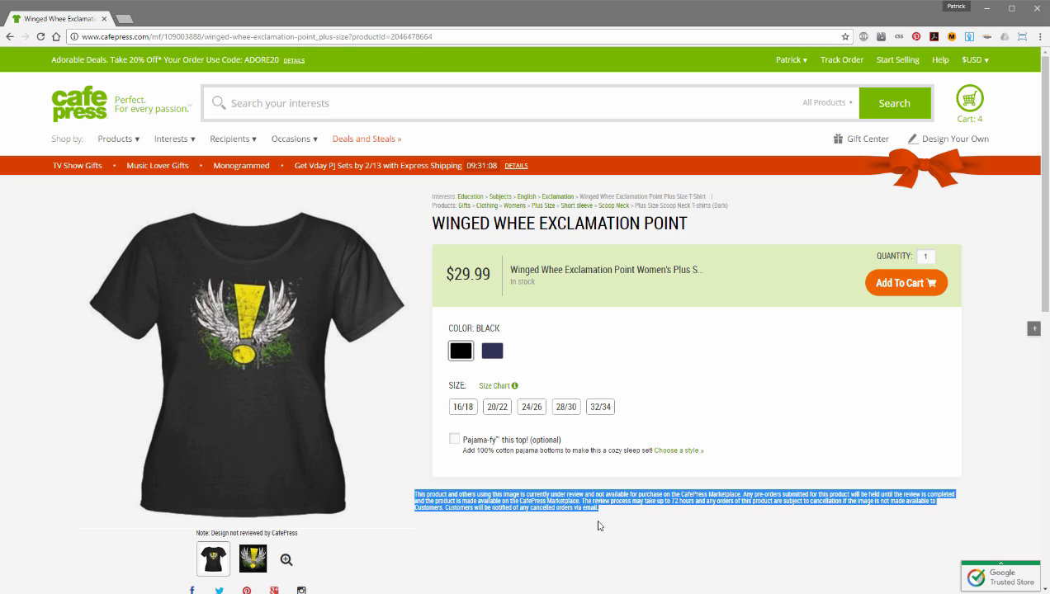
left_click(404, 481)
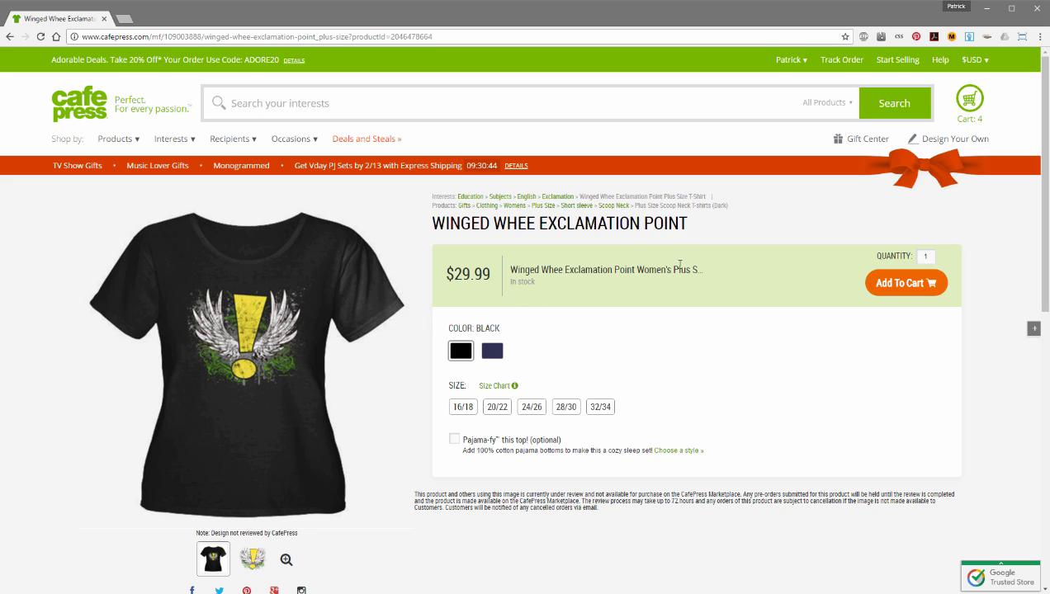
Examine how the design name is used in the T-shirt's page title and product name.
left_click_drag(434, 222, 696, 219)
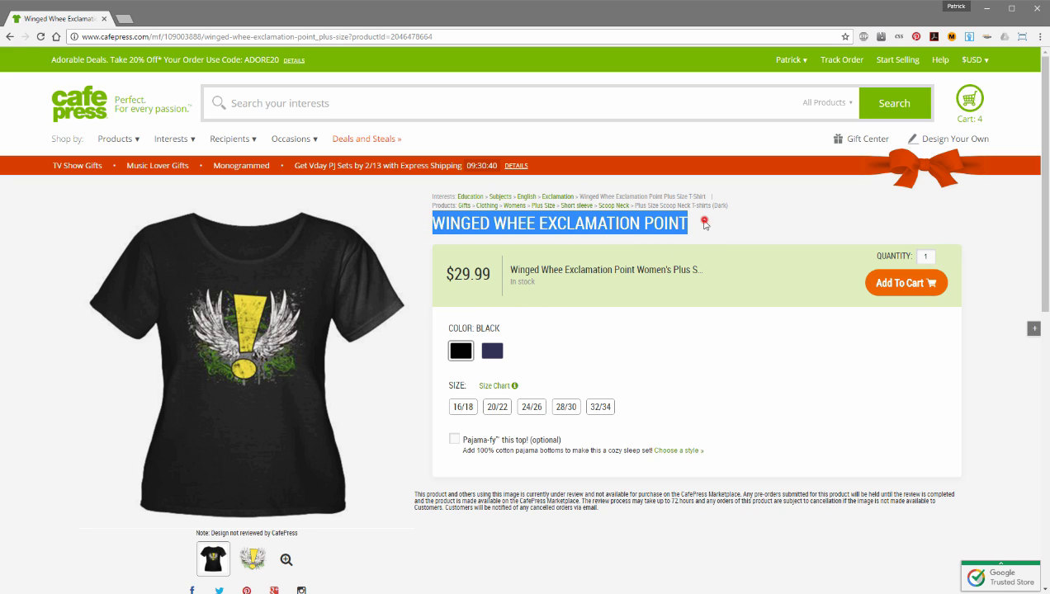
left_click(416, 241)
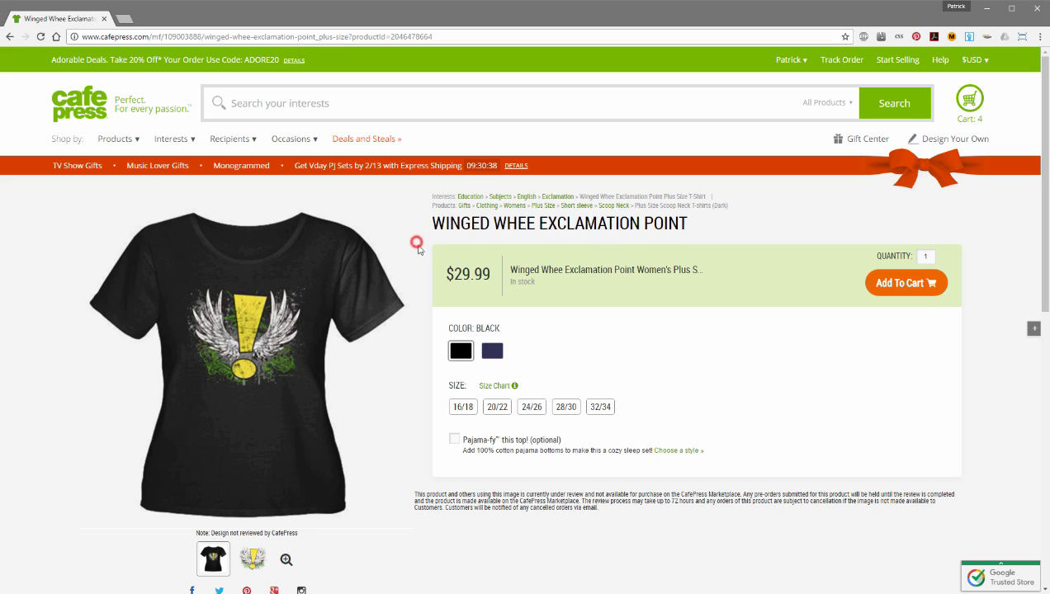
left_click_drag(510, 267, 645, 267)
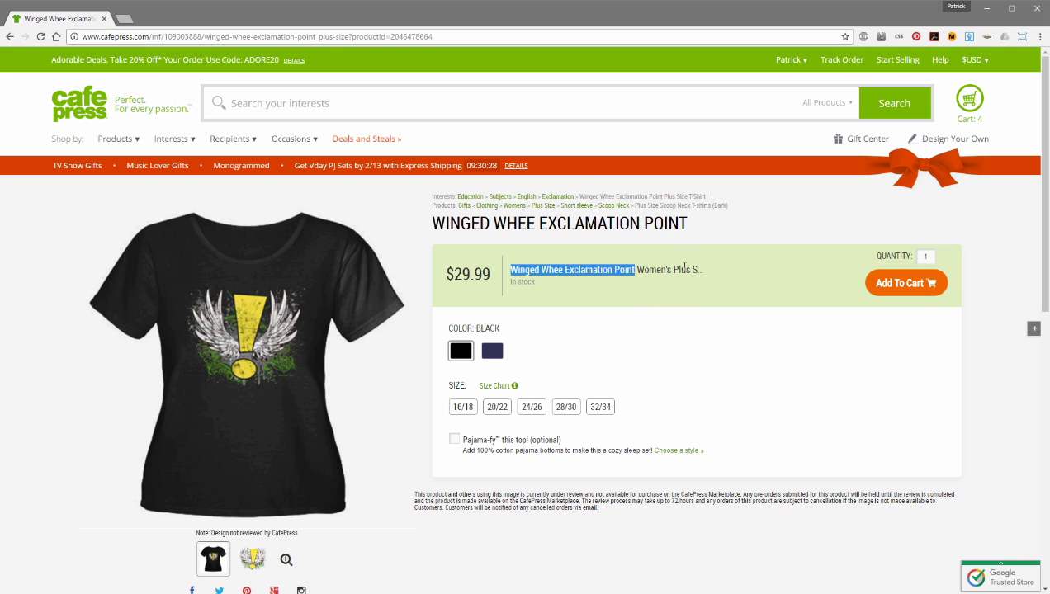
left_click(638, 270)
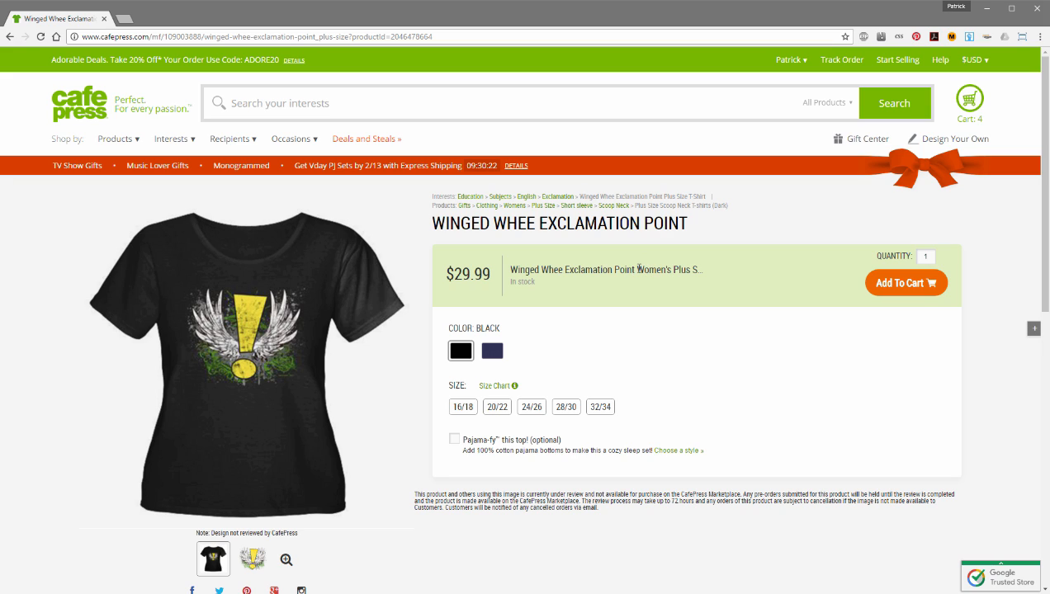
left_click_drag(638, 270, 507, 269)
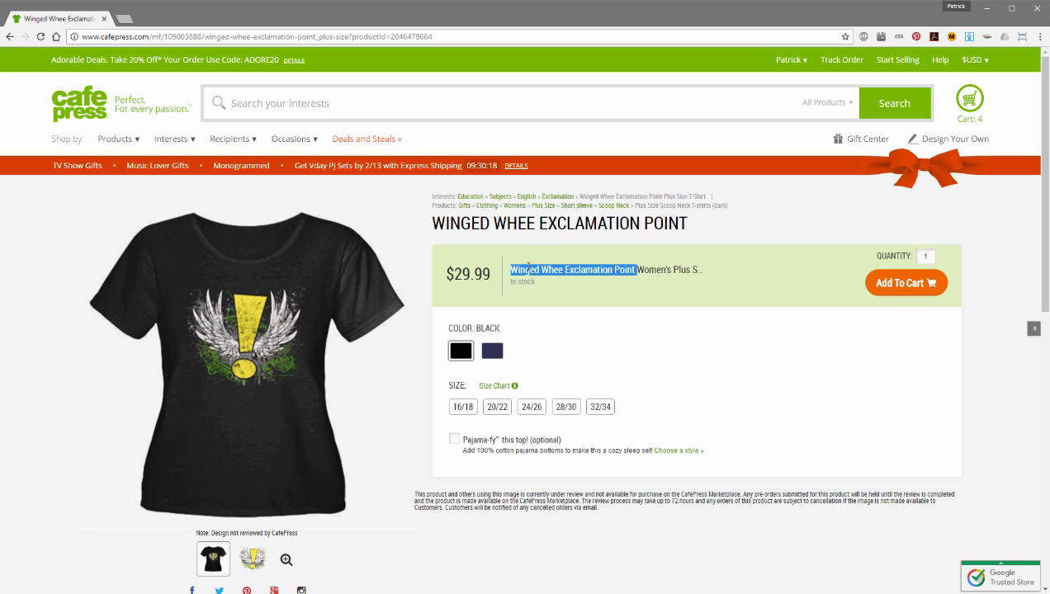
left_click(629, 321)
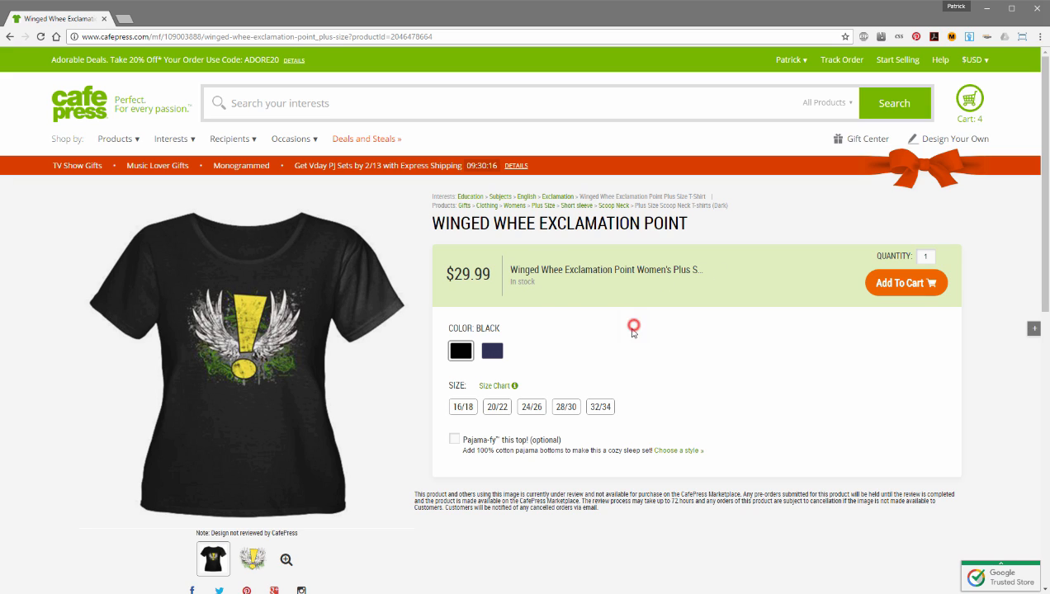
Examine the design name and description in the T-shirt page's About the Design section.
left_click_drag(1038, 191, 1037, 353)
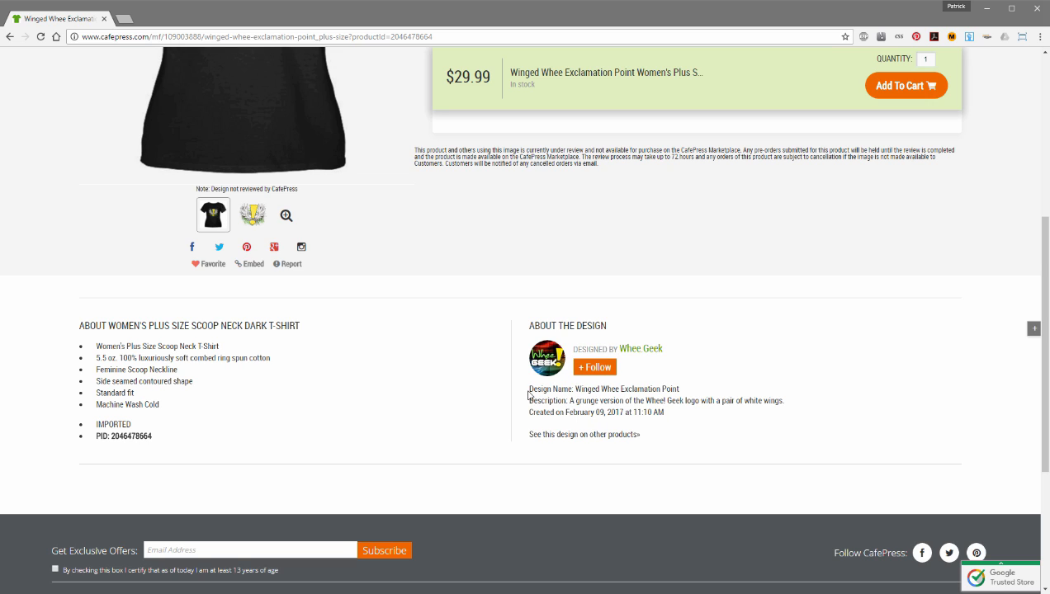
left_click_drag(576, 389, 696, 391)
left_click(702, 389)
left_click_drag(570, 401, 782, 399)
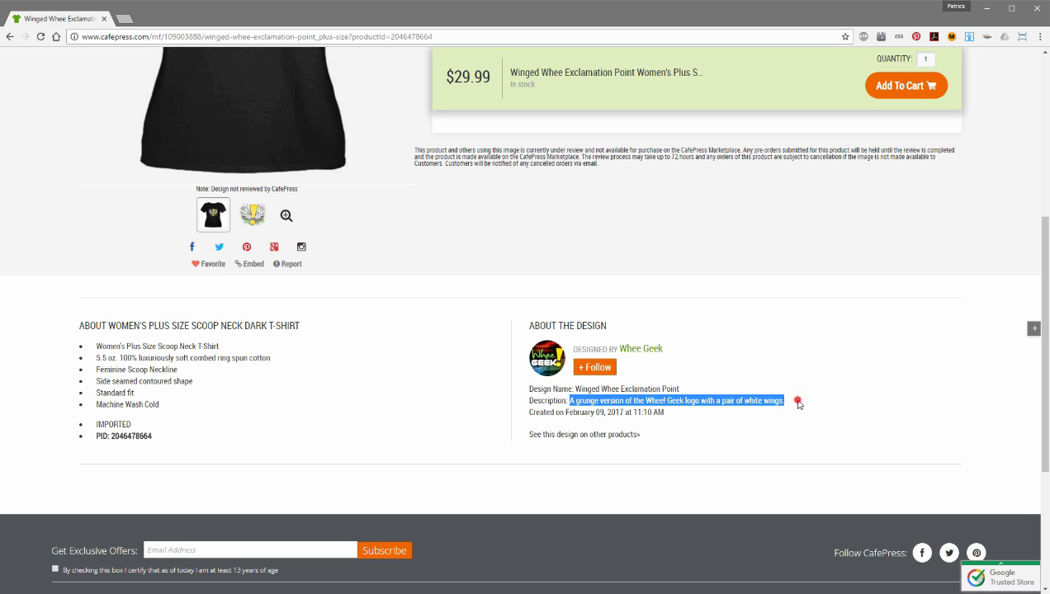
left_click(797, 402)
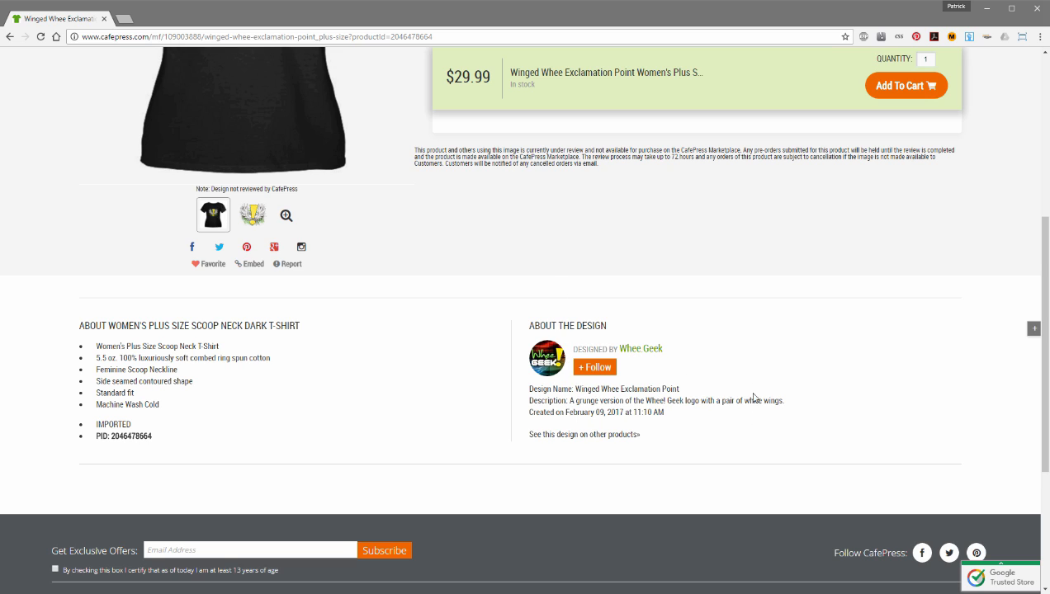
left_click_drag(787, 401, 569, 401)
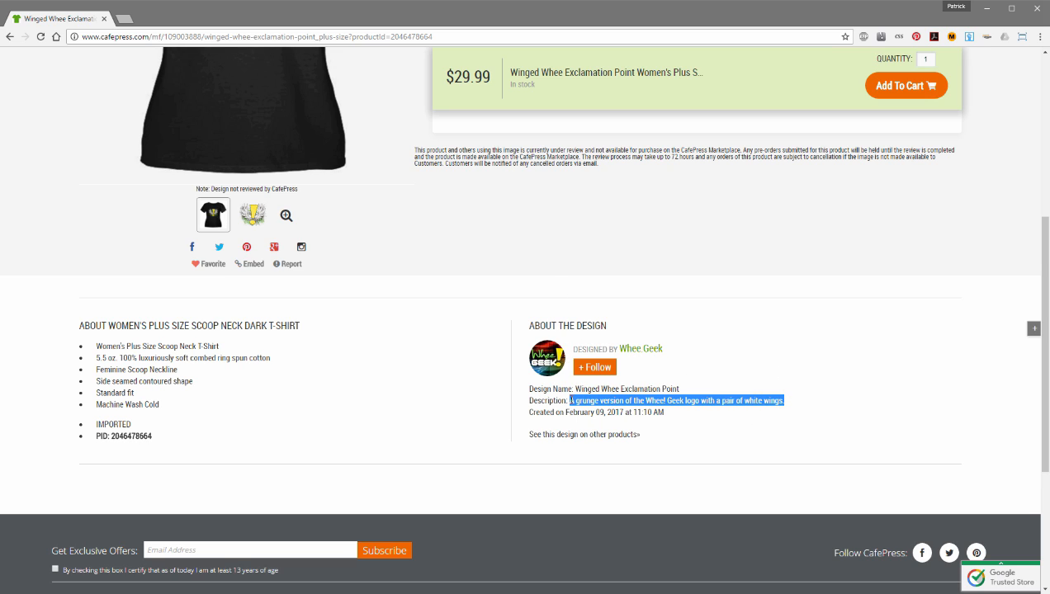
left_click(723, 416)
scroll(653, 349, "up", 4)
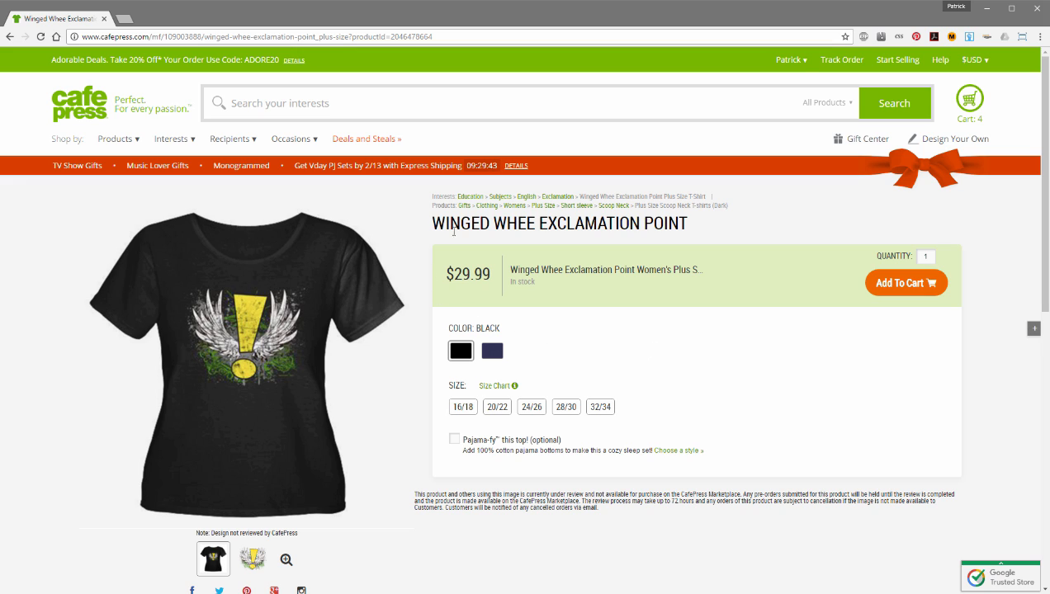
Upload the black, cyan, magenta, white and yellow whee-exclamation PNG files as new designs in My Designs.
mouse_move(801, 61)
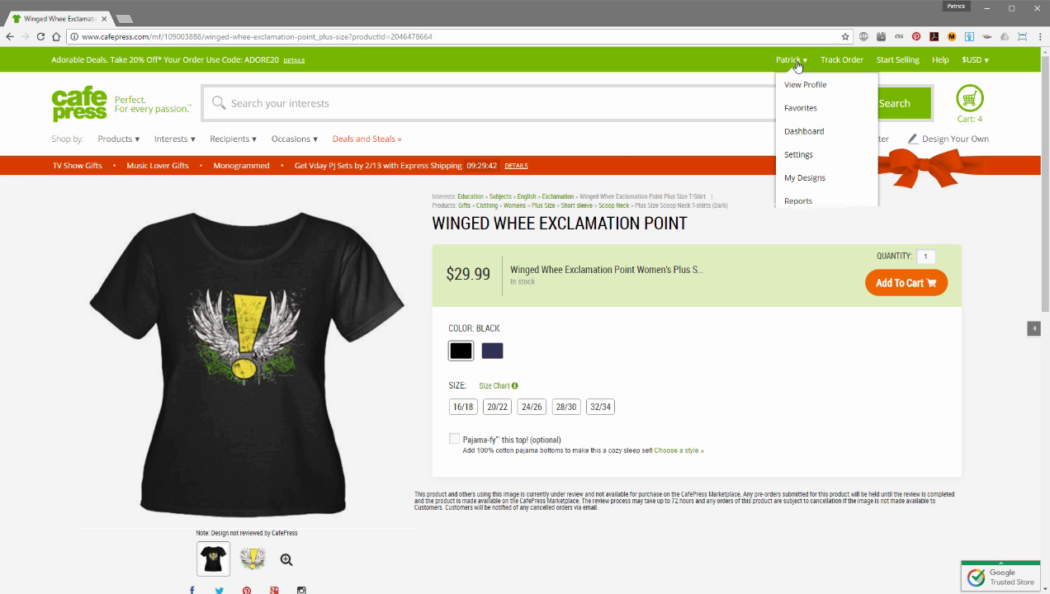
left_click(799, 179)
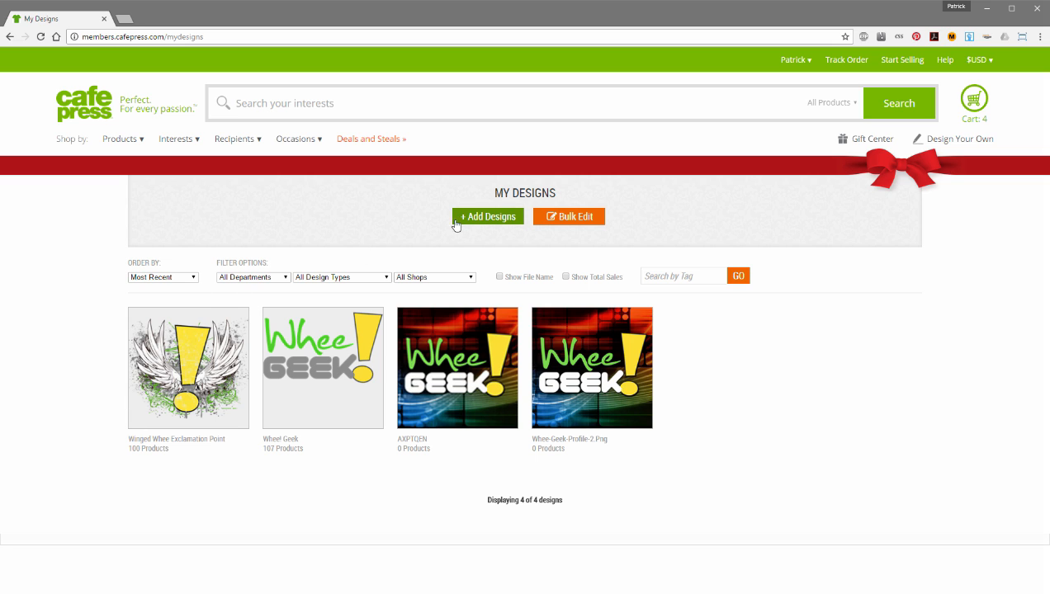
left_click(488, 217)
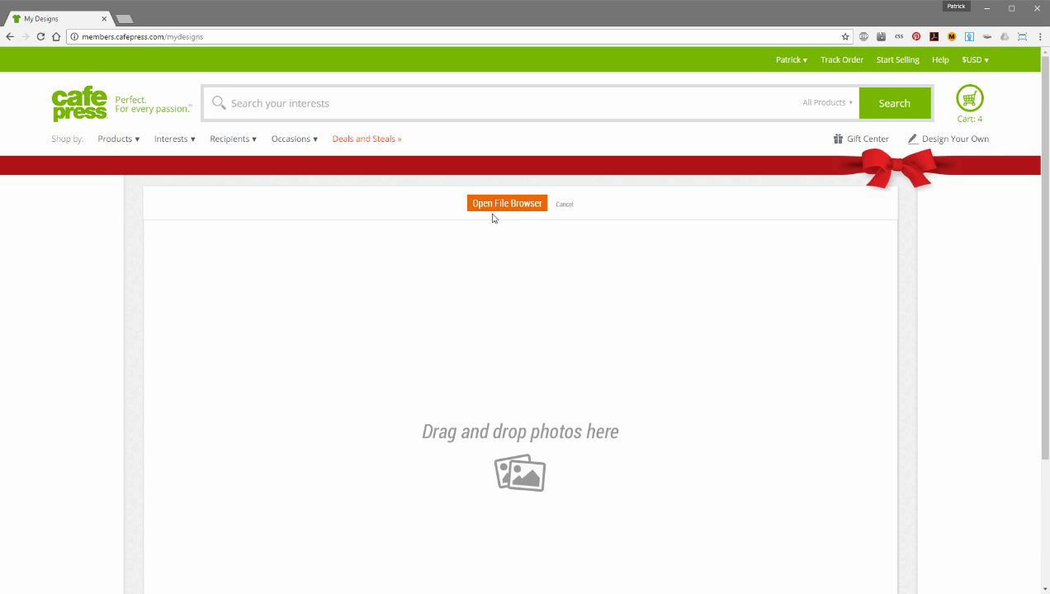
left_click(508, 206)
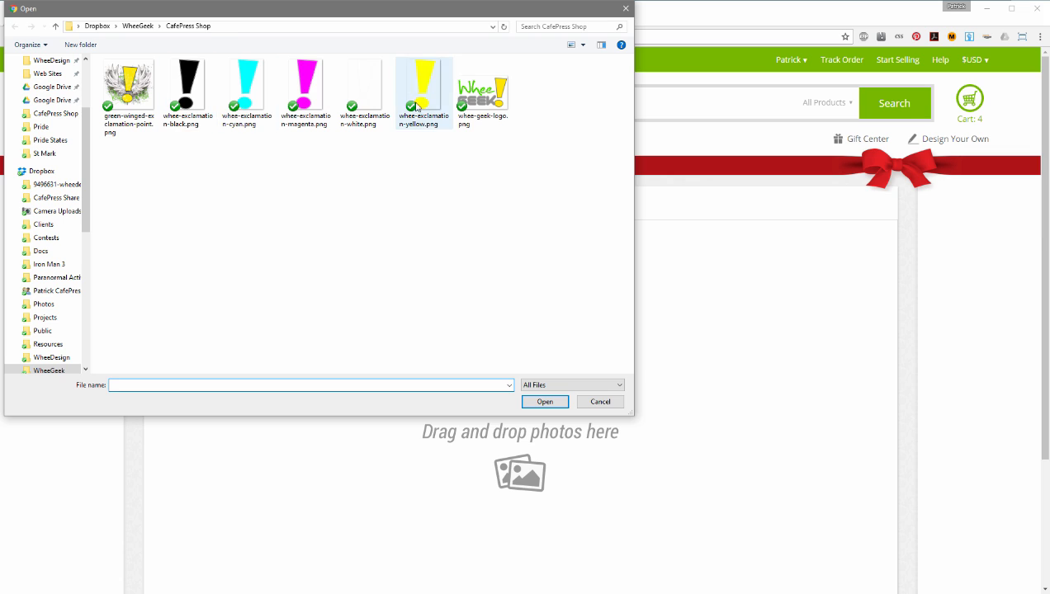
left_click_drag(174, 151, 435, 86)
left_click(546, 402)
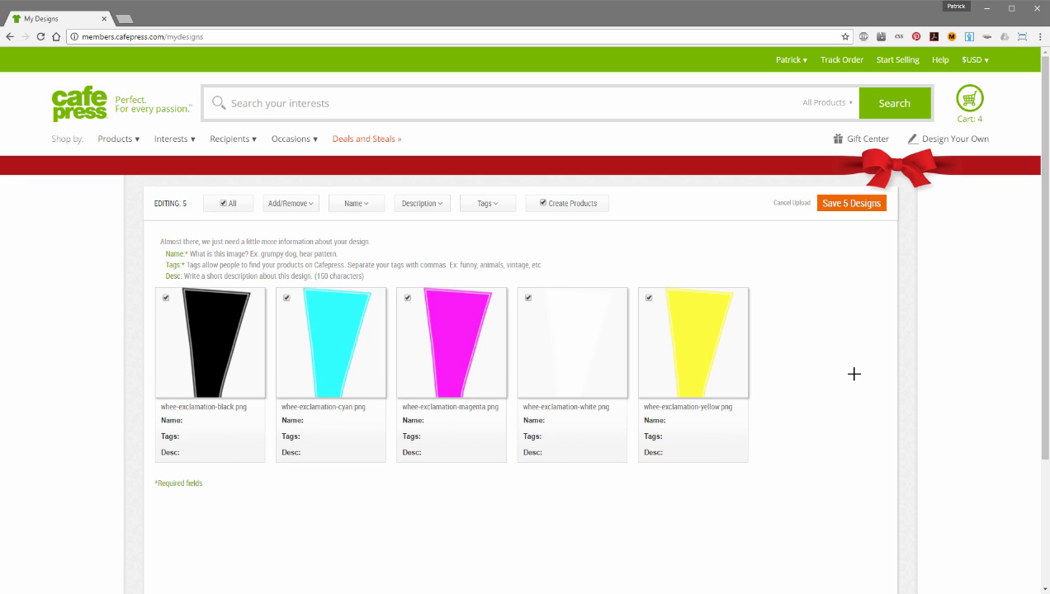
Try excluding the black and cyan exclamation designs from the batch edit, and include both again.
left_click(165, 298)
left_click(286, 297)
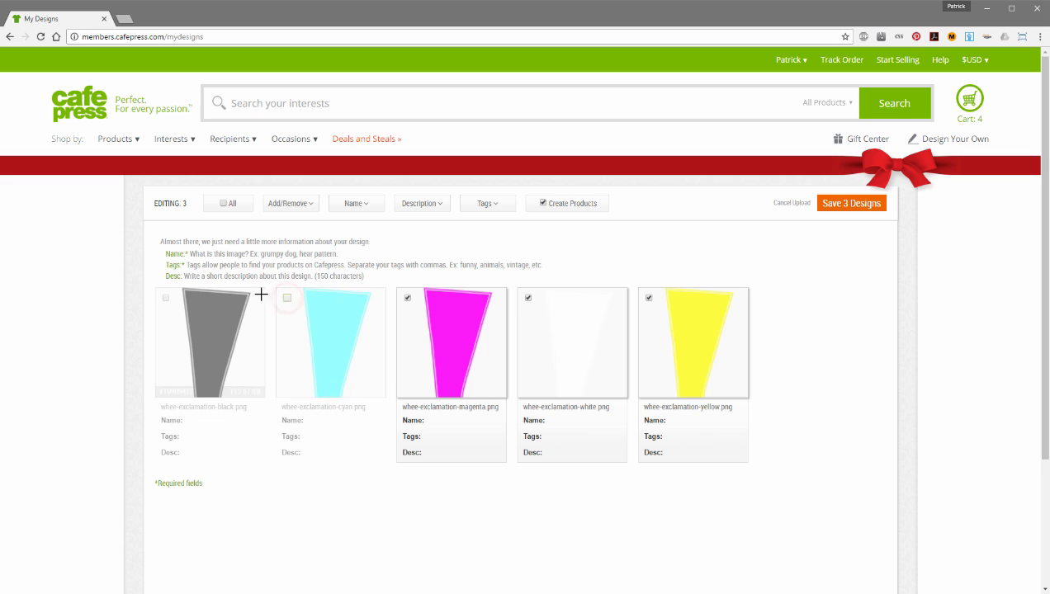
left_click(286, 297)
left_click(165, 298)
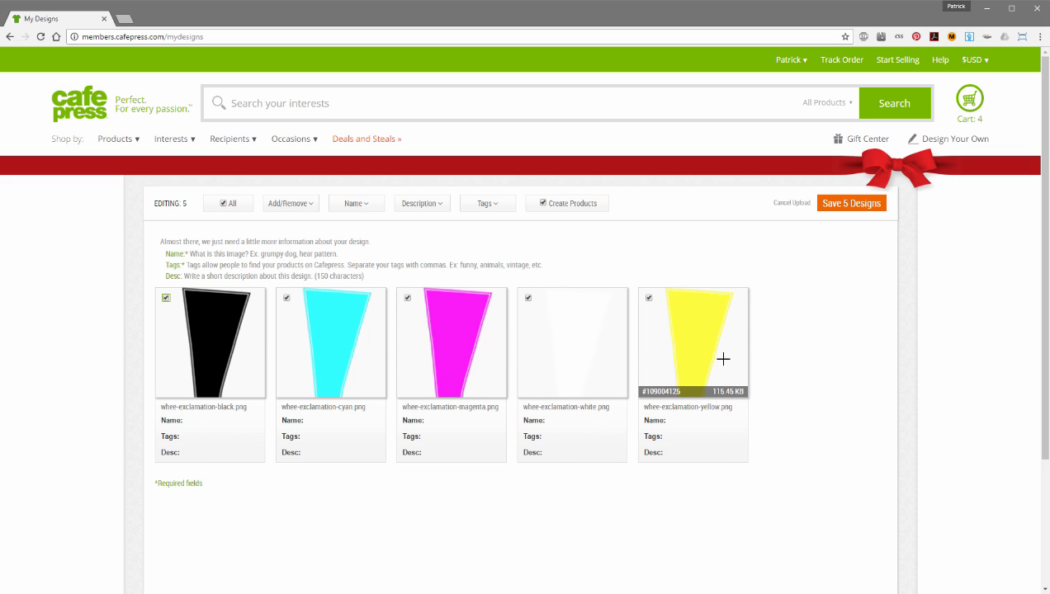
Name all five uploaded designs "Black Whee Exclamation Point" in one batch and save the name.
left_click(350, 205)
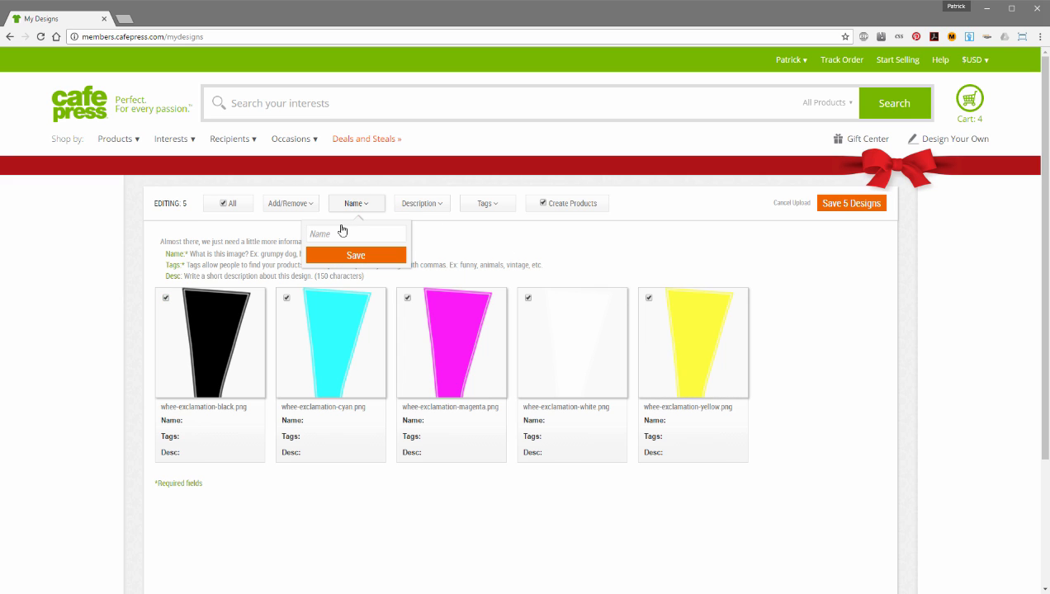
left_click(342, 234)
type("Black Whee Ex")
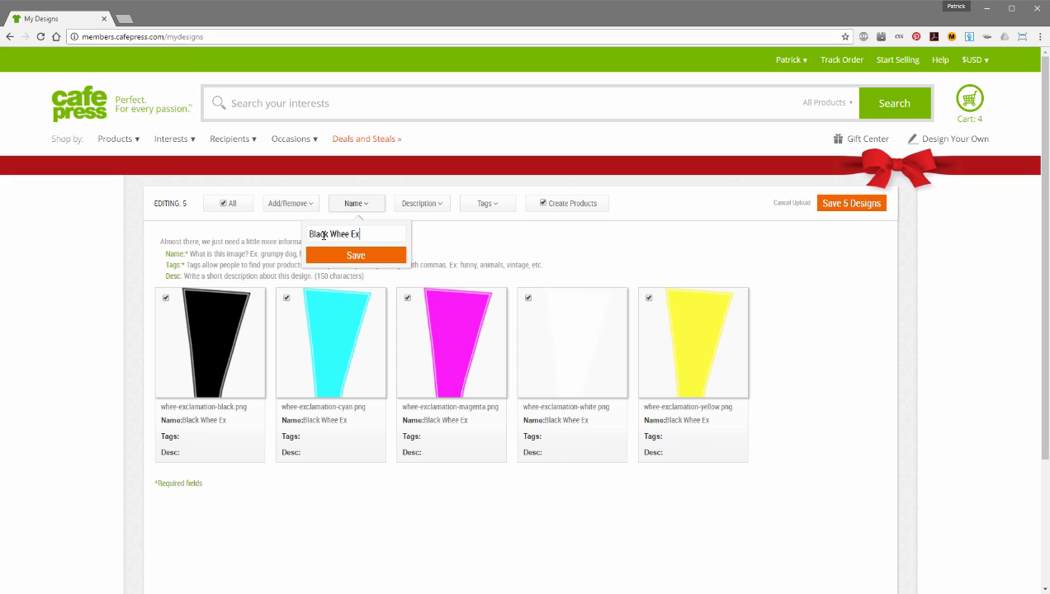
type("clamation Point")
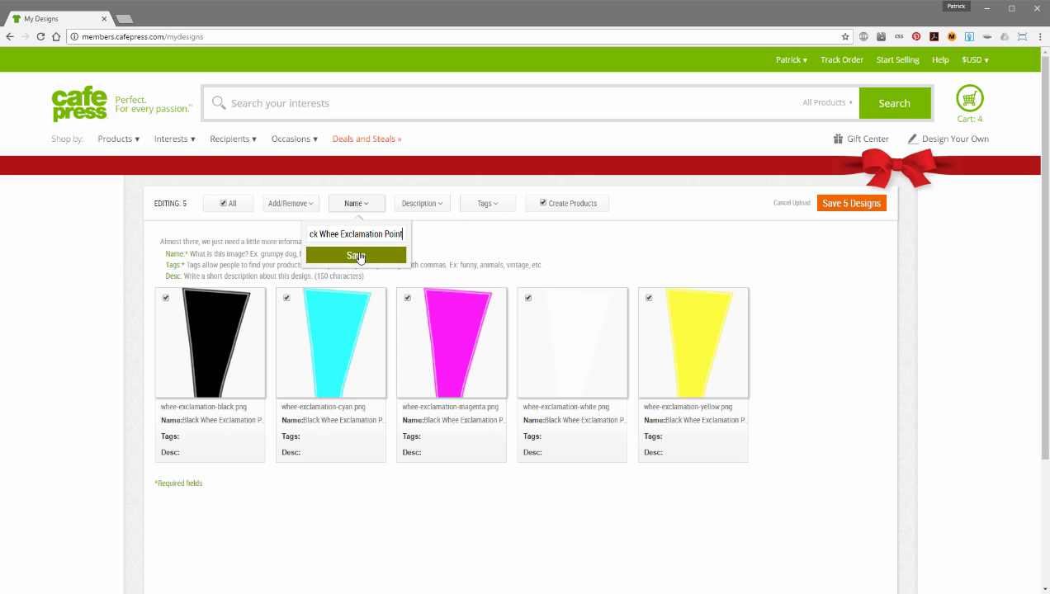
left_click(359, 257)
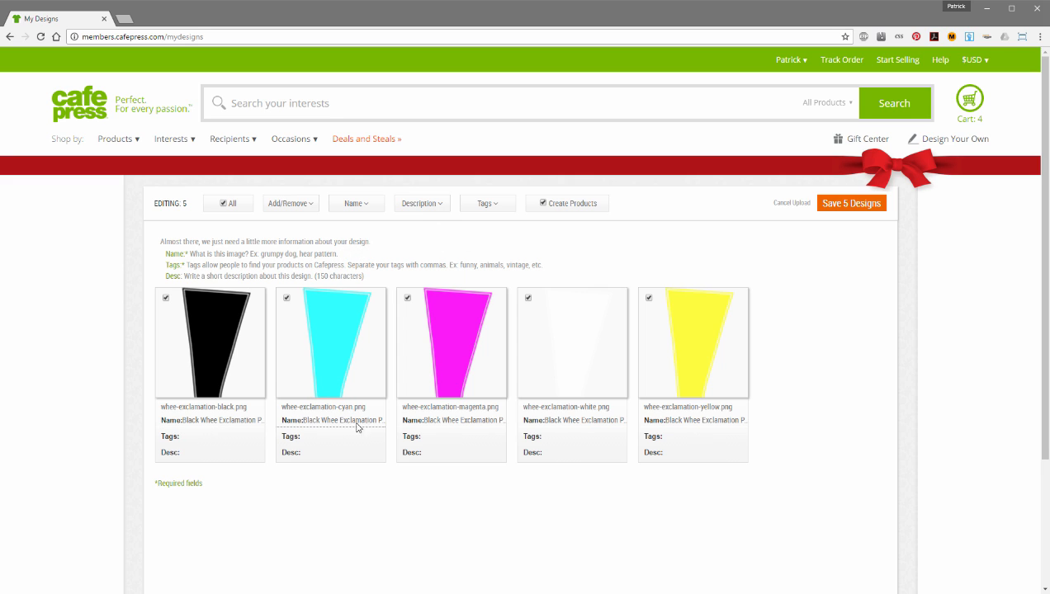
Rename the cyan design alone as "Cyan Whee Exclamation Point" and save it.
left_click(313, 426)
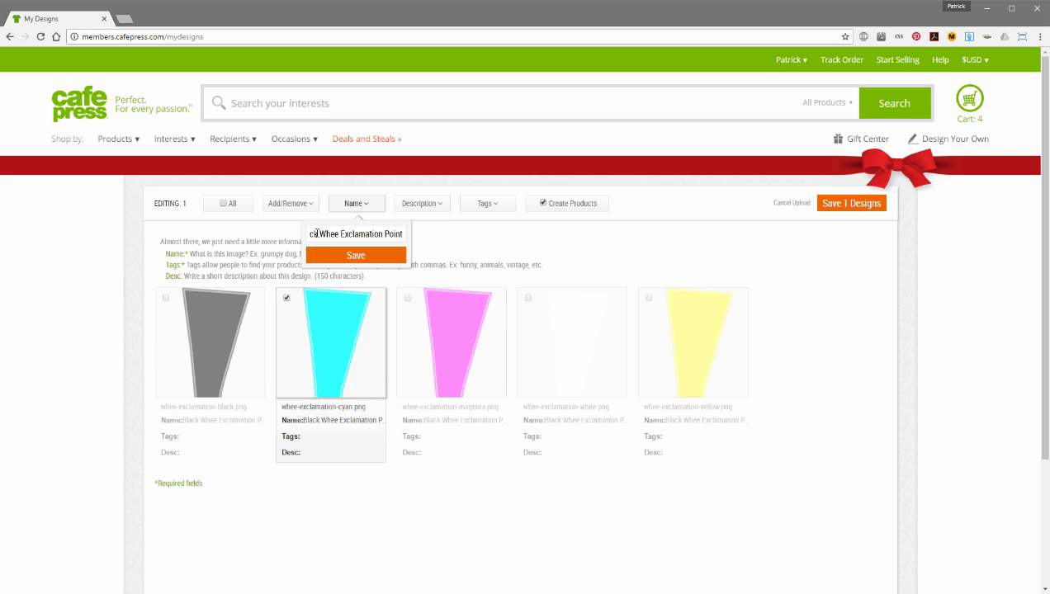
left_click_drag(317, 233, 293, 233)
key("BackSpace")
type("Cyan")
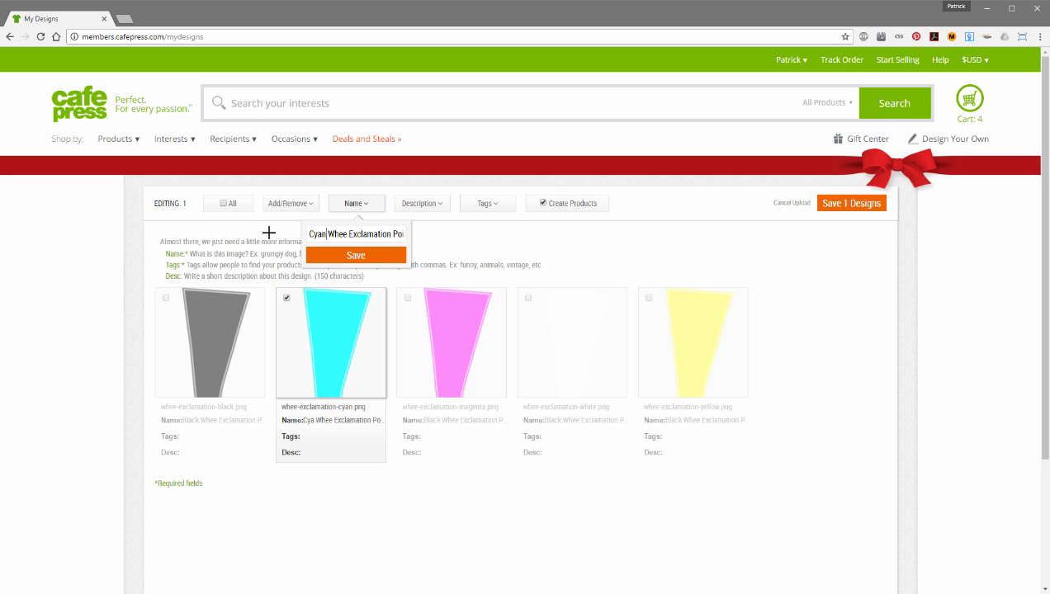
left_click(355, 257)
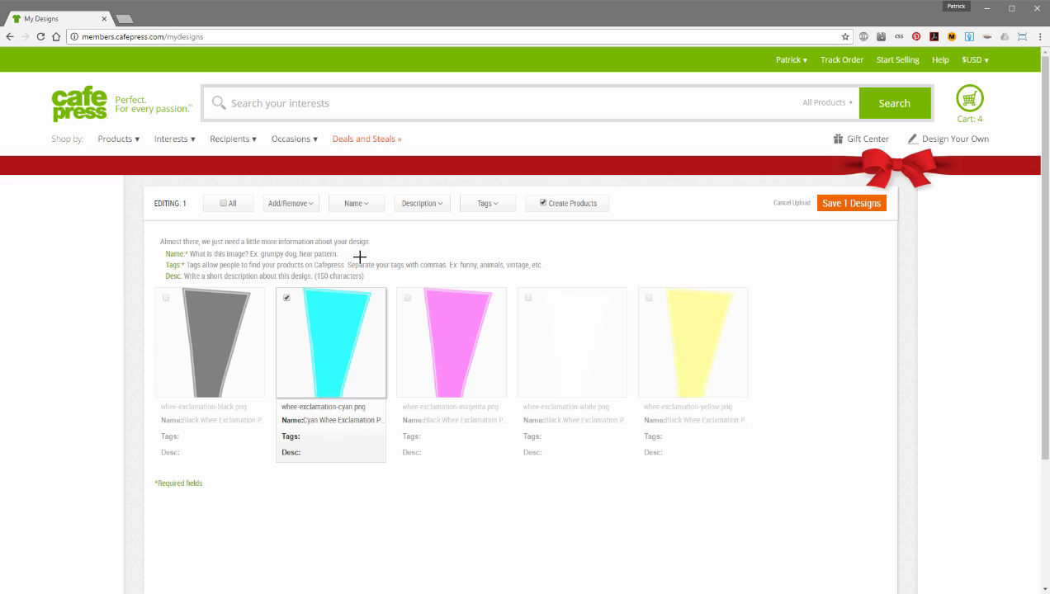
Rename the magenta design alone as "Magenta Whee Exclamation Point" and save it.
left_click(431, 423)
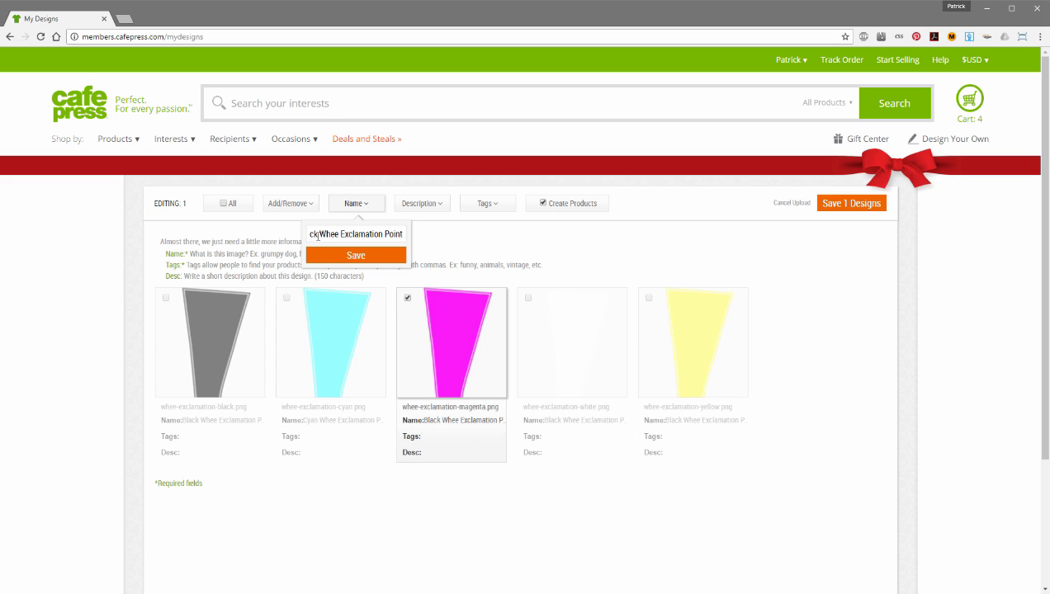
left_click_drag(313, 235, 255, 234)
type("Magenta")
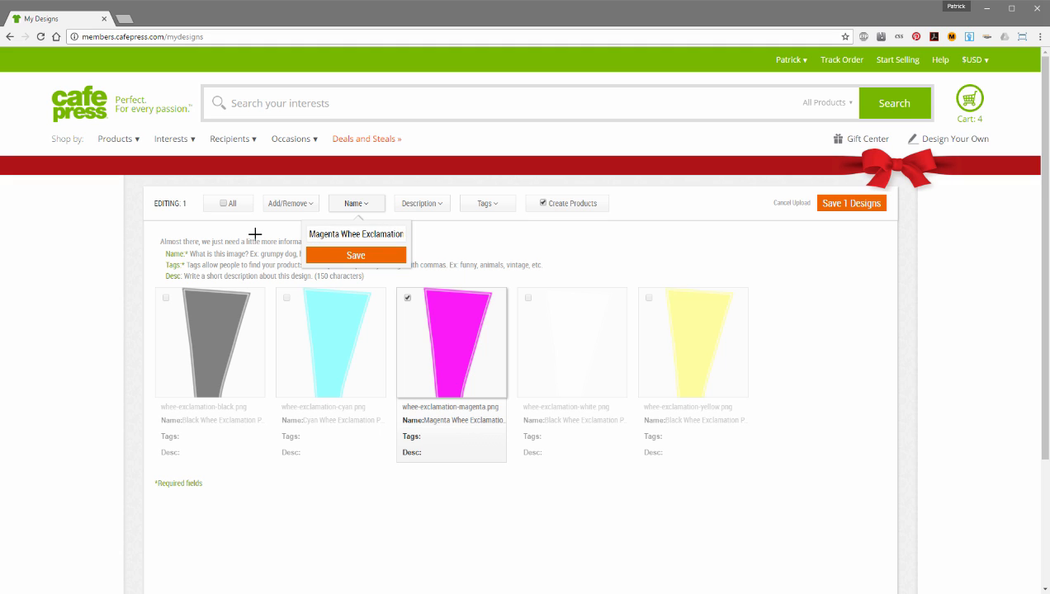
key("Return")
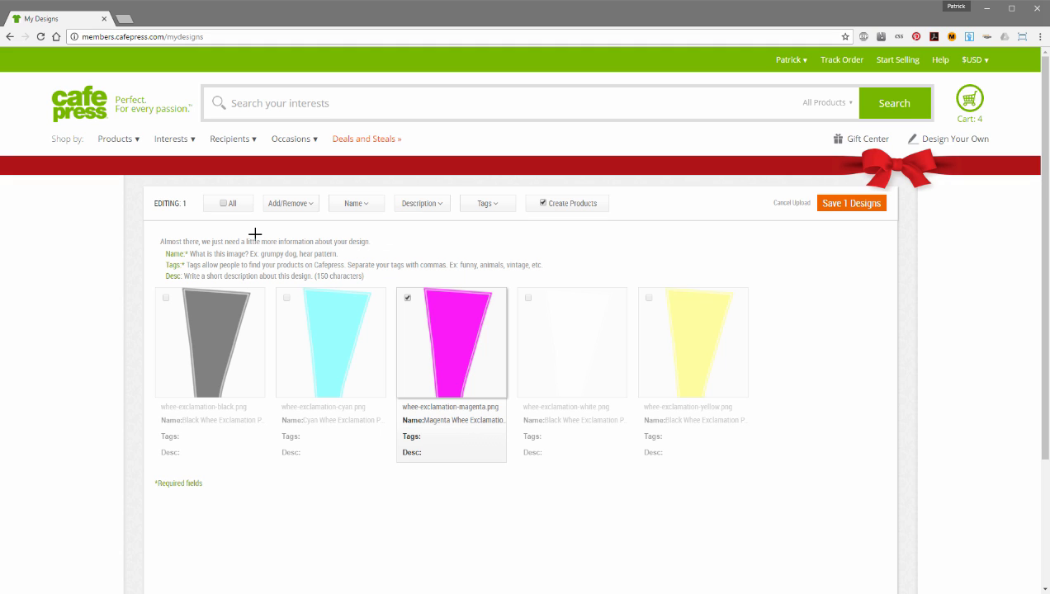
Rename the white design alone as "White Whee Exclamation Point" and save it.
left_click(549, 419)
left_click_drag(319, 233, 274, 232)
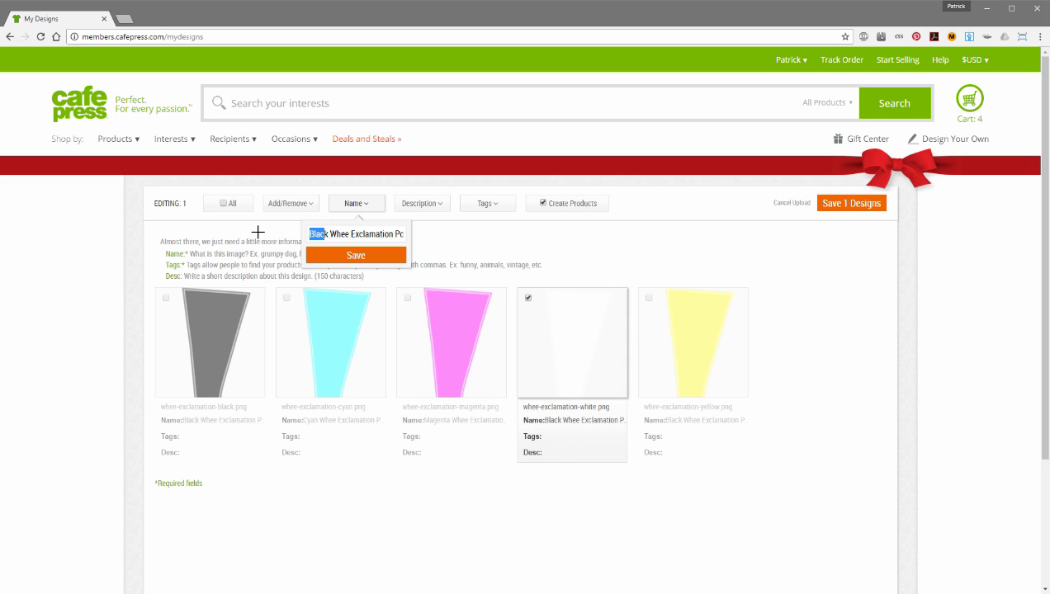
key("BackSpace")
type("White")
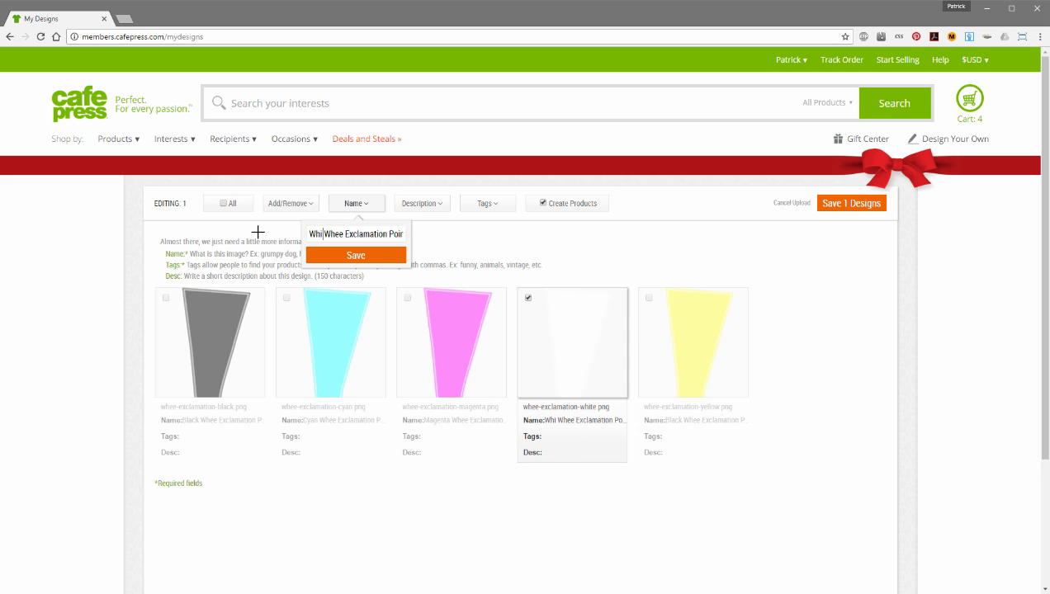
left_click(374, 257)
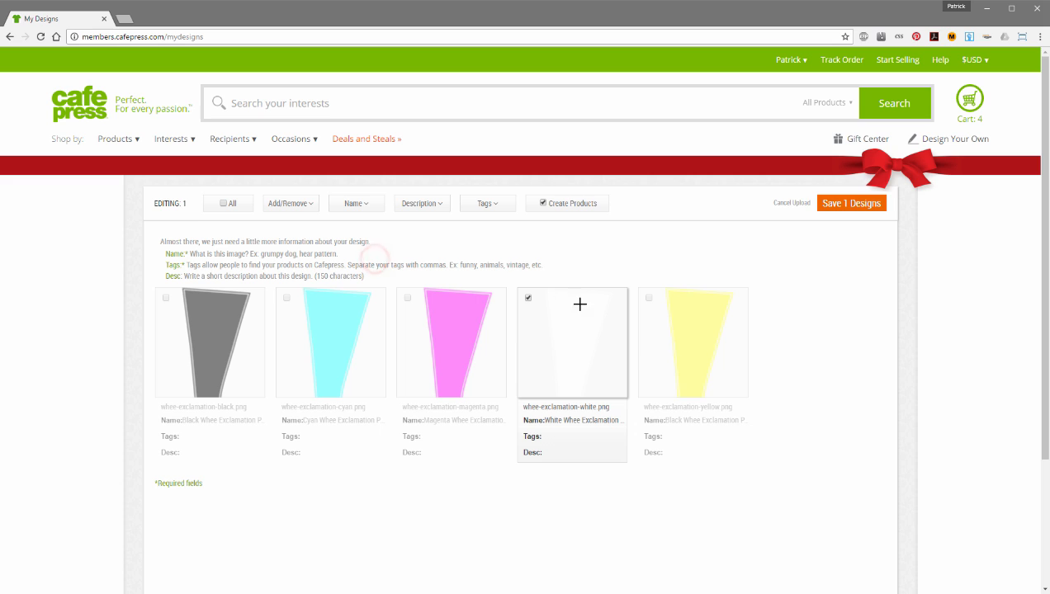
Rename the yellow design alone as "Yellow Whee Exclamation Point" and save it.
left_click(668, 421)
left_click_drag(318, 234, 294, 233)
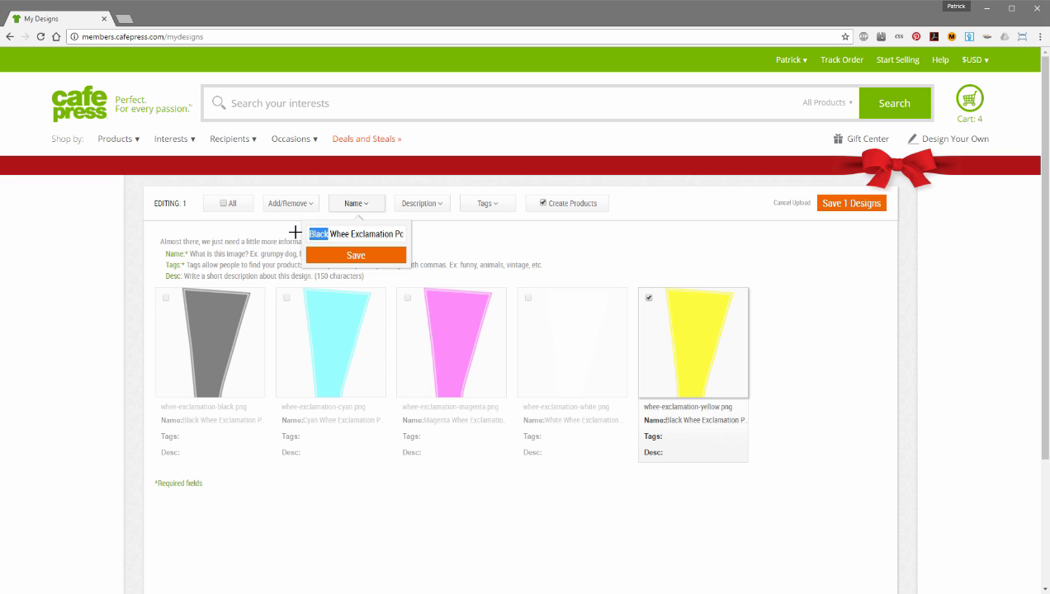
type("Yellow")
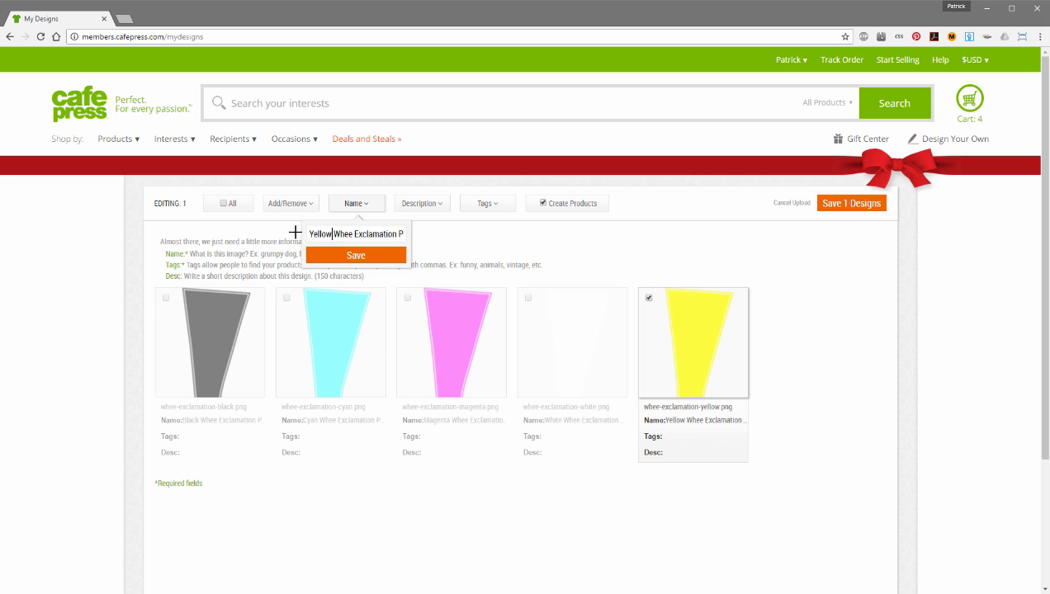
key("Return")
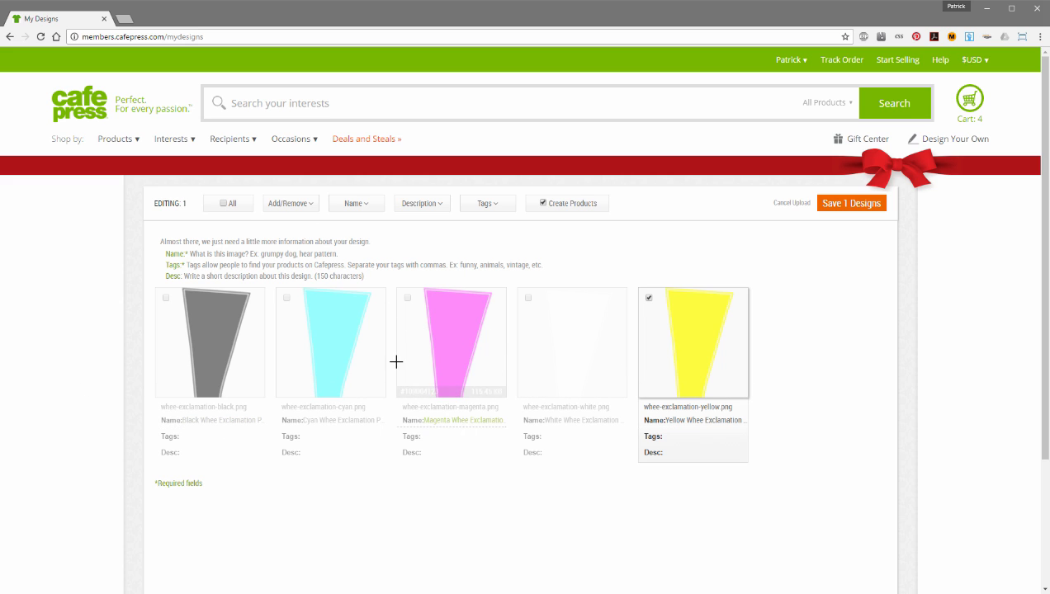
Include all five designs in the edit and save the description "The Whee! Exclamation Point in black." for them.
left_click(223, 203)
left_click(421, 203)
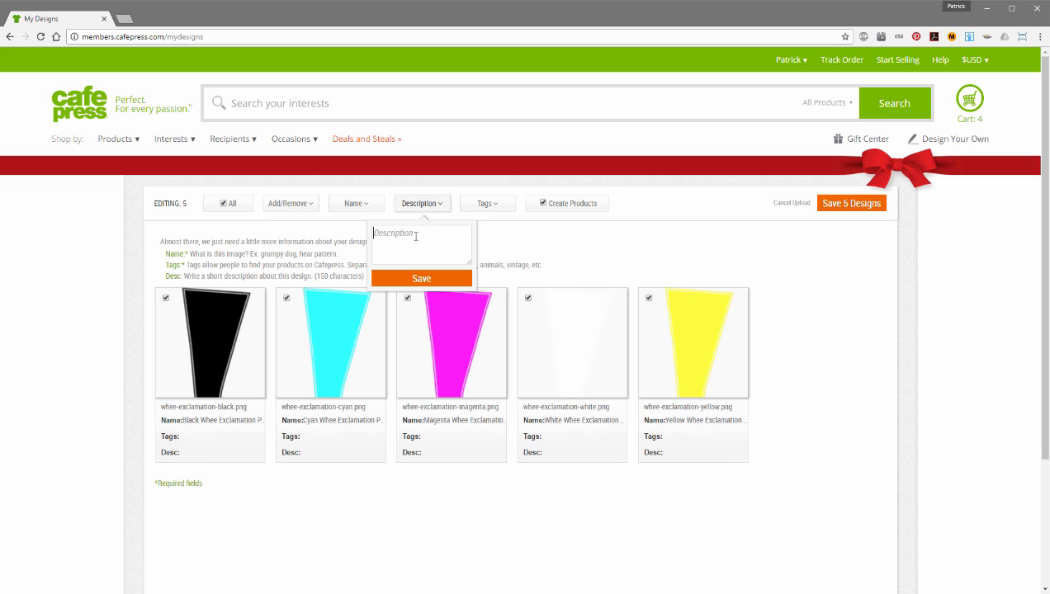
type("The Whee! E")
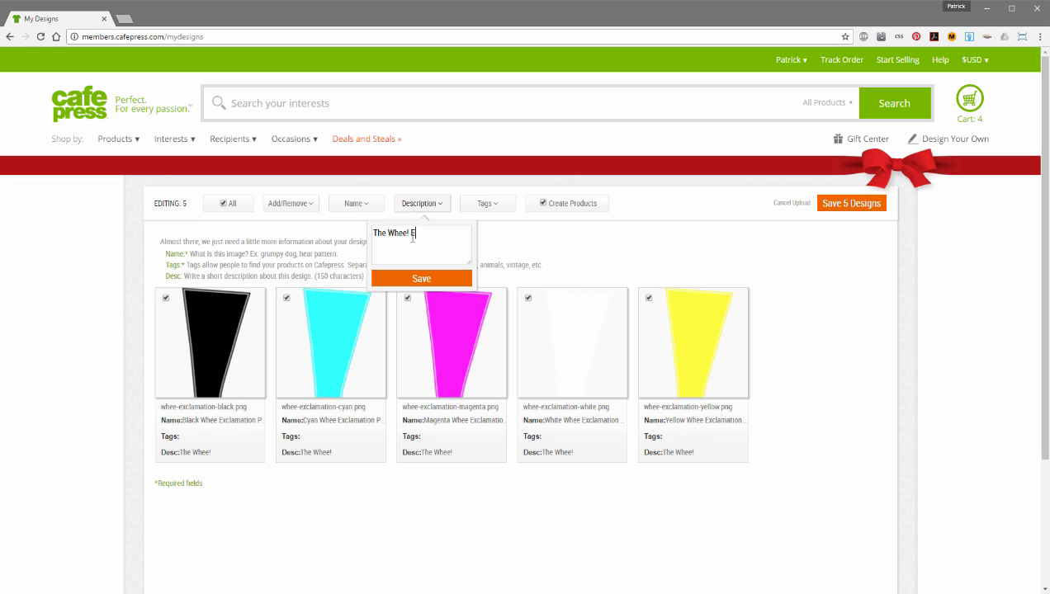
type("xclamation")
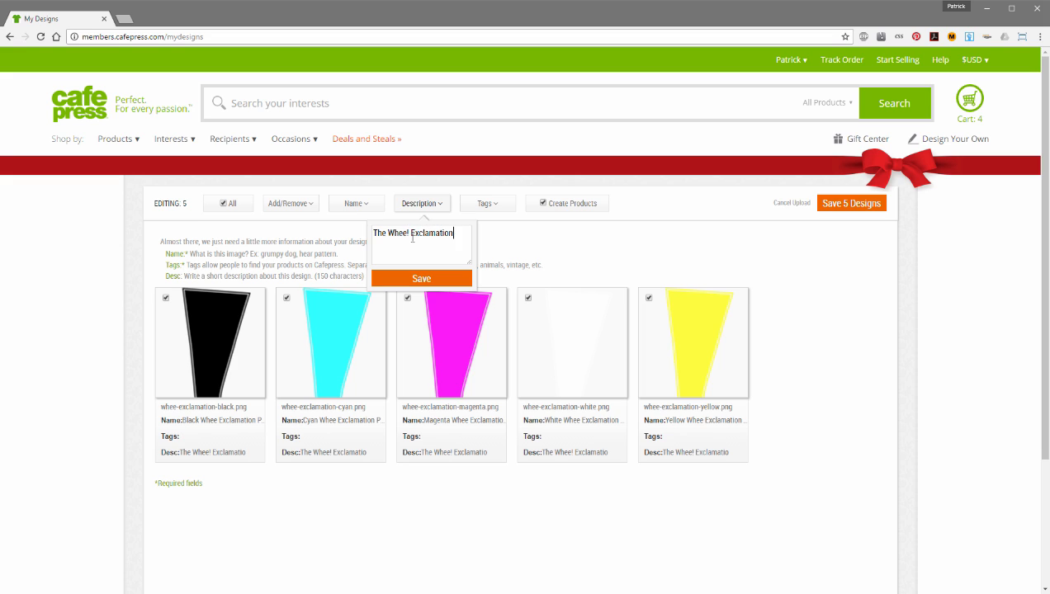
type(" Point in black.")
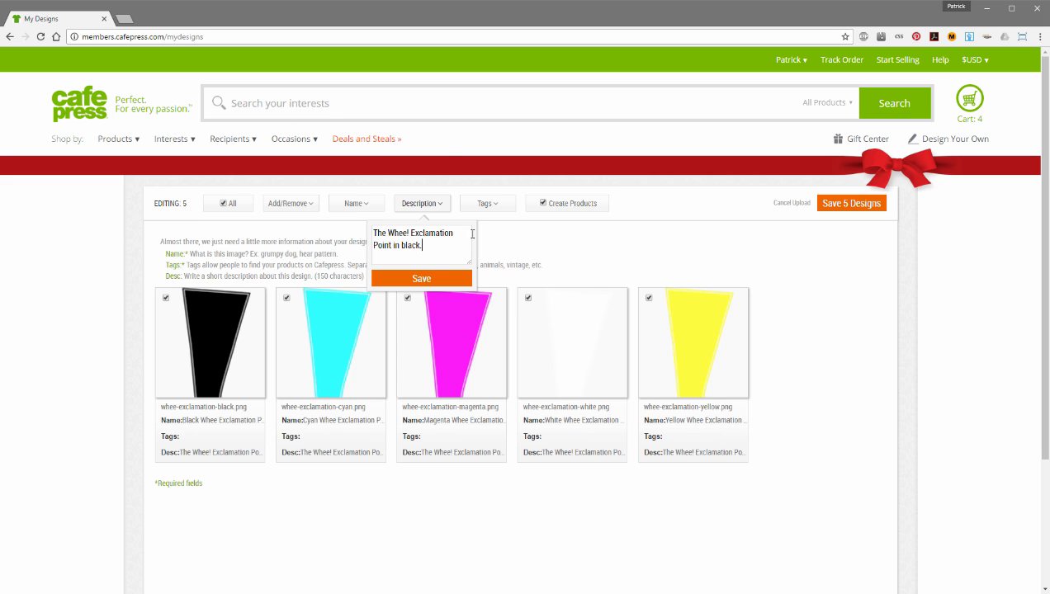
left_click(422, 278)
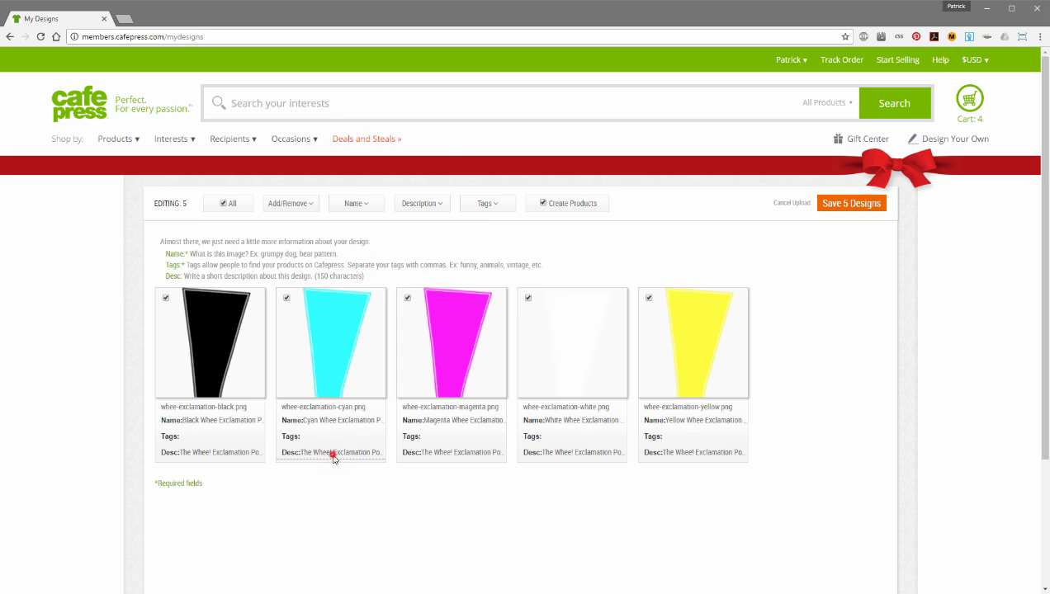
Change the cyan design's description to "The Whee! Exclamation Point in cyan.".
left_click(334, 456)
double_click(412, 245)
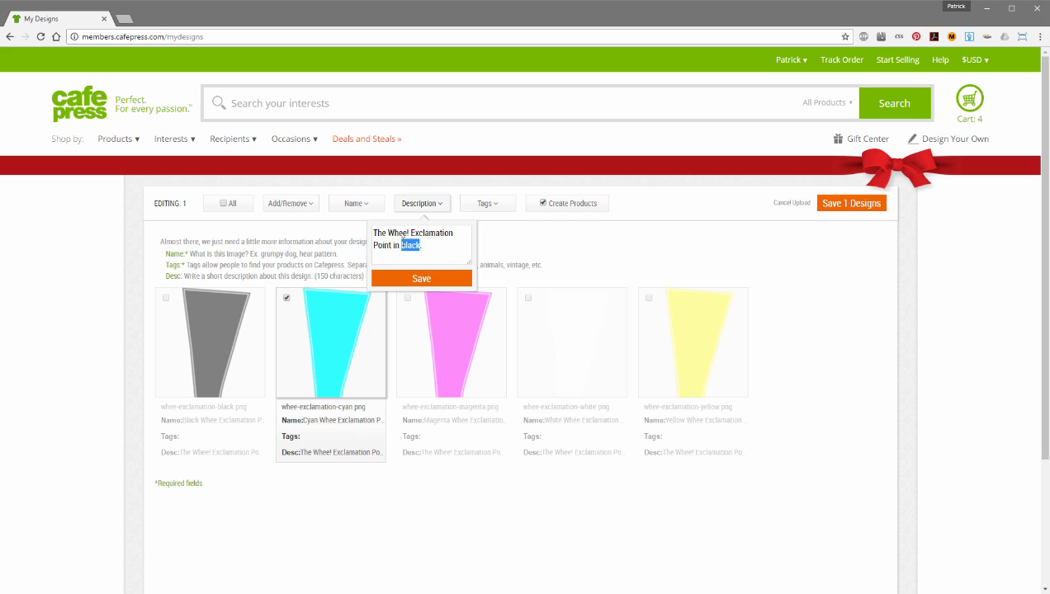
type("cyan")
key("Return")
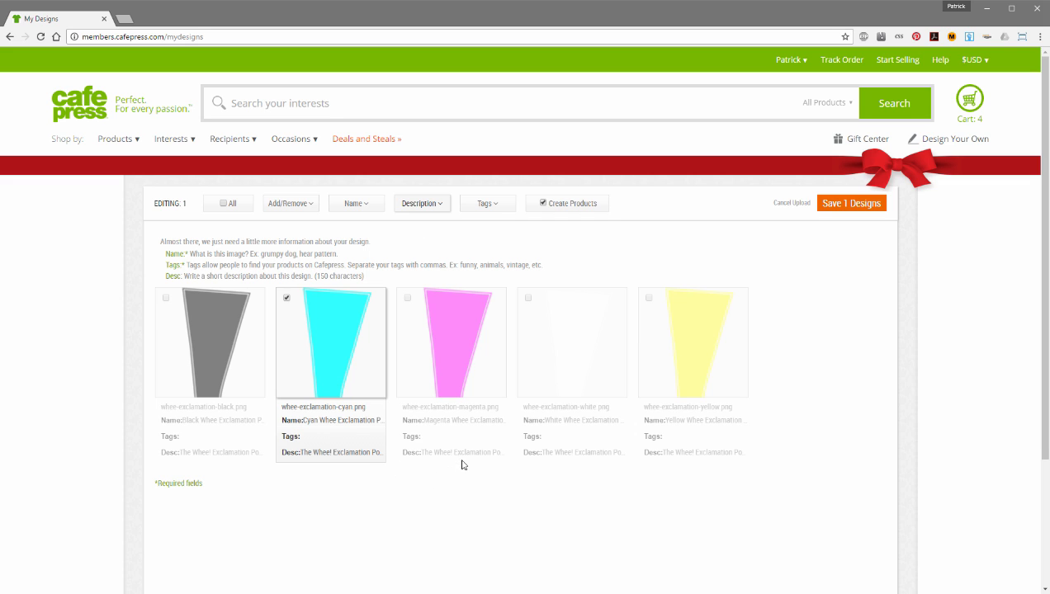
Change the magenta design's description to "The Whee! Exclamation Point in magenta.".
left_click(462, 465)
double_click(408, 246)
type("mation Point in m")
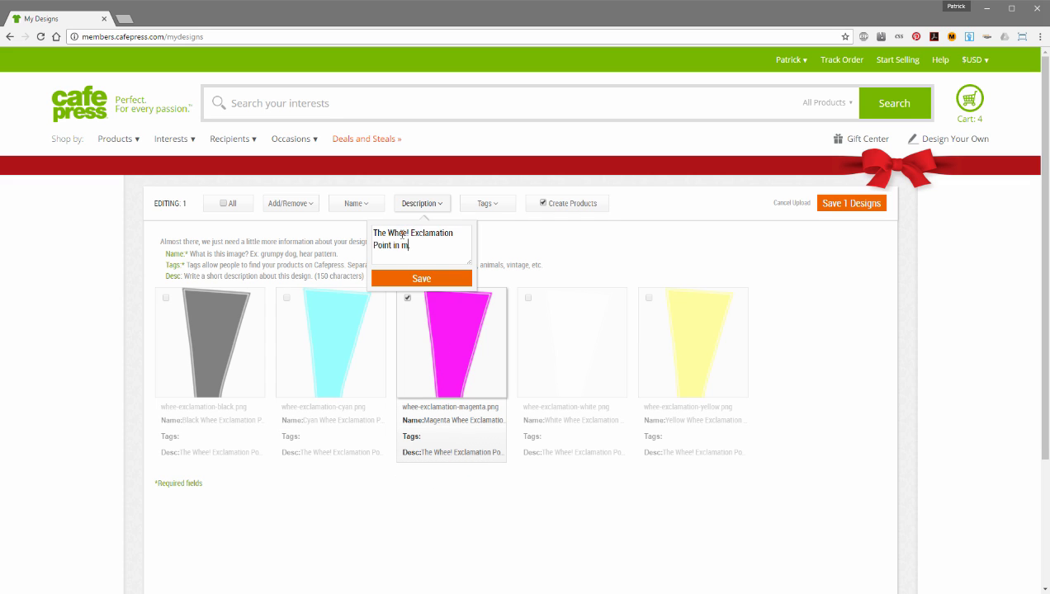
type("agenta")
key("Return")
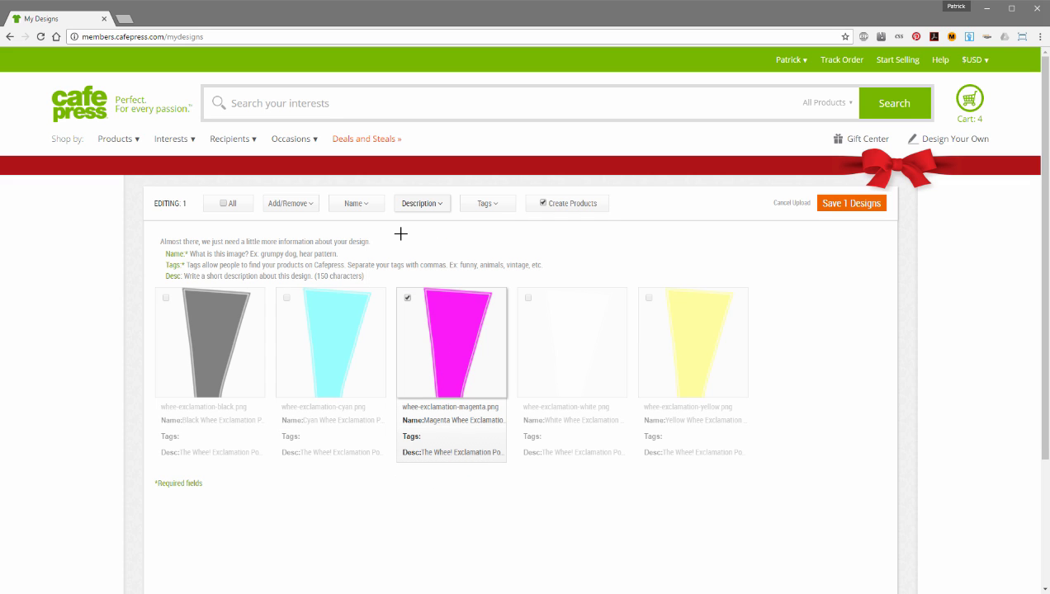
Change the white design's description to "The Whee! Exclamation Point in white.".
left_click(586, 456)
double_click(409, 245)
type("white")
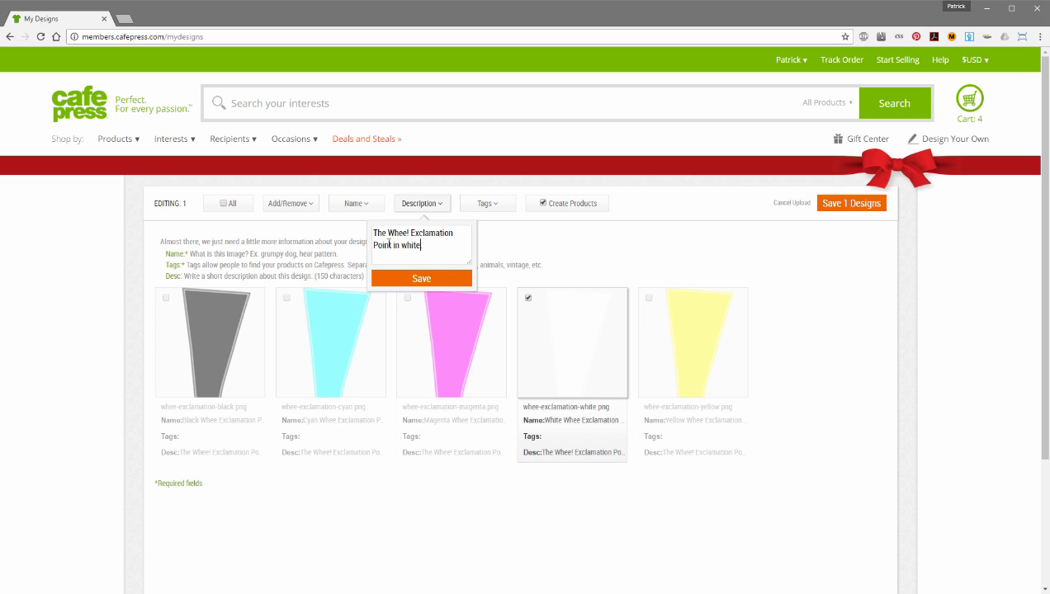
key("Return")
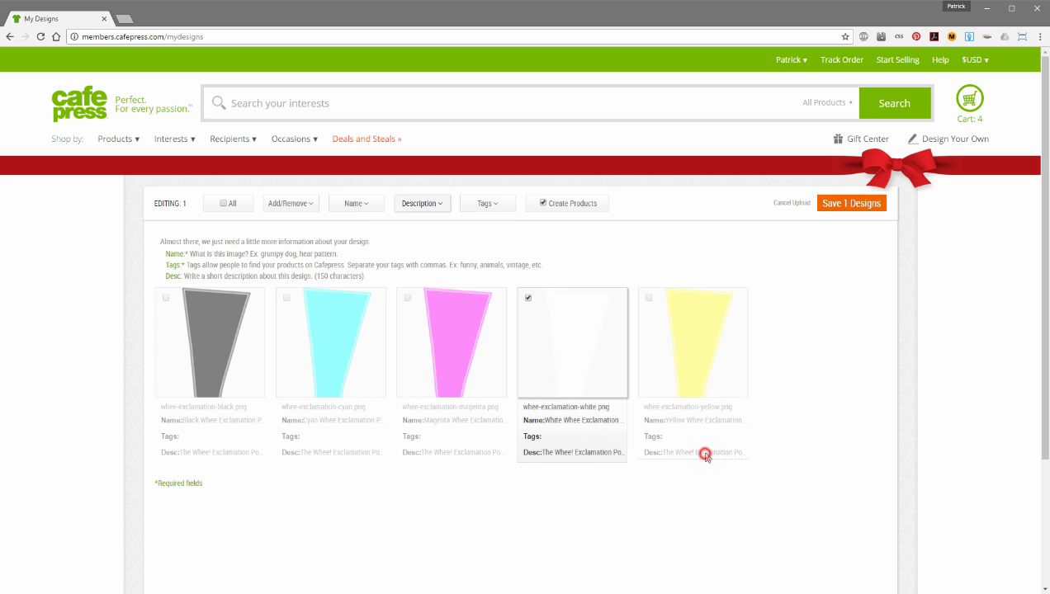
Change the yellow design's description to "The Whee! Exclamation Point in yellow.".
left_click(703, 453)
double_click(403, 245)
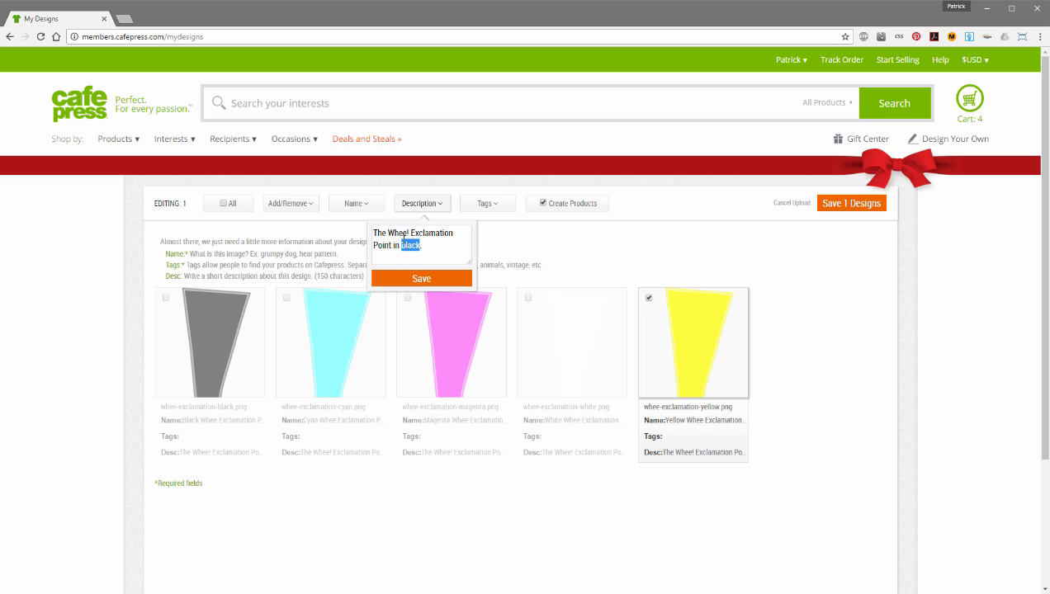
type("yellow")
key("Return")
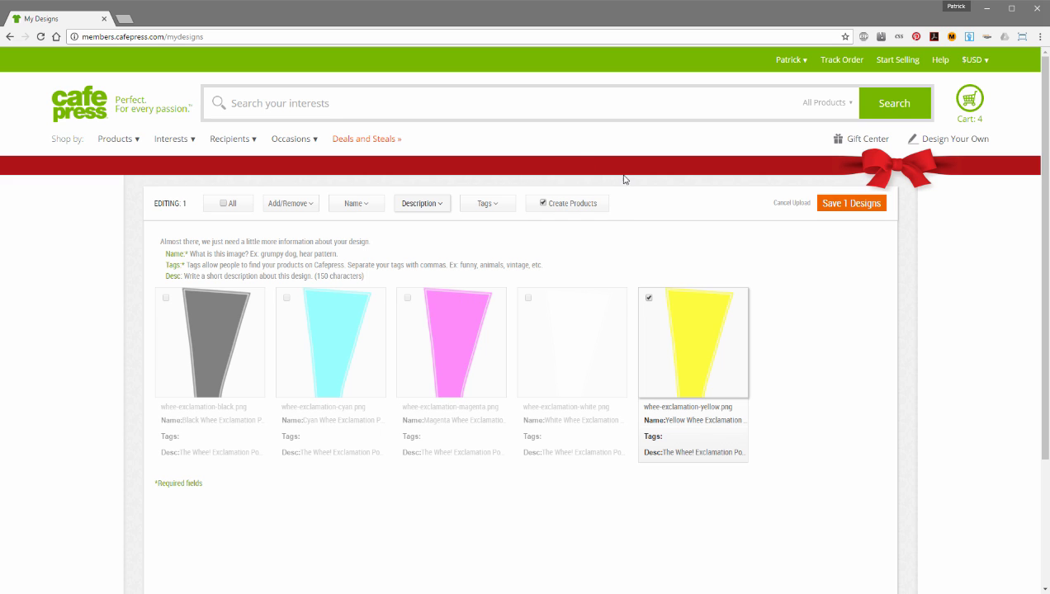
Tag all five designs with "1wg,wheegeek,whee geek,wheedesign,whee design,exclamation,exclamation point,bold,punctuation".
left_click(222, 203)
left_click(487, 204)
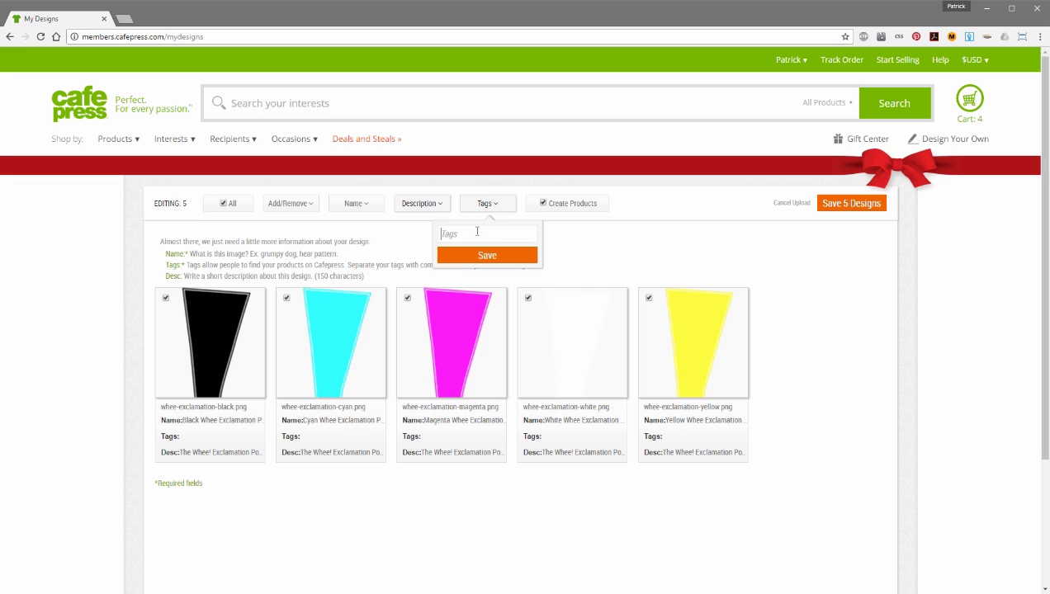
left_click(472, 229)
type("1wg,wheegeek,whe")
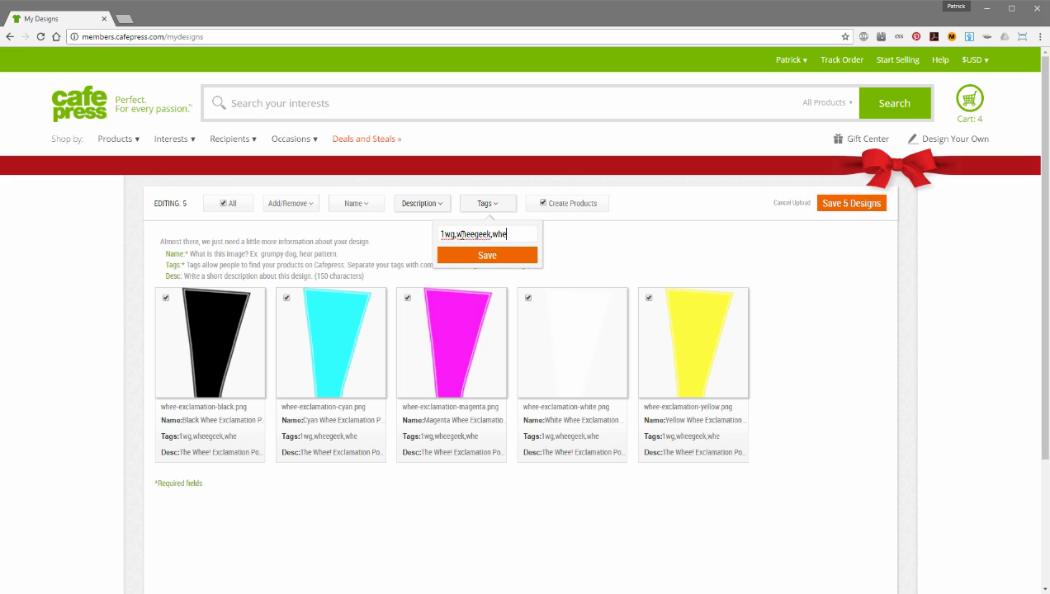
type("e geek,wh")
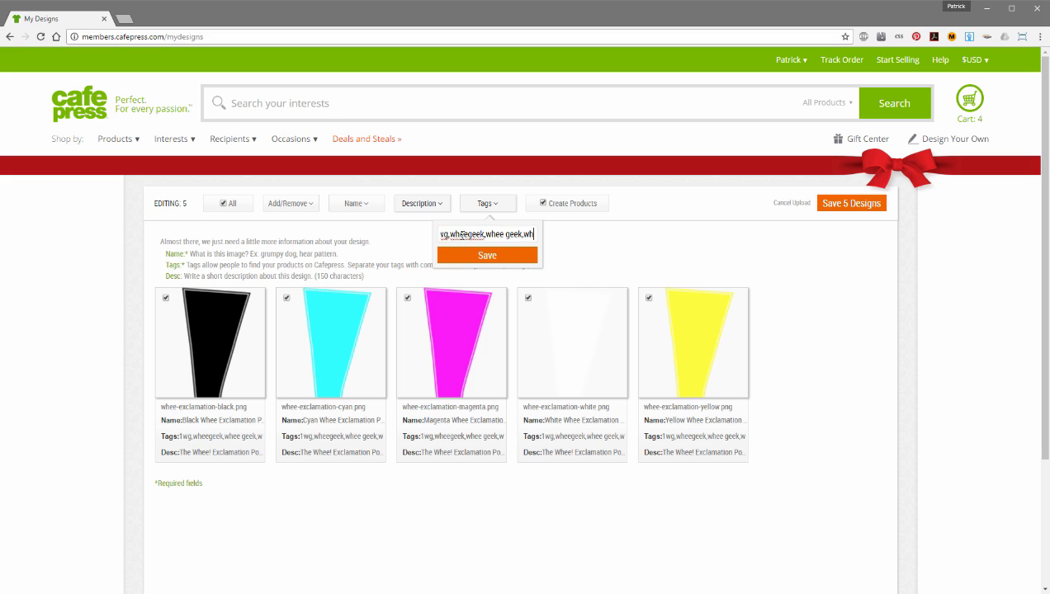
type("eedesign,whee")
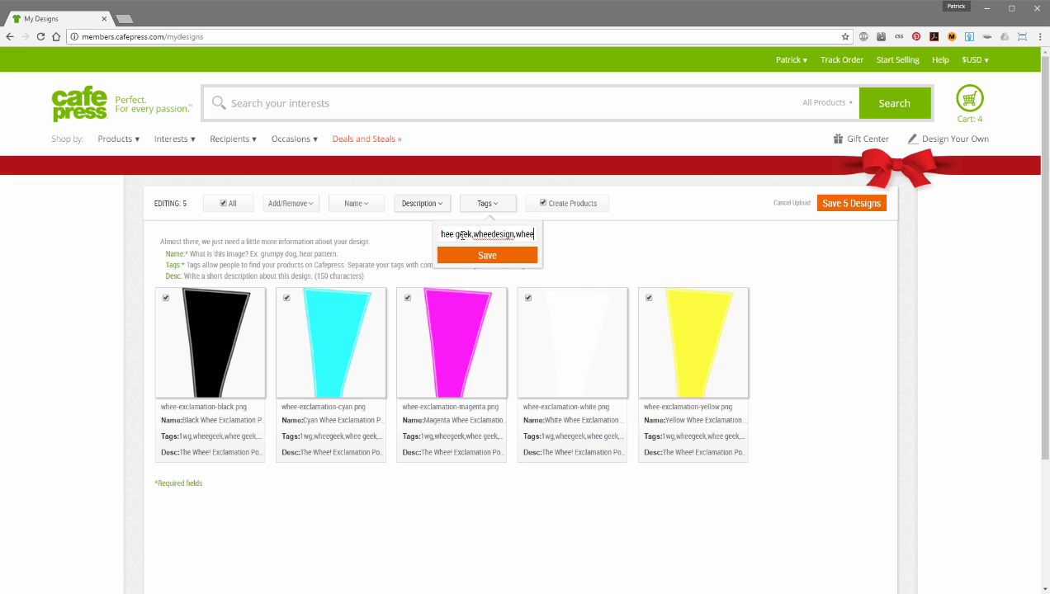
type(" design,e")
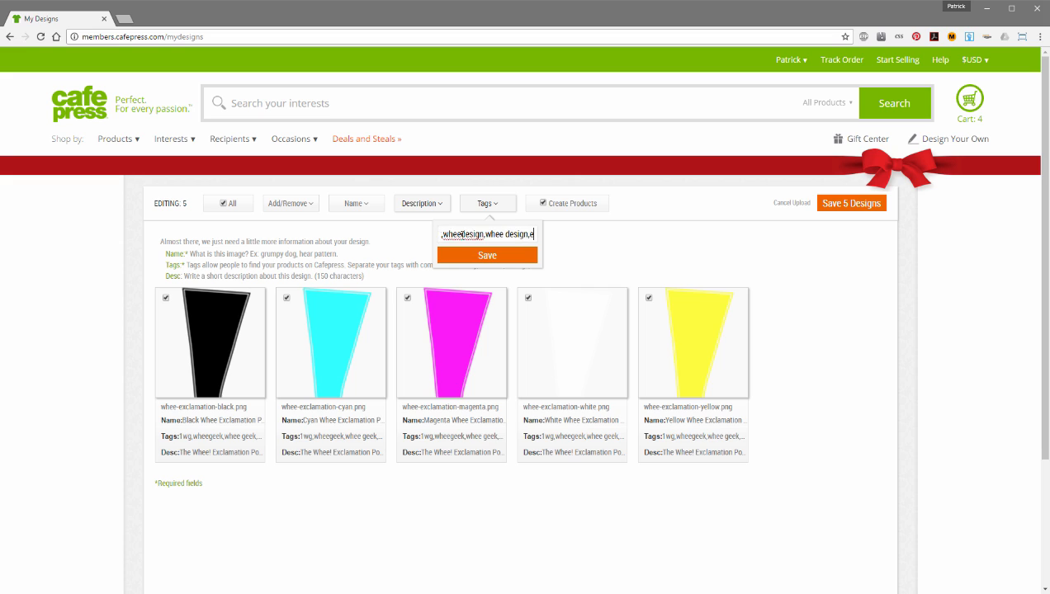
type("xclamation")
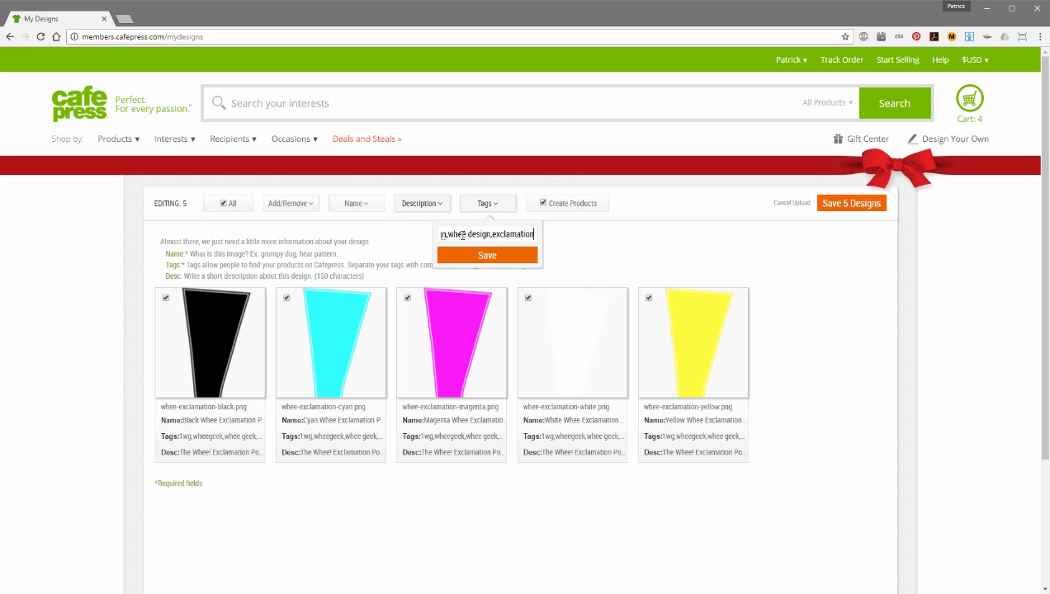
type(",exclamation point,bold,punctuation")
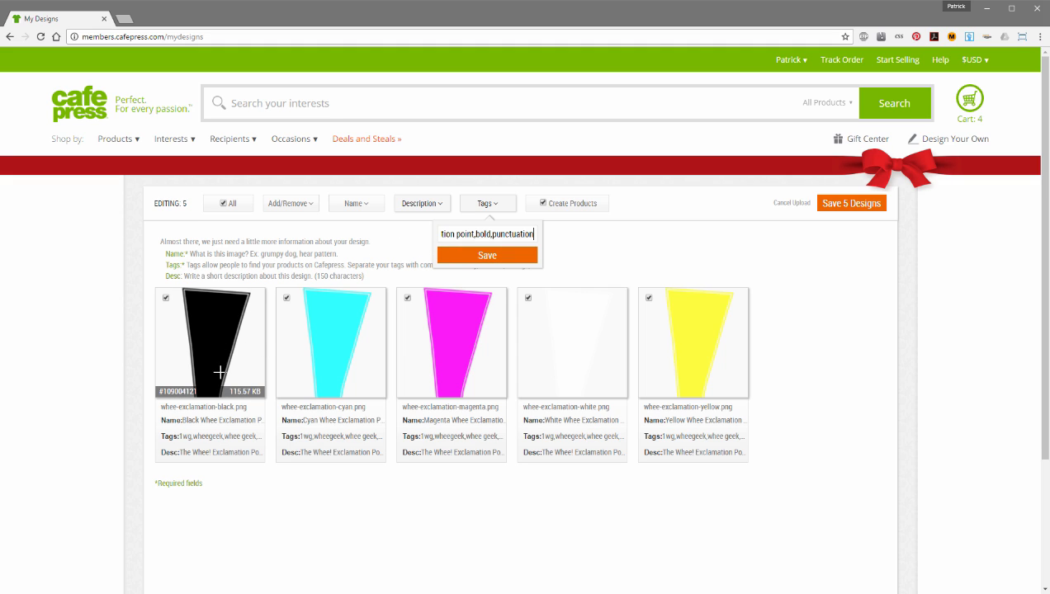
left_click(496, 257)
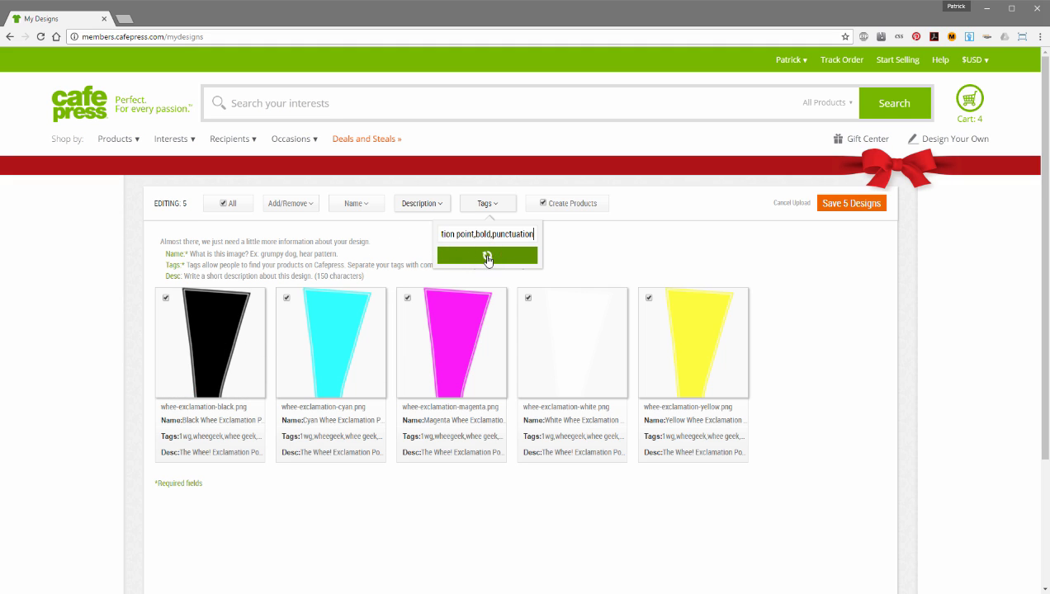
Append the tag "black" to the existing tags of the black exclamation point design.
left_click(212, 437)
type(",black")
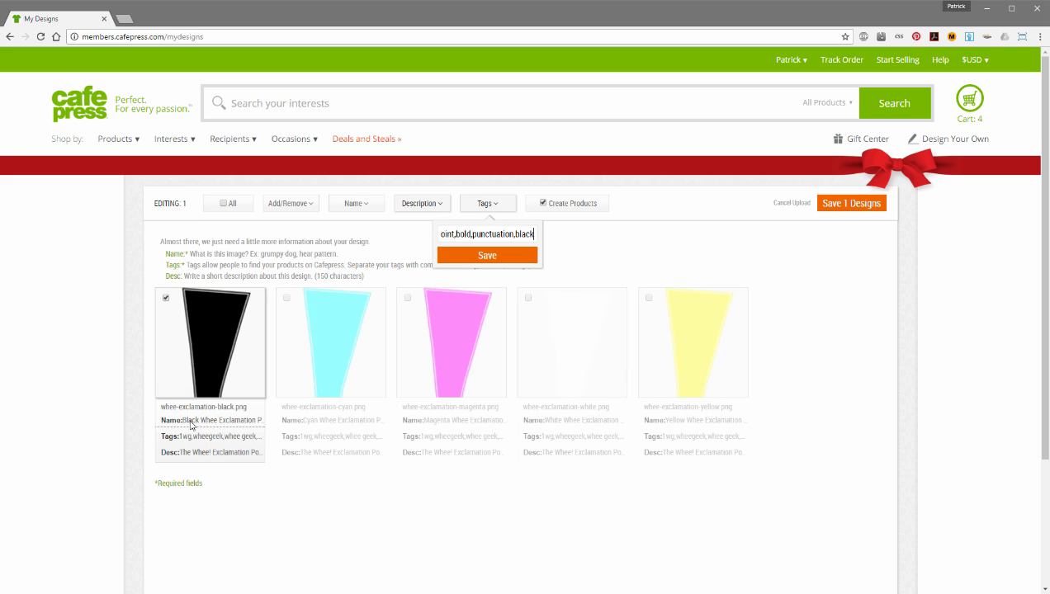
key("Return")
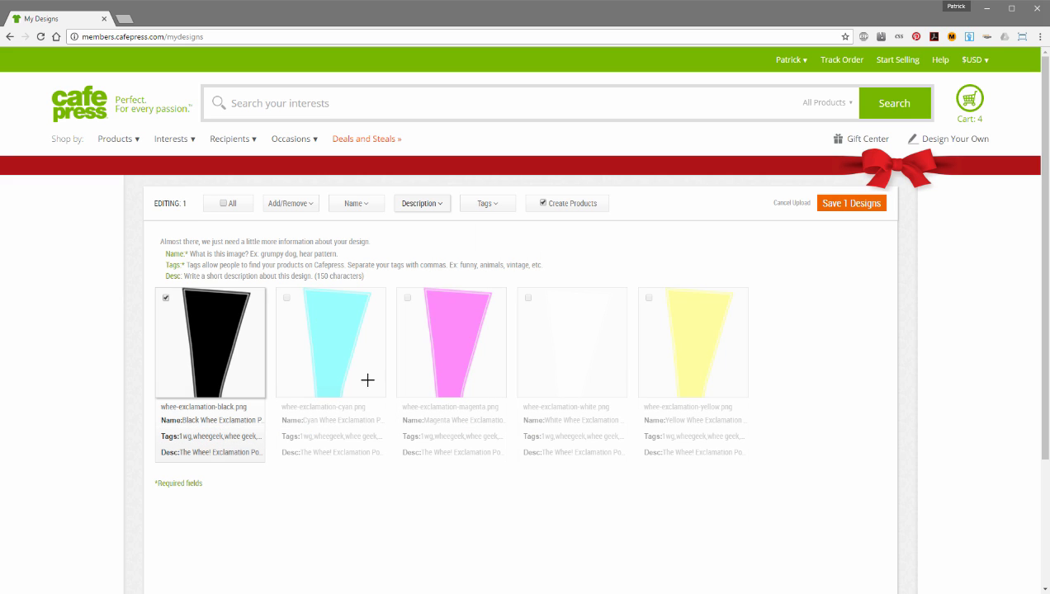
Append the tag "cyan" to the existing tags of the cyan exclamation point design.
left_click(359, 443)
type(",")
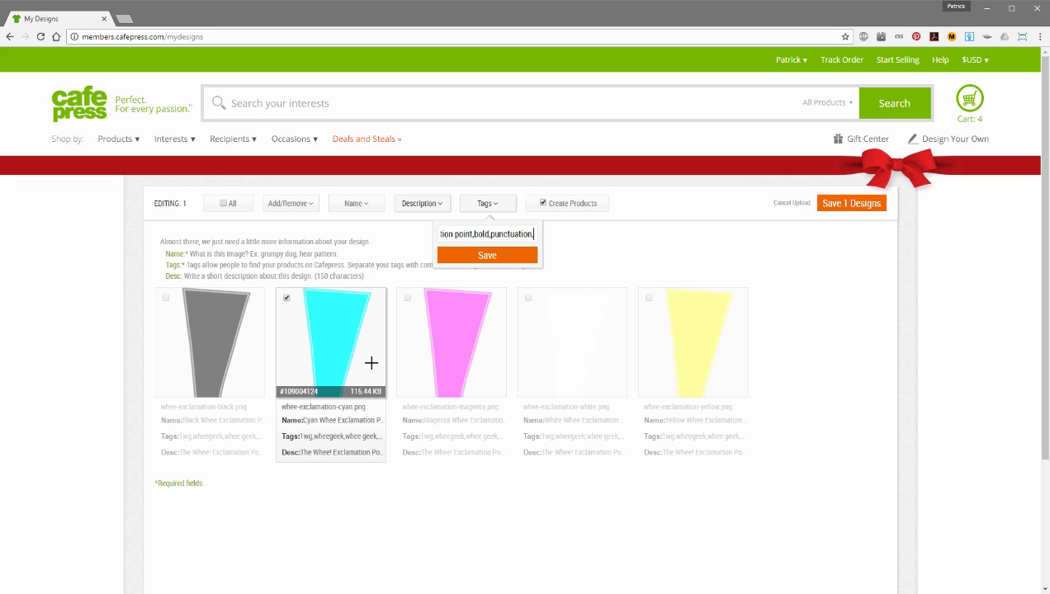
type("cyan")
key("Return")
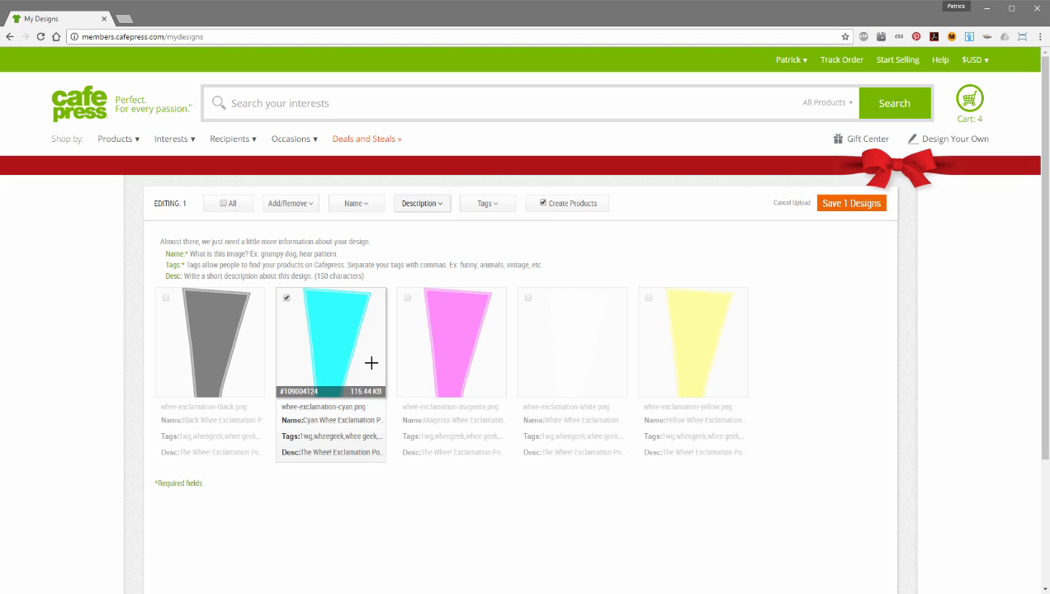
Append the tag "magenta" to the existing tags of the magenta exclamation point design.
left_click(477, 438)
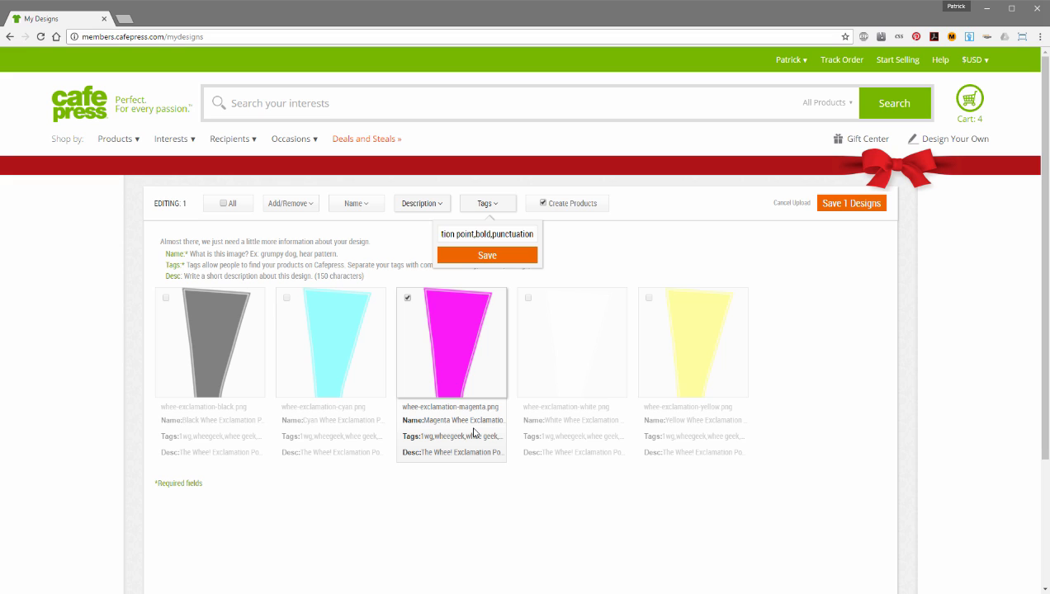
type(",magenta")
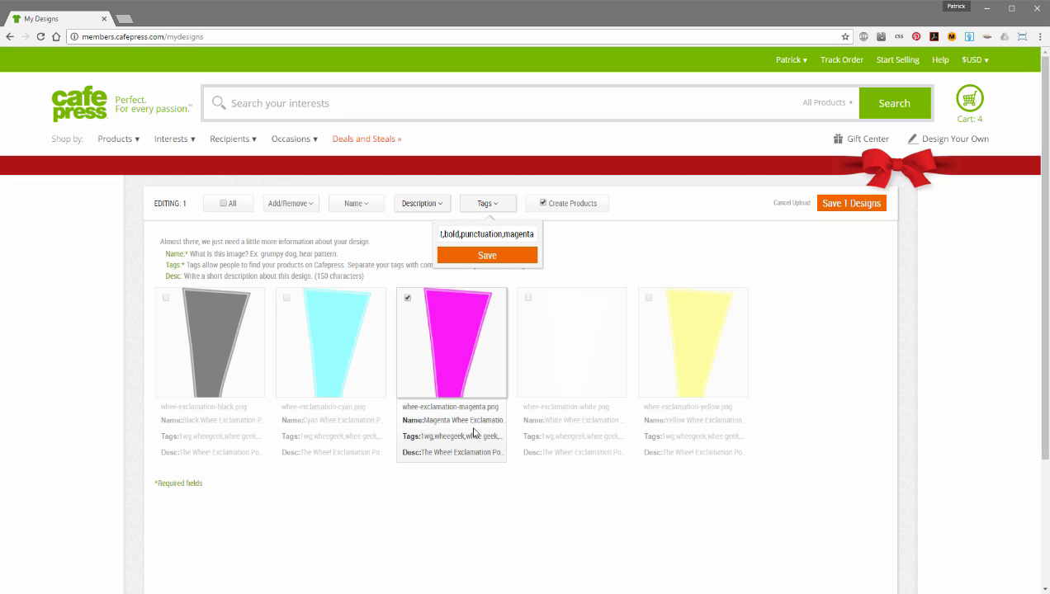
key("Return")
Append the tag "white" to the existing tags of the white exclamation point design.
left_click(571, 441)
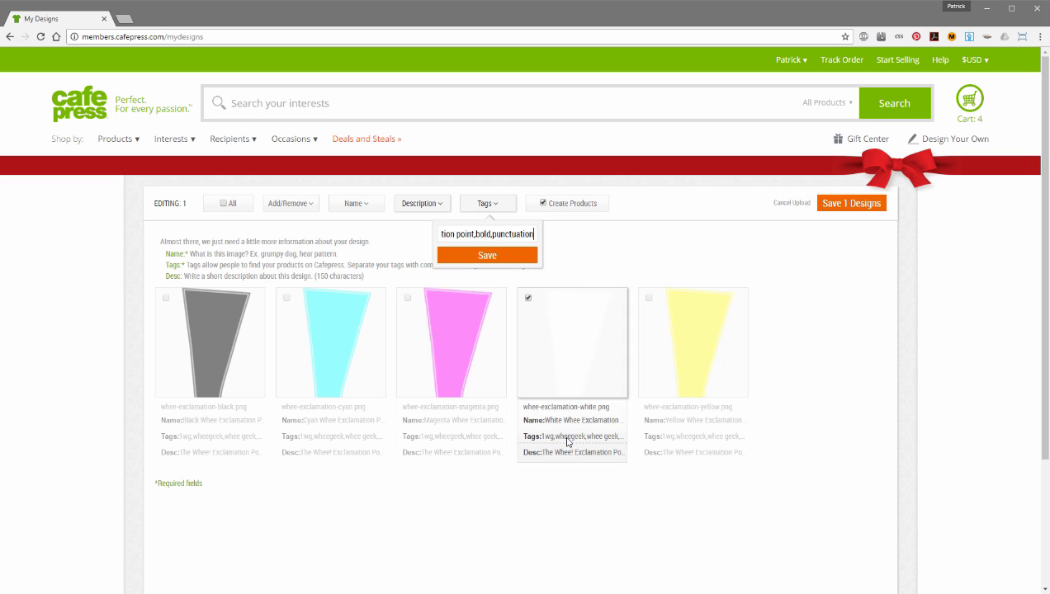
type(",white")
key("Return")
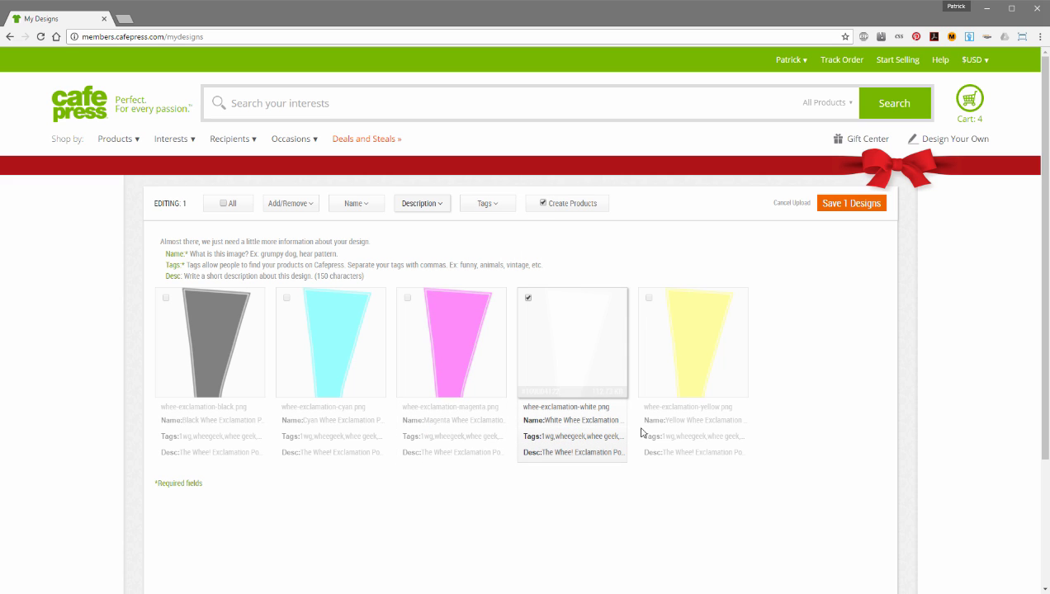
Append the tag "yellow" to the existing tags of the yellow exclamation point design.
left_click(683, 439)
type(",yellow")
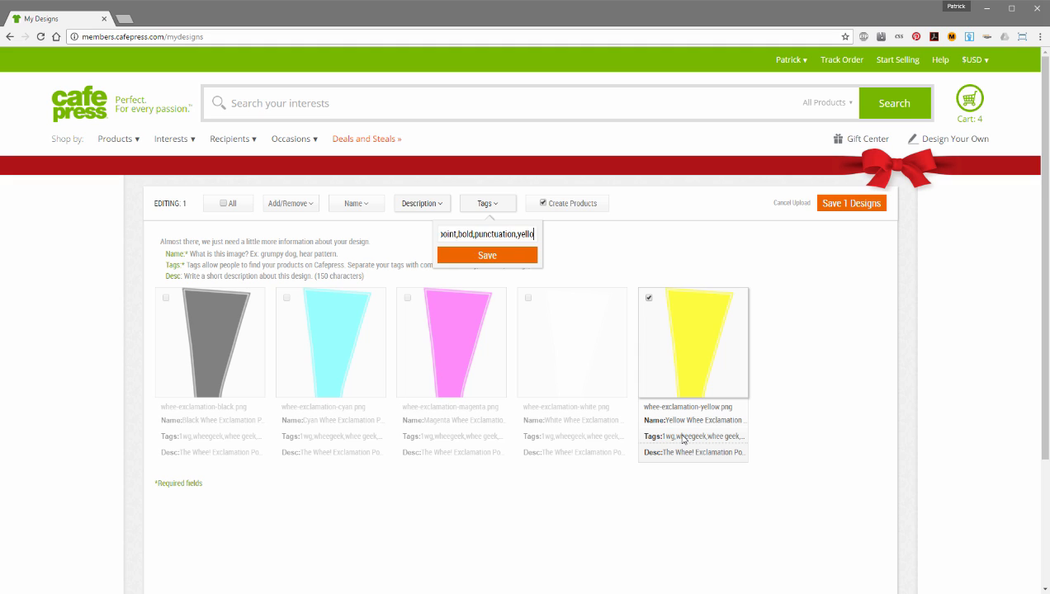
key("Return")
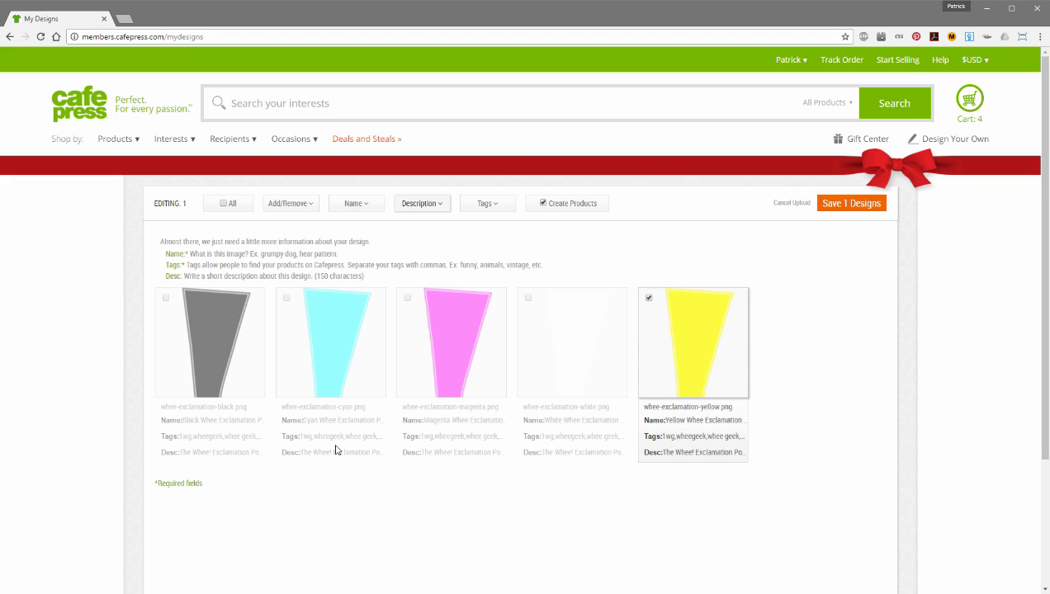
Select all five designs, turn off automatic product creation, and save them.
left_click(223, 204)
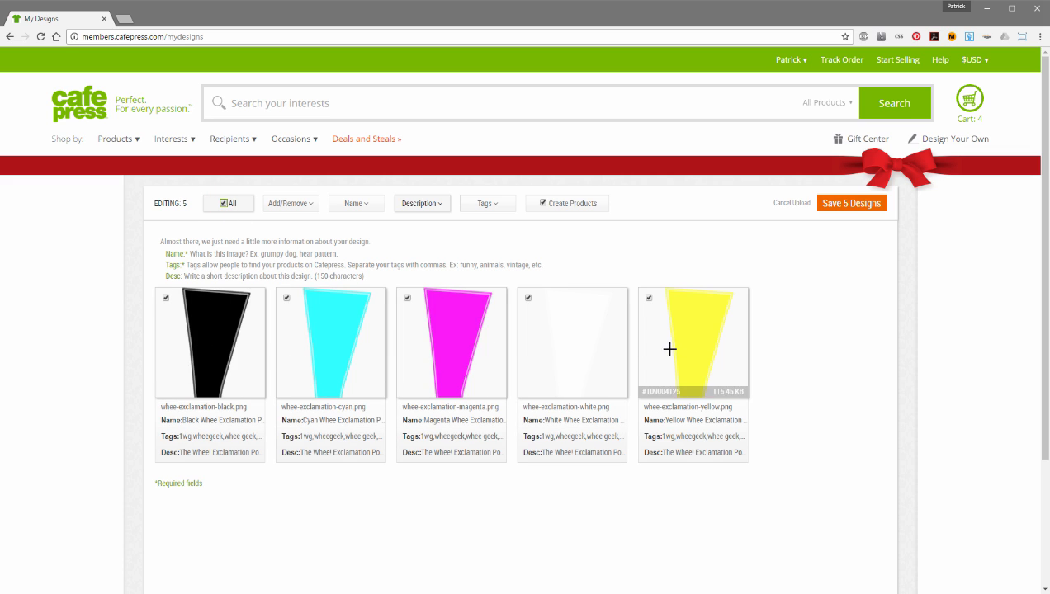
left_click(650, 299)
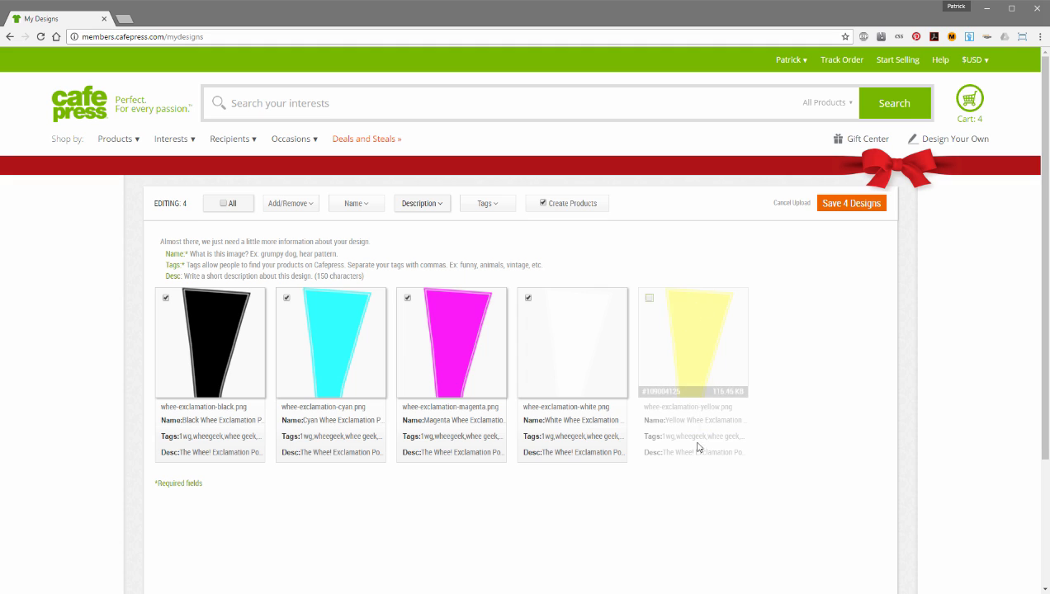
left_click(650, 298)
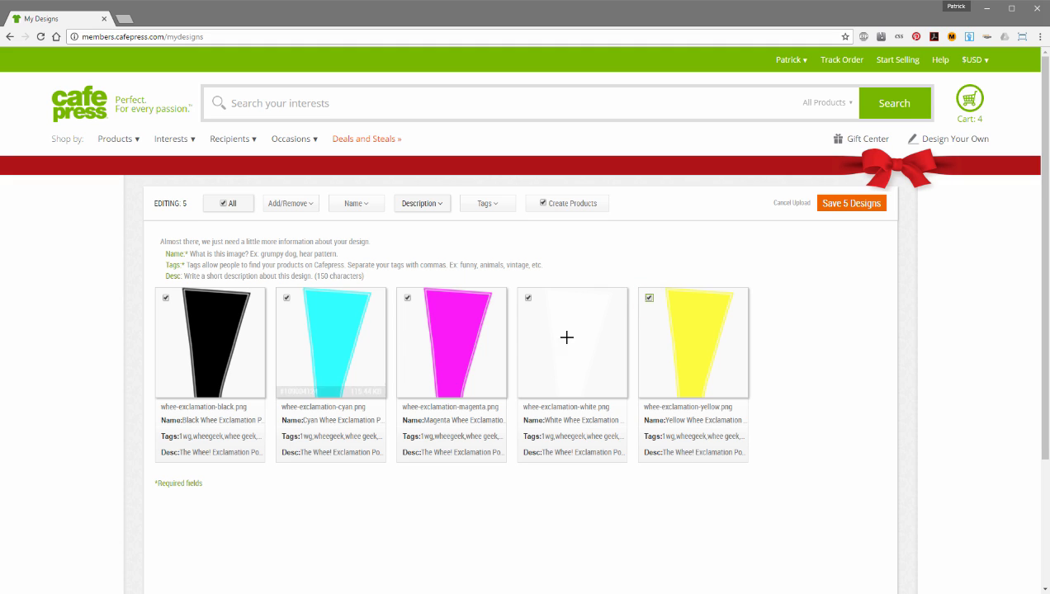
left_click(542, 203)
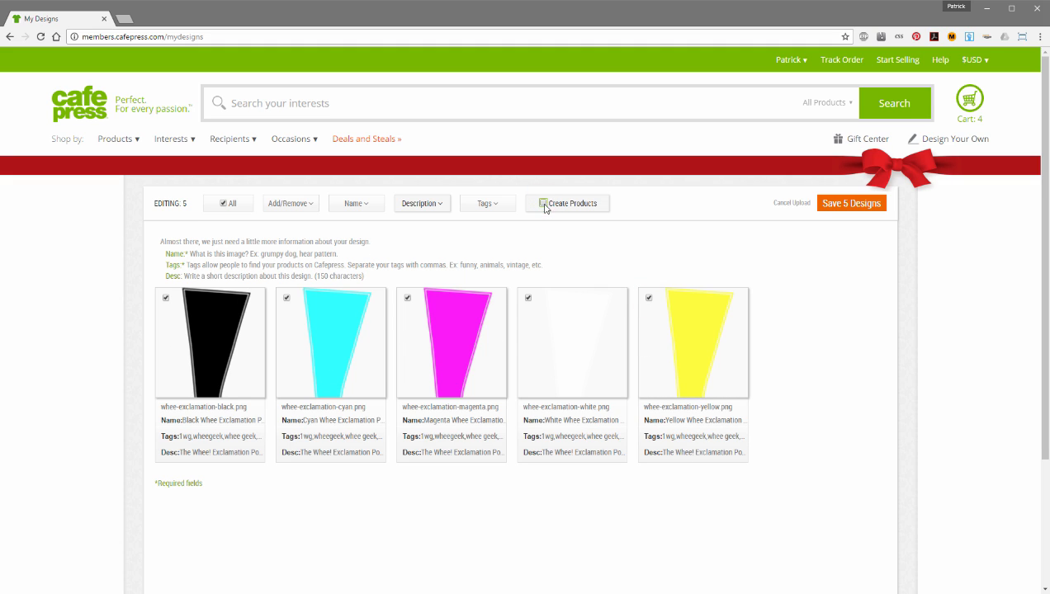
left_click(855, 209)
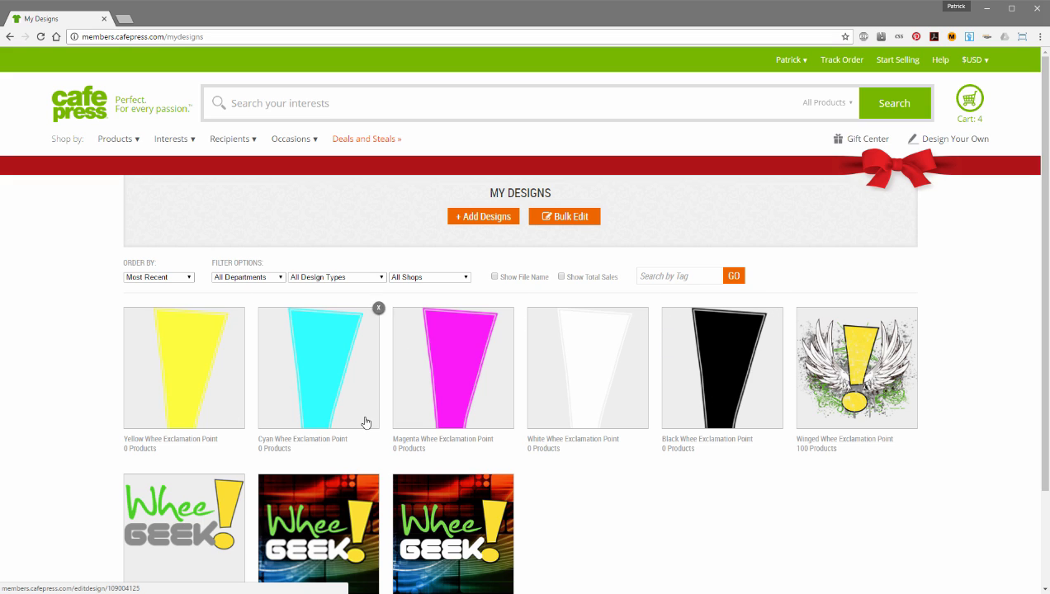
Create the light and dark Women's Plus Size Scoop Neck shirts, products 183 and 184, from the Black Whee Exclamation Point design.
left_click(716, 369)
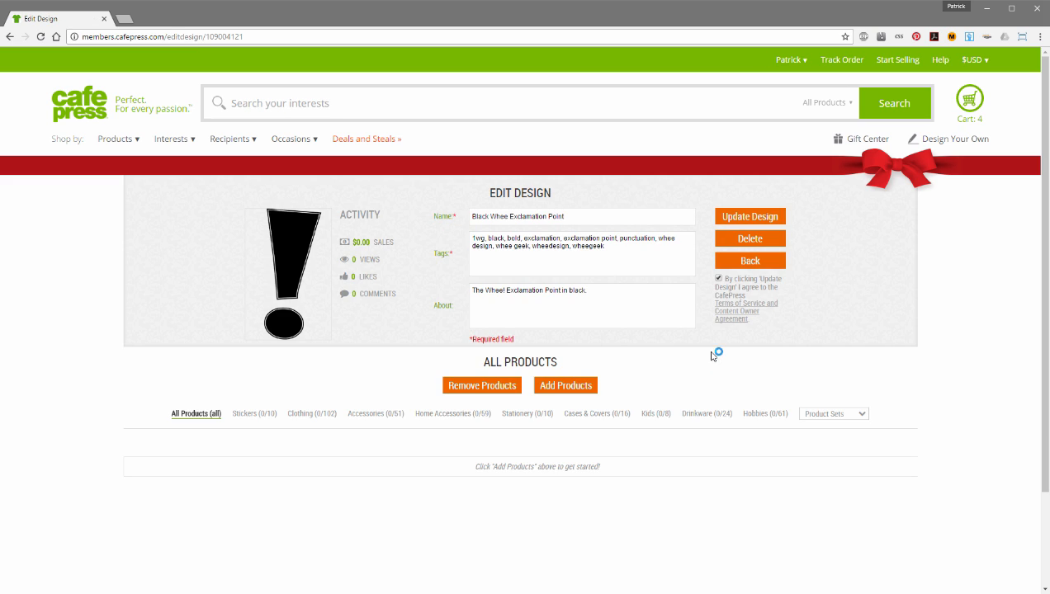
left_click(302, 417)
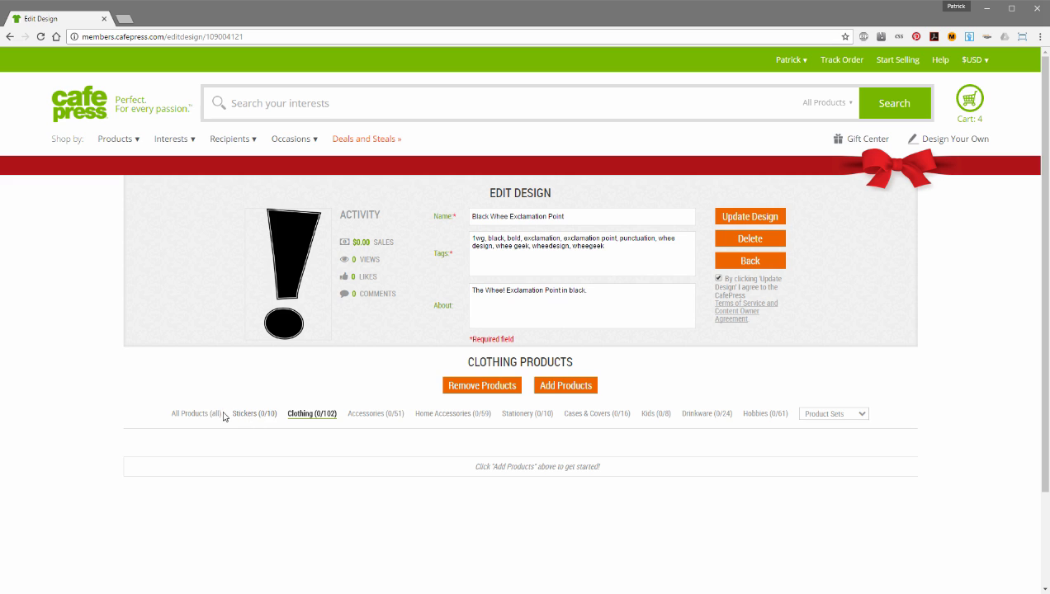
left_click(555, 387)
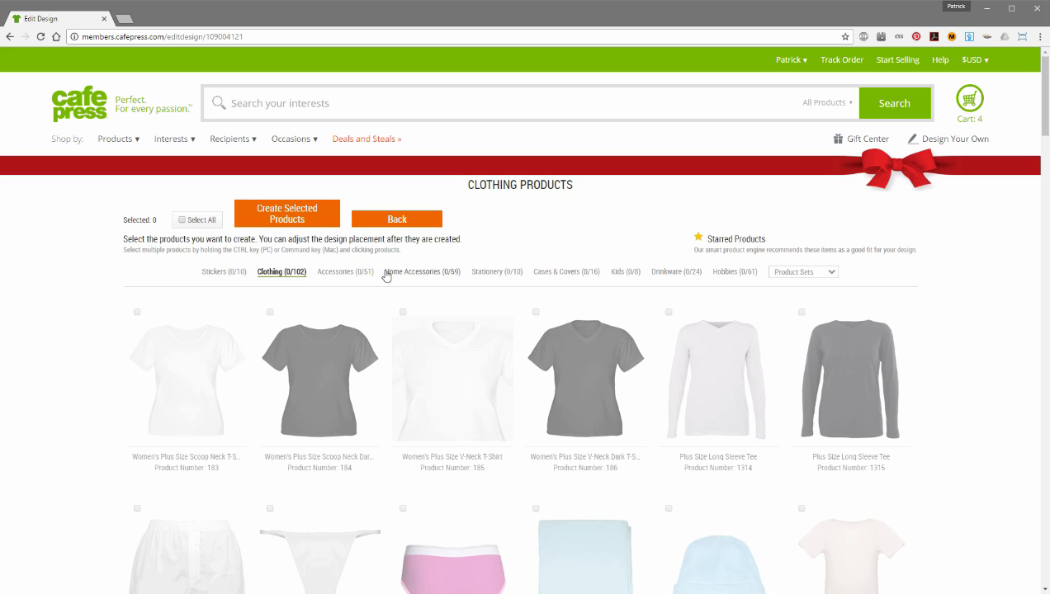
left_click(137, 313)
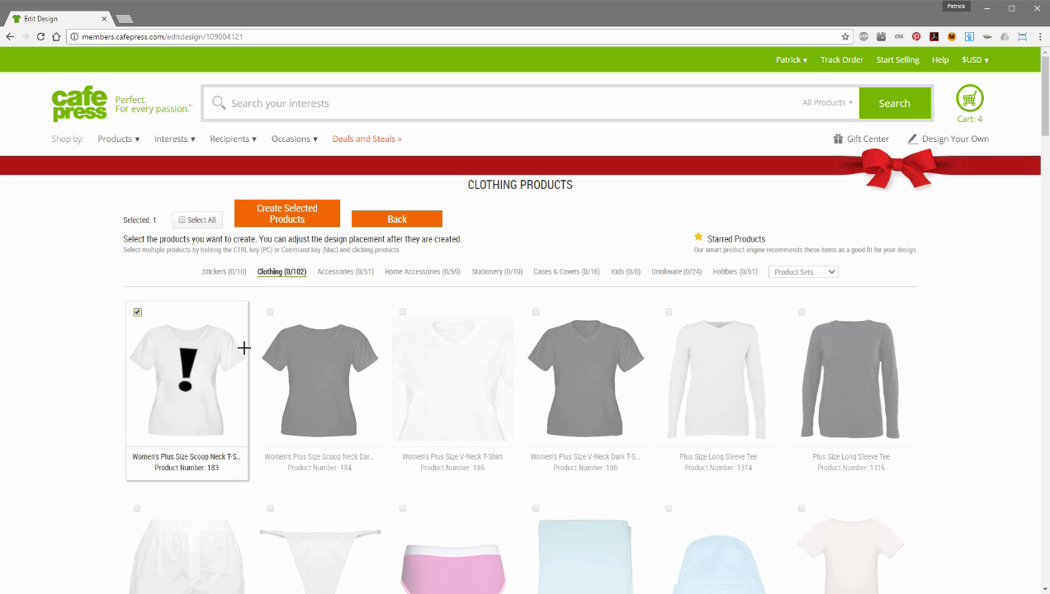
left_click(269, 312)
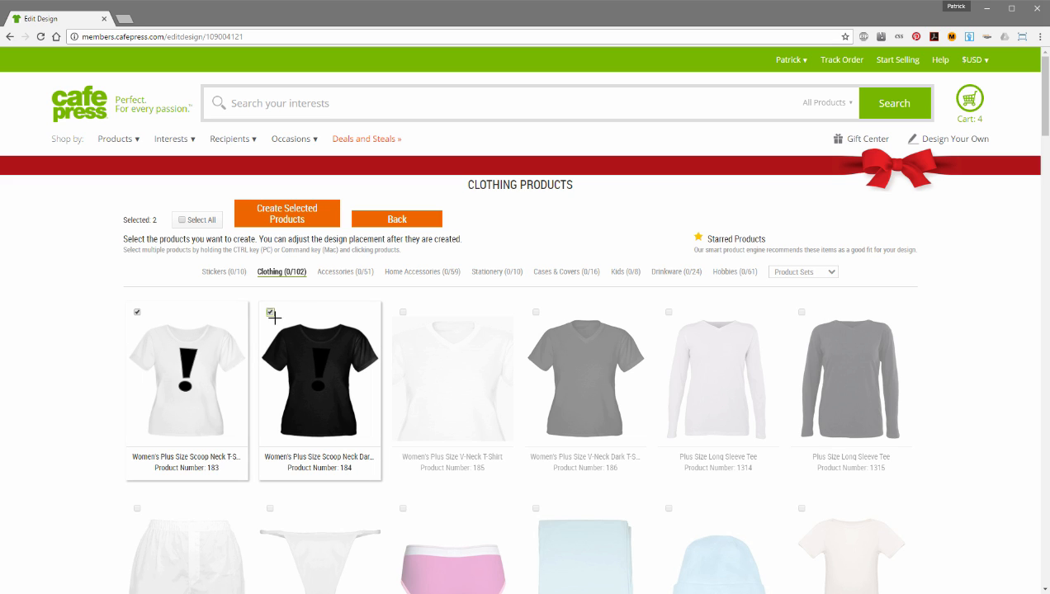
left_click(288, 216)
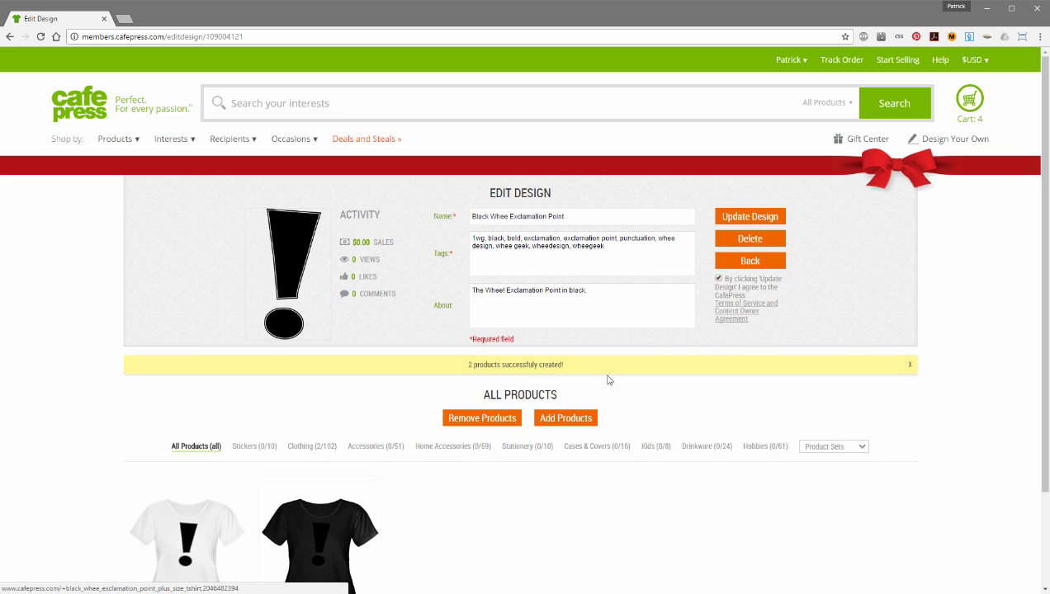
Open the White Whee Exclamation Point design from the design list and start adding clothing products to it.
left_click(759, 261)
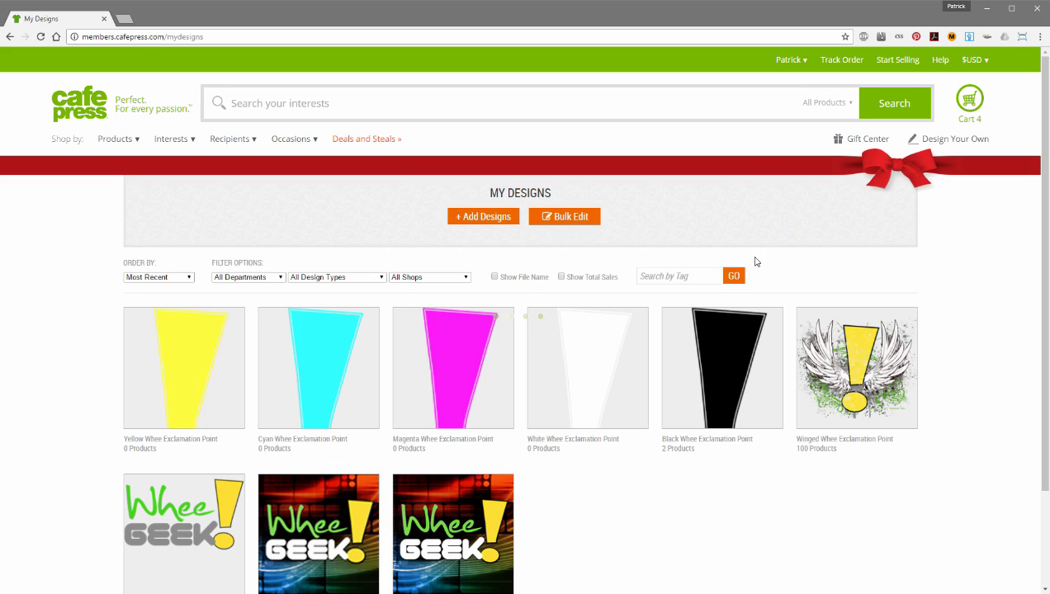
left_click(581, 376)
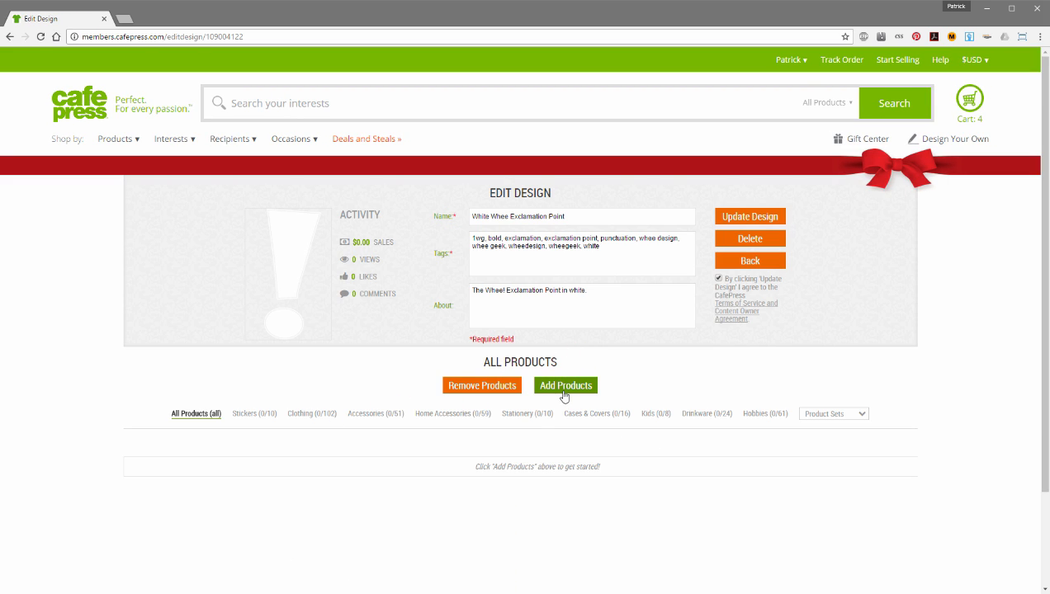
left_click(562, 389)
left_click(279, 271)
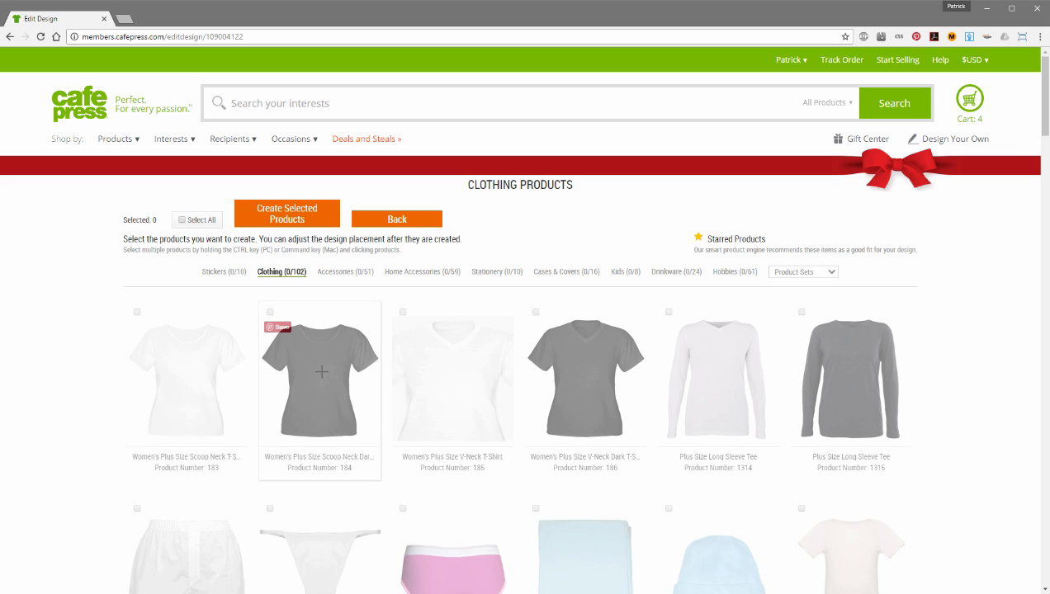
Select the dark and light Women's Plus Size Scoop Neck shirts, products 184 and 183, and the Baby Blanket, product 363.
left_click(312, 376)
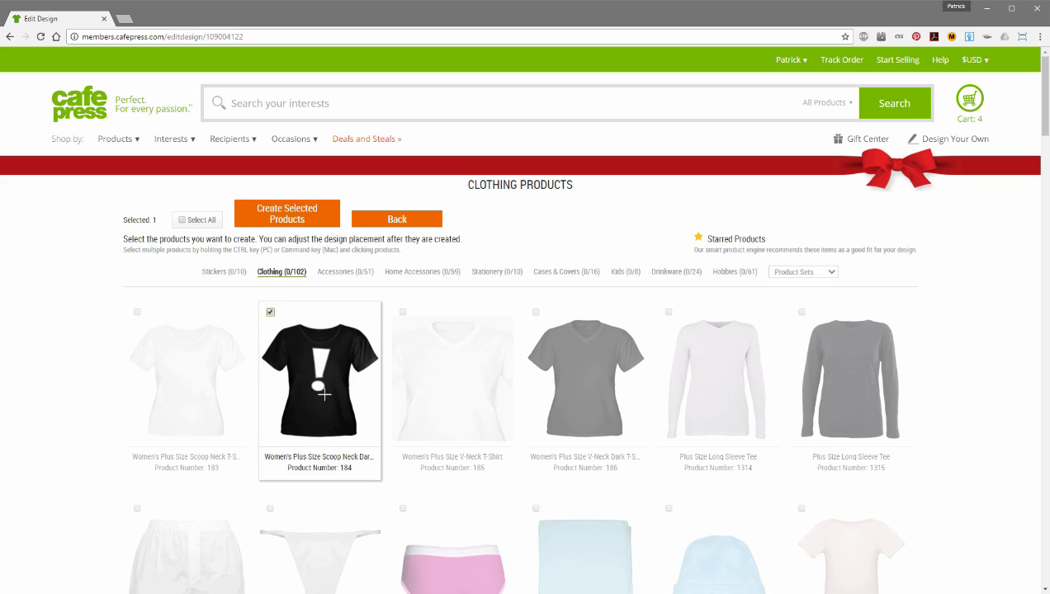
left_click(138, 313)
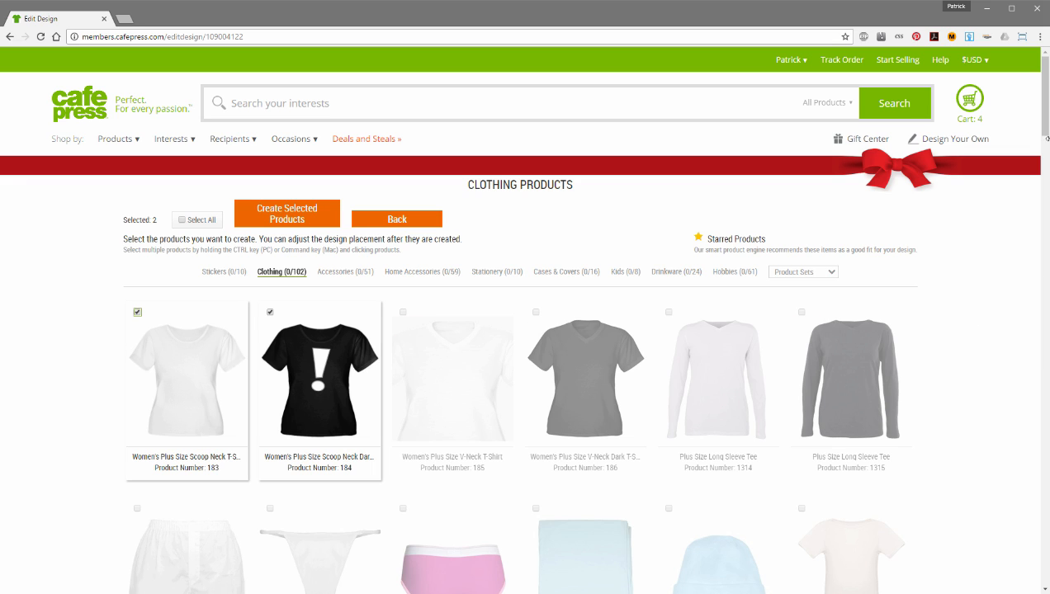
scroll(676, 366, "down", 1)
left_click(536, 437)
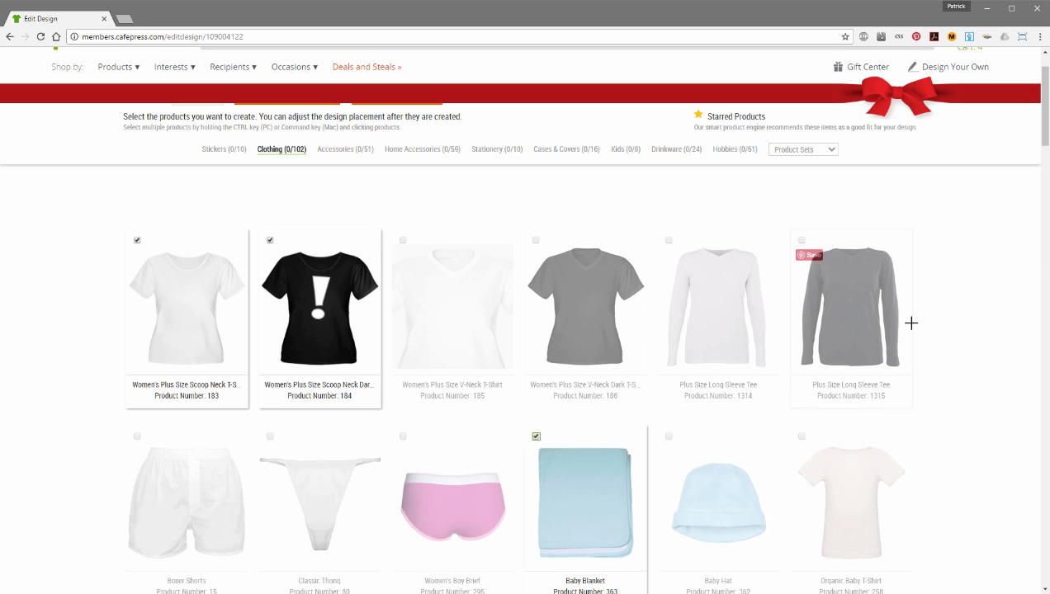
Add the pink and yellow Girl's Tees, products 1149 and 1148, to the product selection.
left_click_drag(1044, 136, 1027, 226)
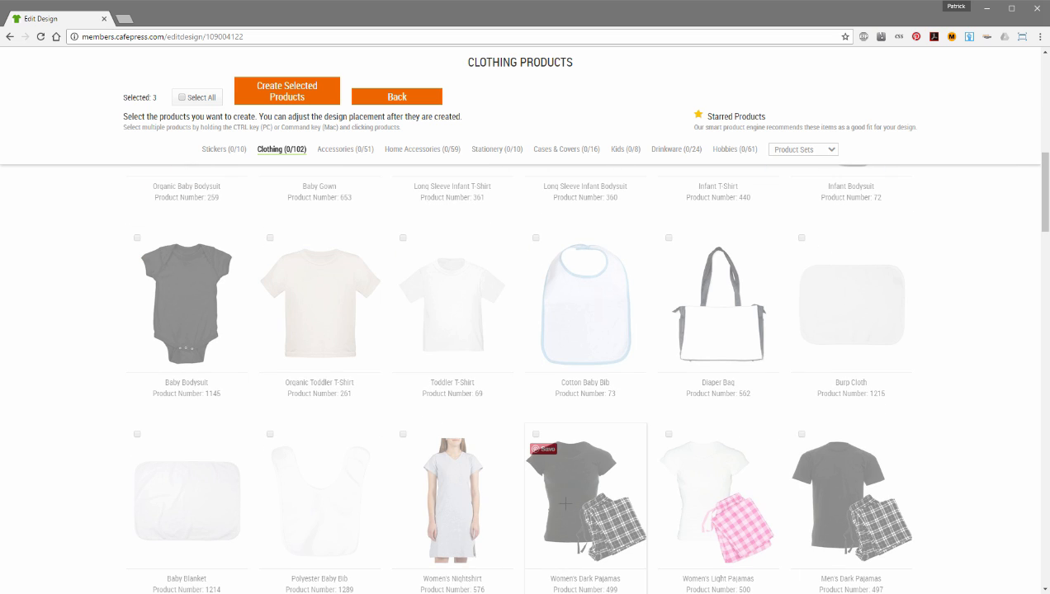
left_click_drag(1043, 216, 1038, 290)
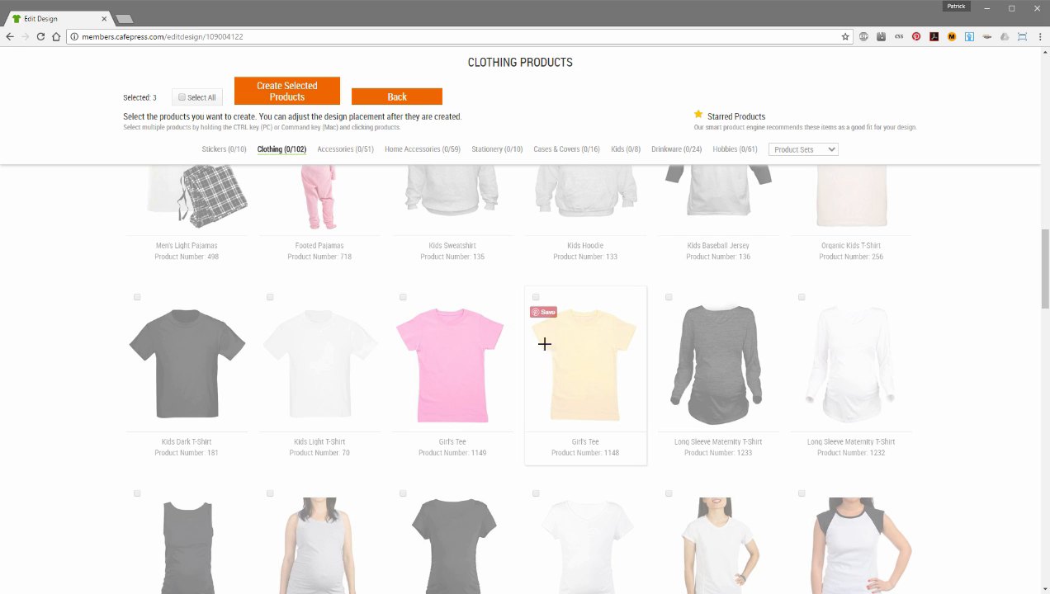
left_click(403, 298)
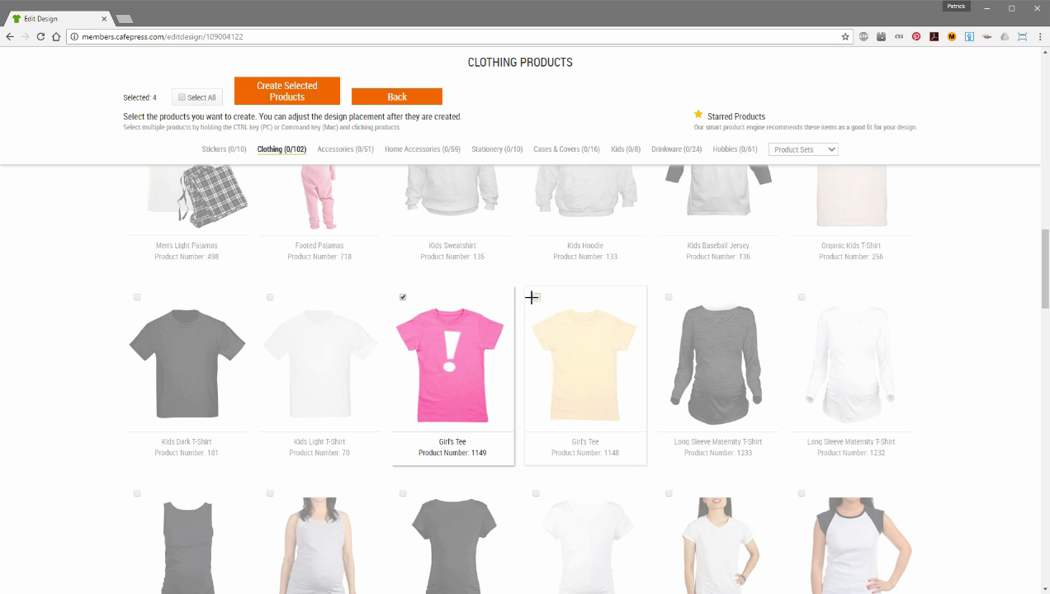
left_click(533, 297)
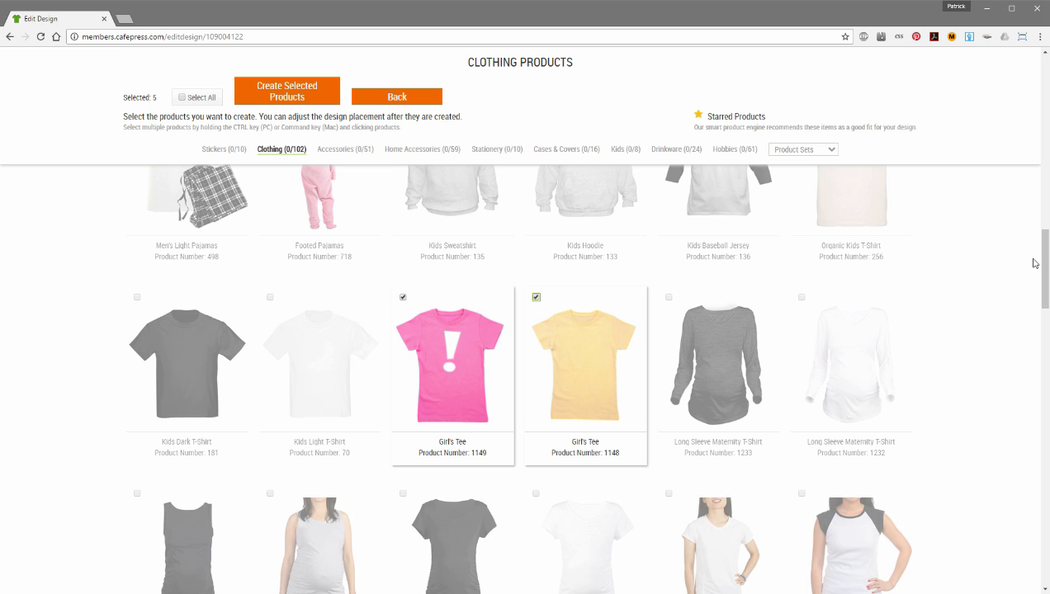
Add Junior Jersey T-Shirt (Dark) 579, pink Women's Hooded Sweatshirt 1305 and Organic Women's Fitted T-Shirt (Dark) 255 to the selection.
scroll(1032, 263, "down", 4)
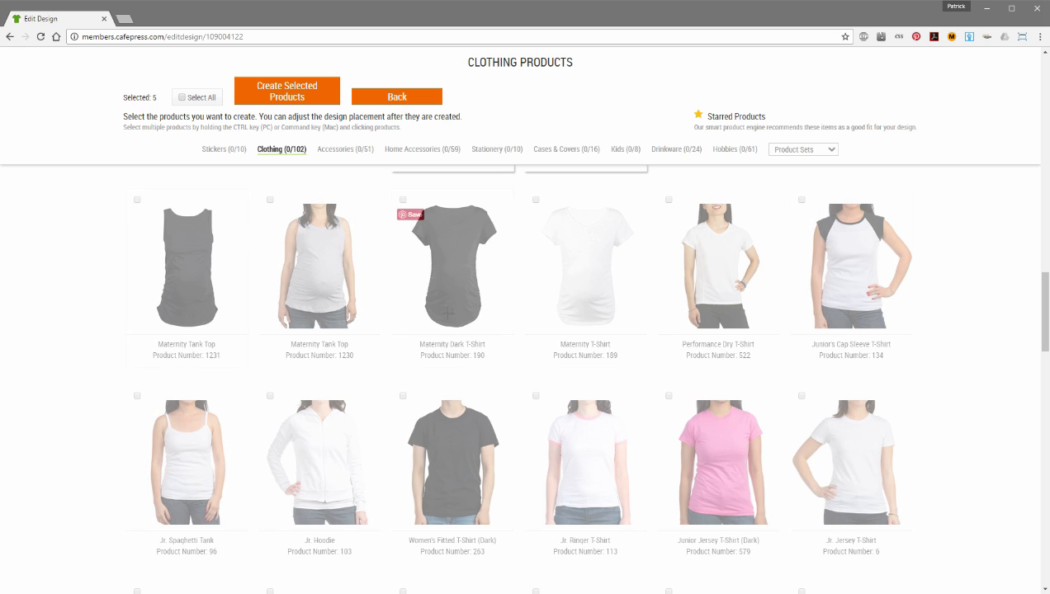
left_click(669, 397)
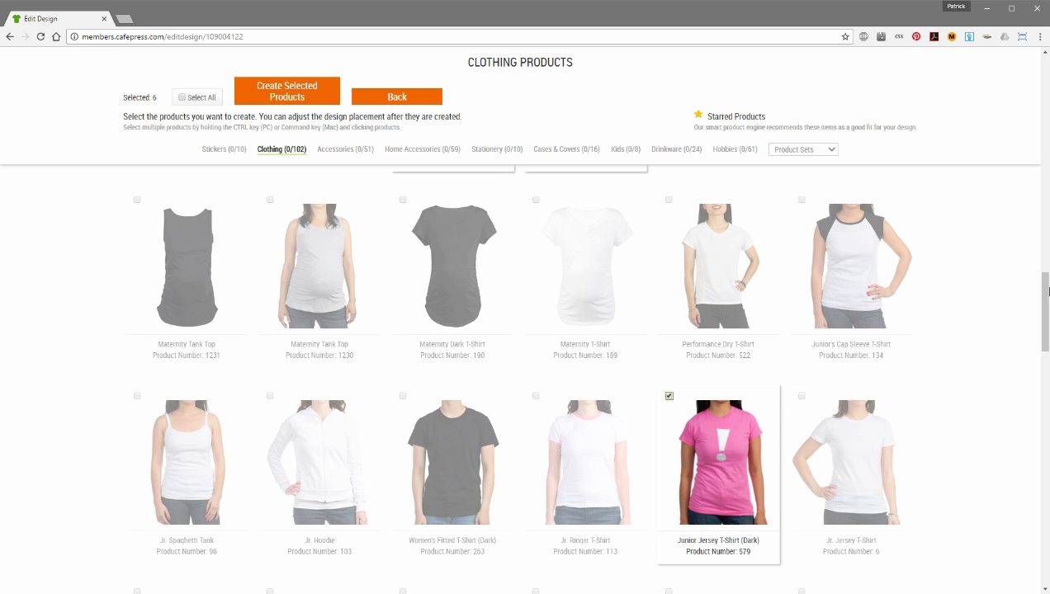
scroll(988, 317, "down", 2)
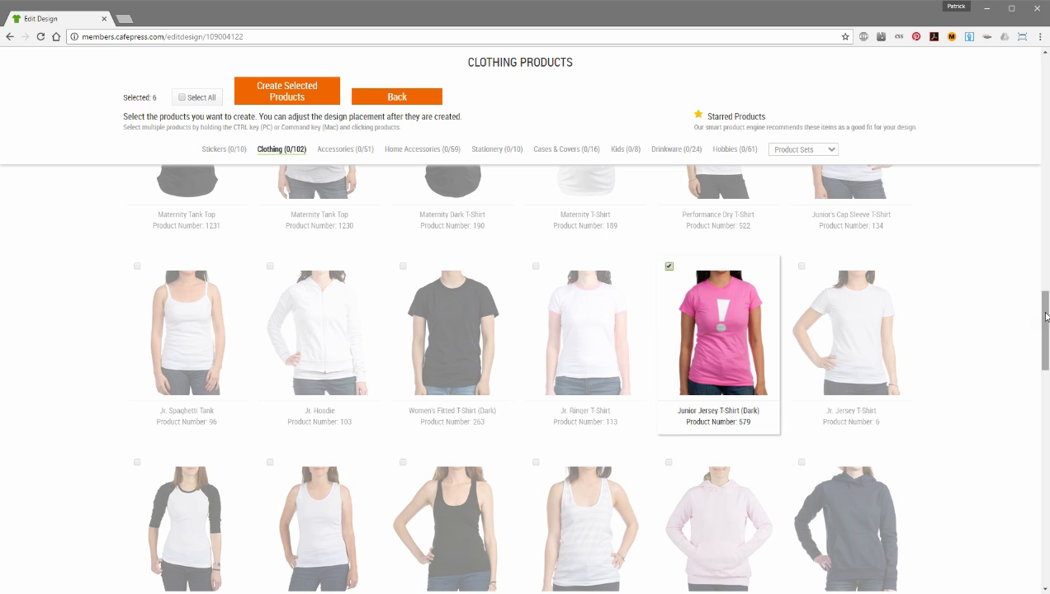
left_click_drag(1040, 315, 1038, 350)
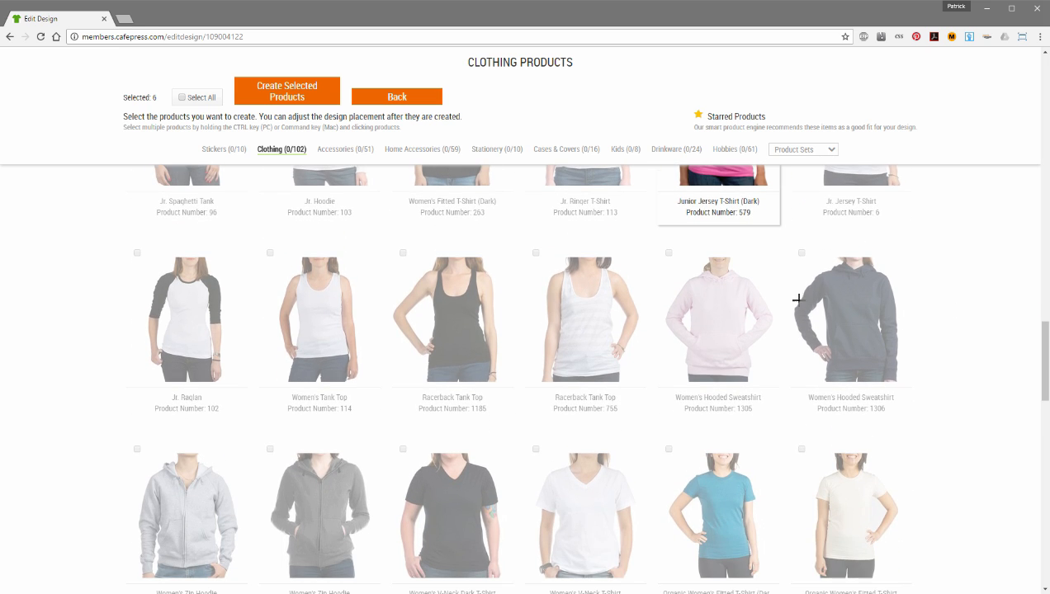
left_click(670, 253)
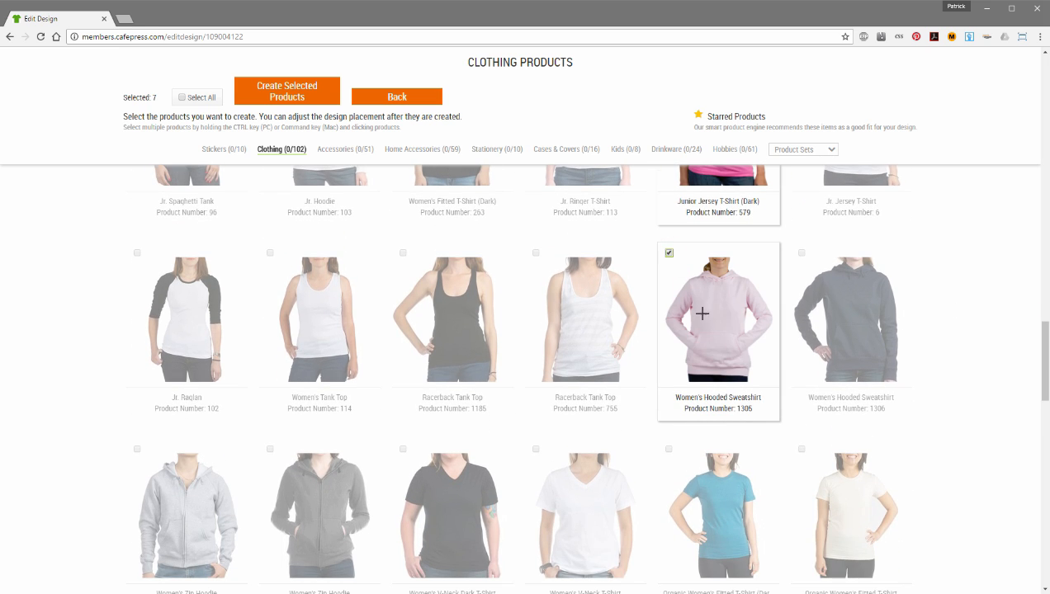
left_click(669, 449)
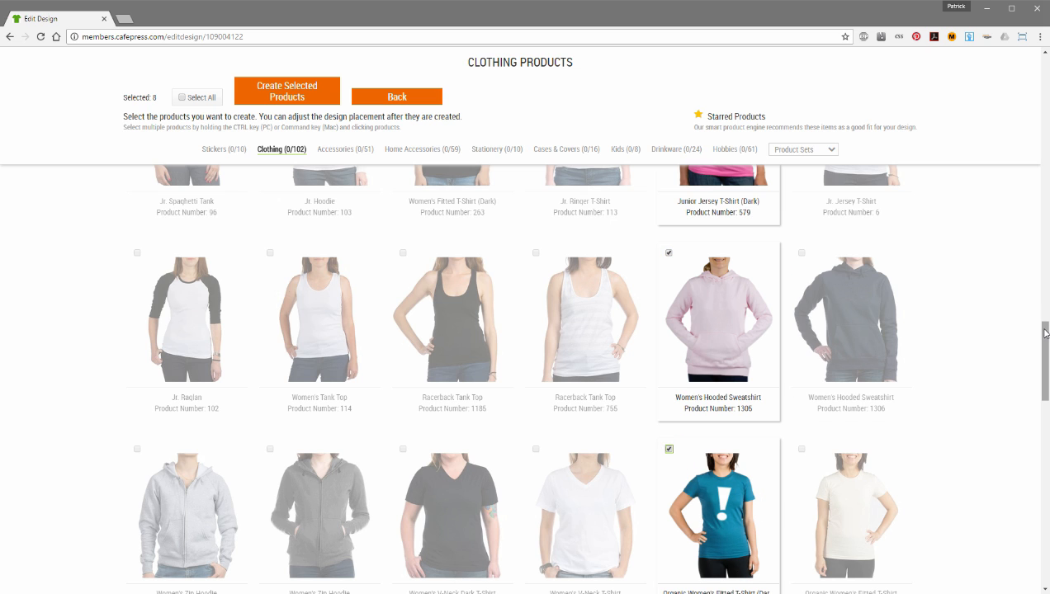
Try adding the Women's Light T-Shirt, product 109, to the selection, and deselect it again.
left_click_drag(1044, 331, 1043, 380)
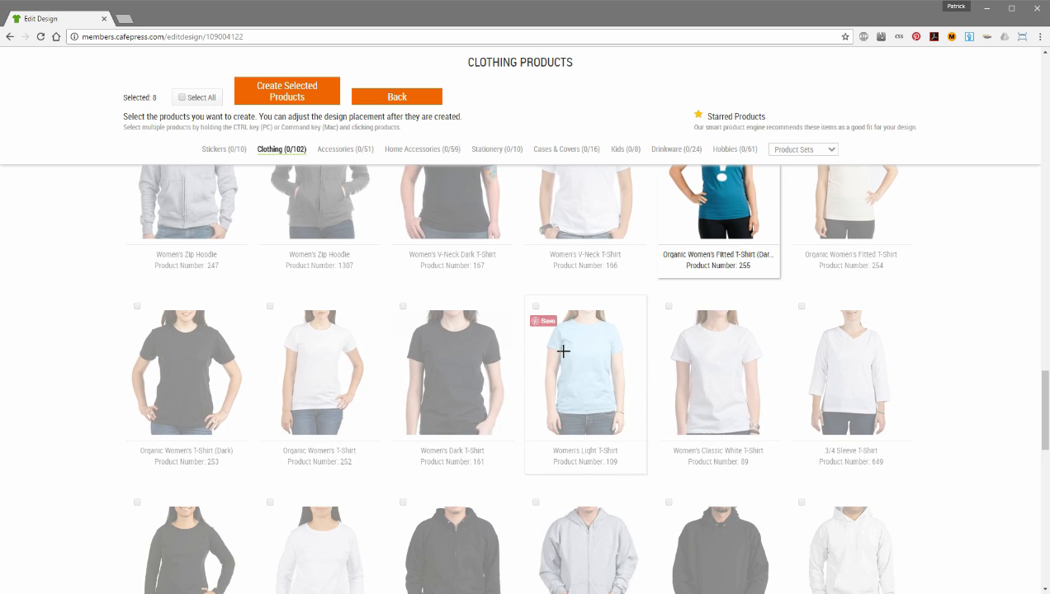
left_click(564, 372)
left_click(537, 307)
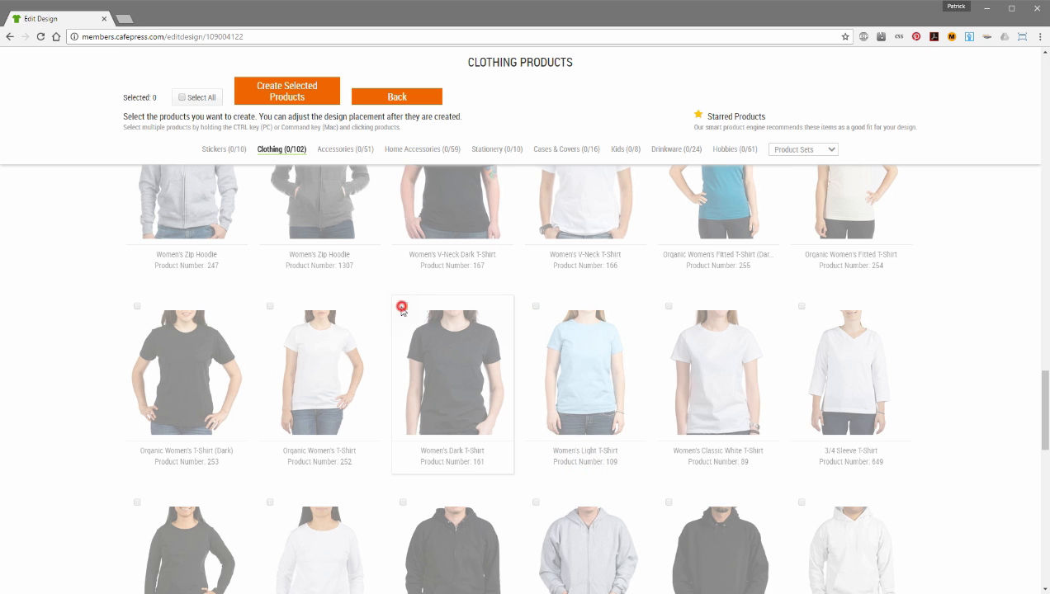
Select Women's Dark T-Shirt 161, Long Sleeve Dark T-Shirt 155, Sweatshirt (Dark) 249, Men's Dark Tank Top 319 and Men's V-Neck T-Shirt 1146.
left_click(417, 388)
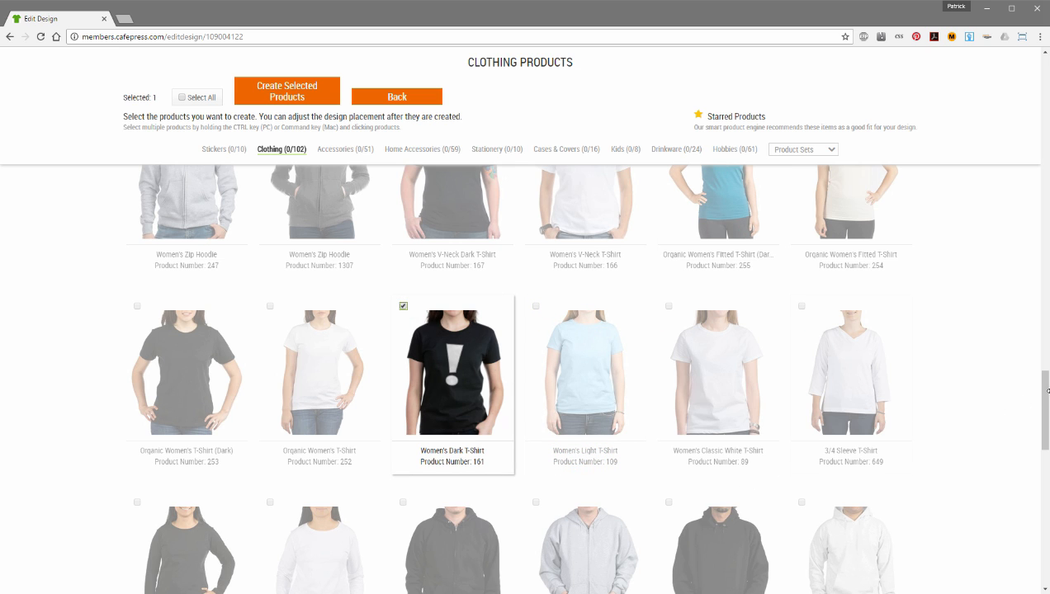
left_click_drag(1045, 403, 1019, 459)
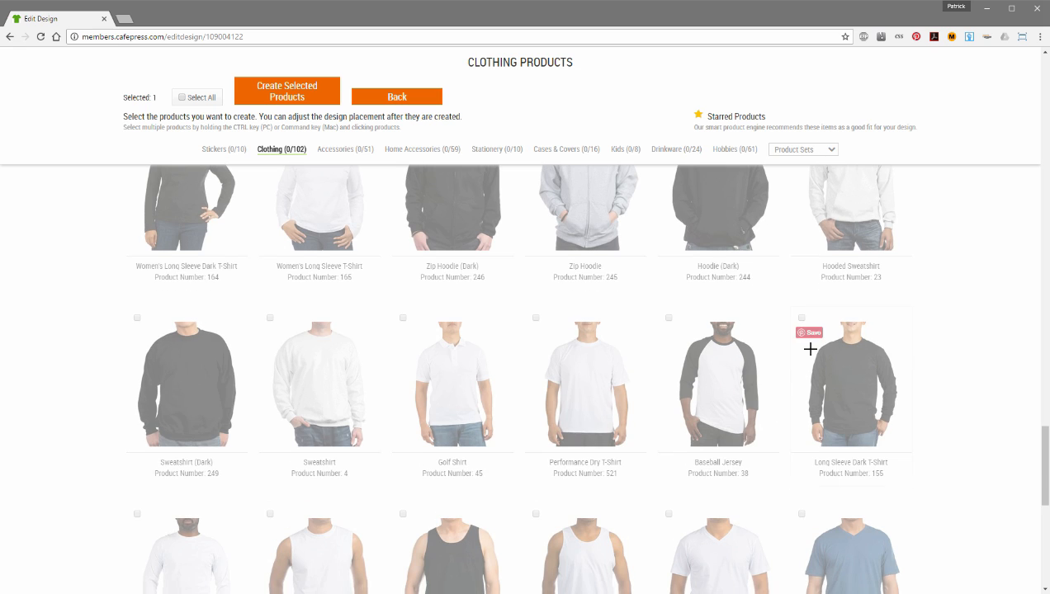
left_click(801, 319)
left_click(137, 317)
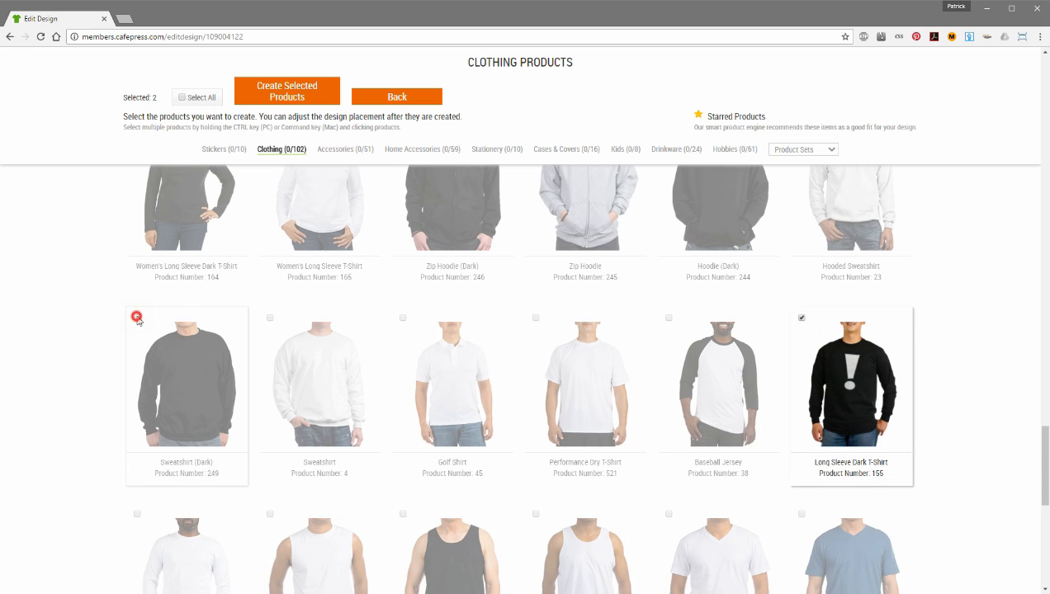
left_click(403, 513)
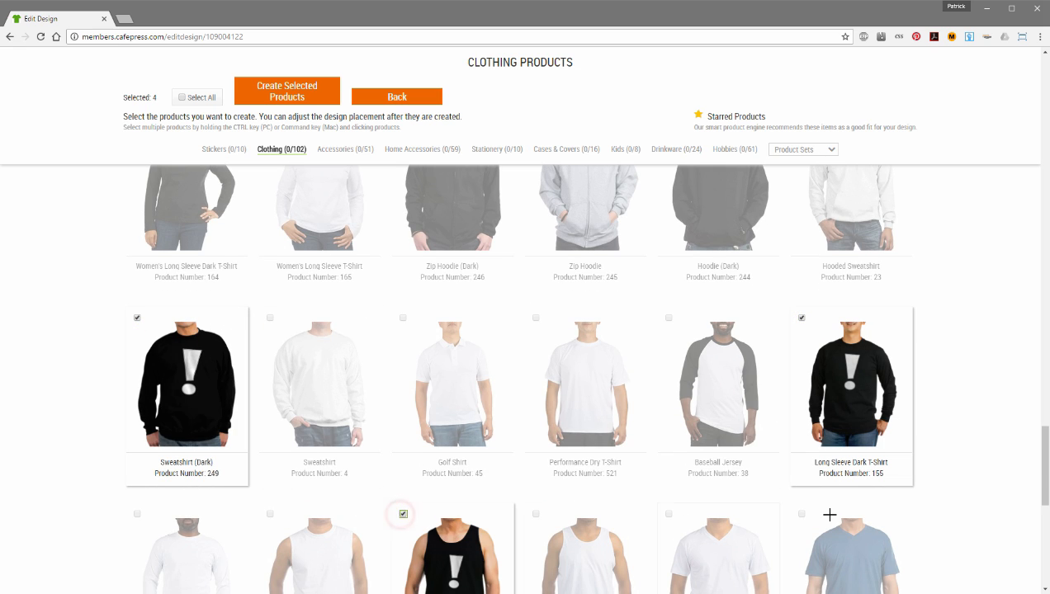
left_click(801, 514)
Add Organic Men's Fitted T-Shirt (Dark) 260, Organic Men's T-Shirt (Dark) 251, Men's Fitted T-Shirt (Dark) 159 and Dark T-Shirt 152 to the selection.
left_click_drag(1042, 452, 1037, 489)
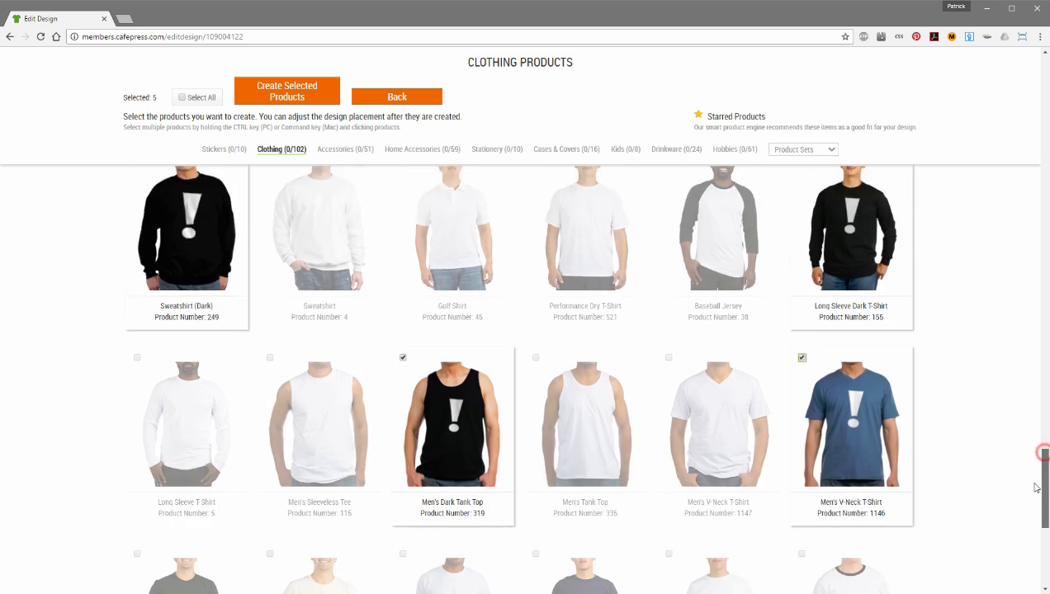
scroll(1037, 495, "down", 3)
left_click(137, 334)
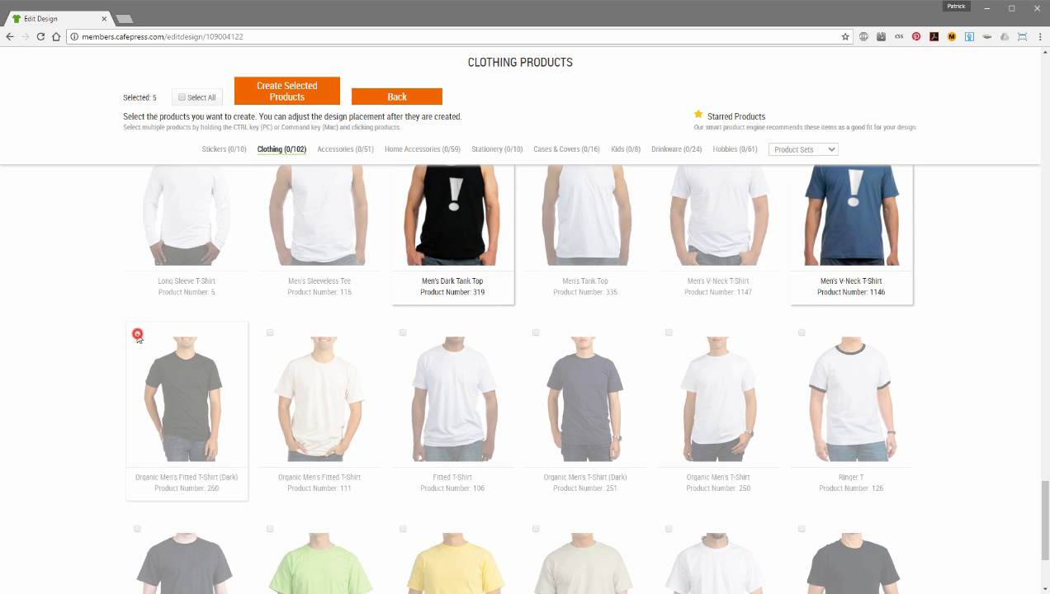
left_click(535, 332)
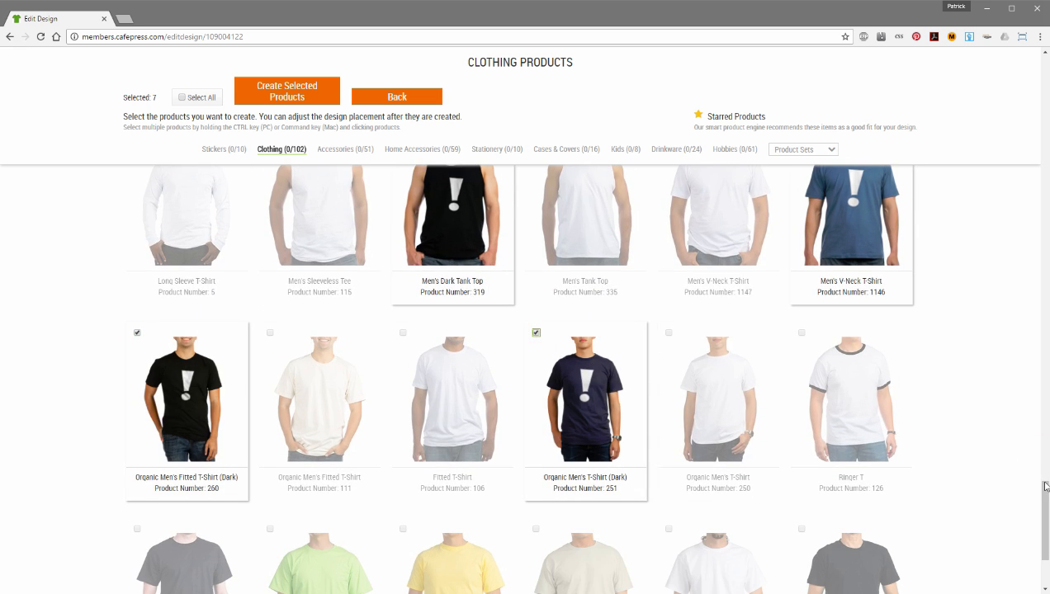
scroll(1044, 487, "down", 2)
left_click(802, 364)
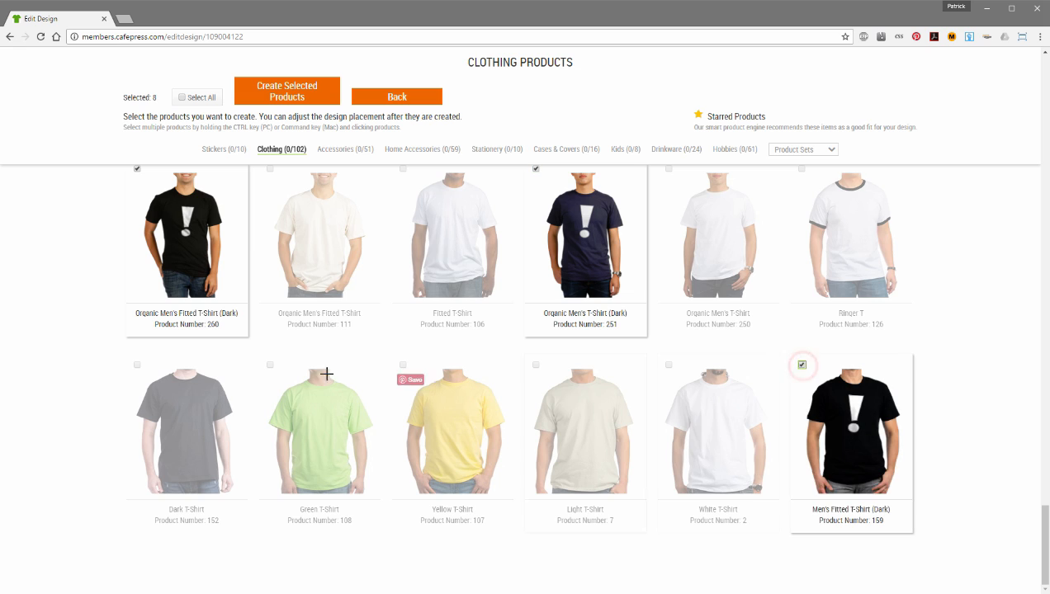
left_click(137, 365)
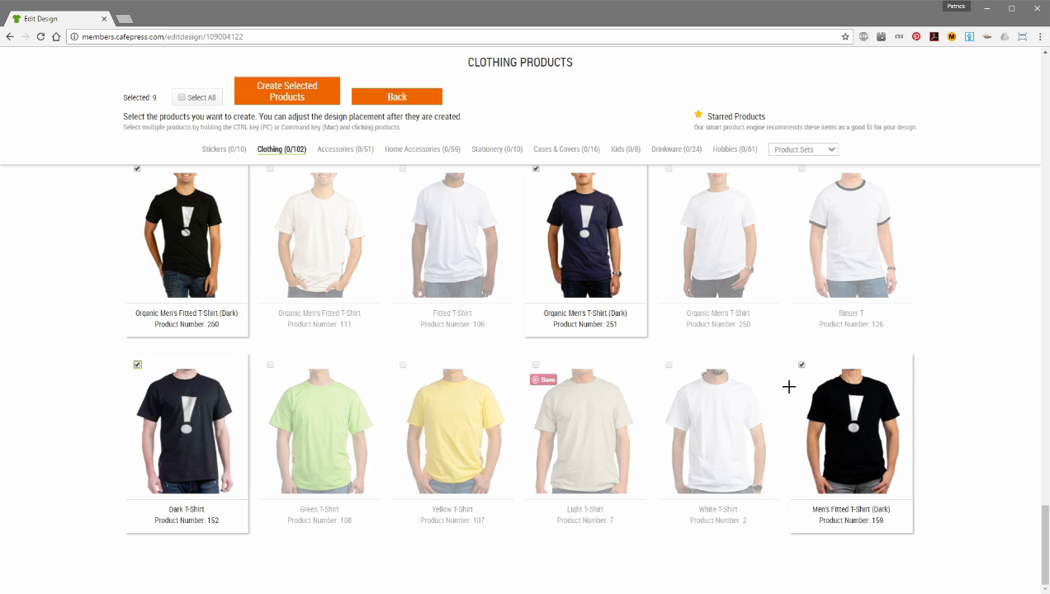
Add Hoodie (Dark) 244, Zip Hoodie (Dark) 246 and Women's Long Sleeve Dark T-Shirt 164 to the selection.
left_click(808, 155)
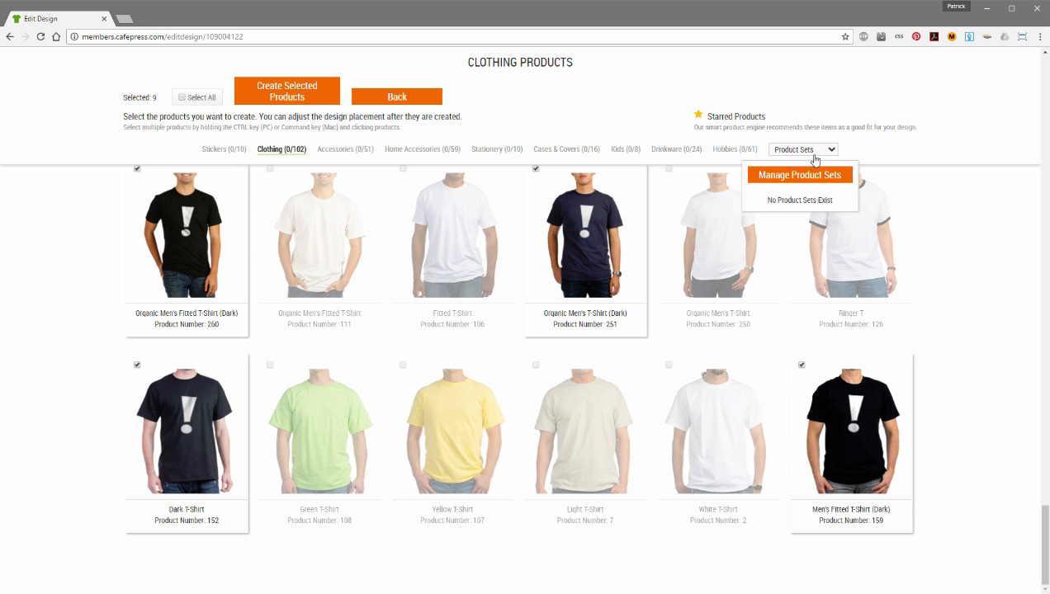
left_click_drag(1038, 516, 1045, 421)
left_click(670, 290)
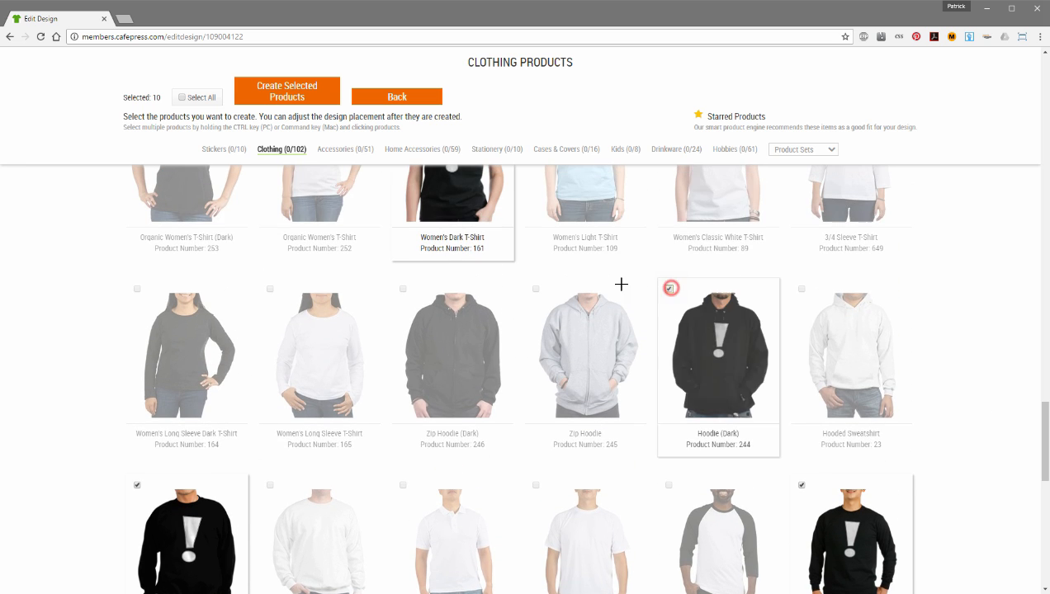
left_click(403, 290)
left_click(137, 289)
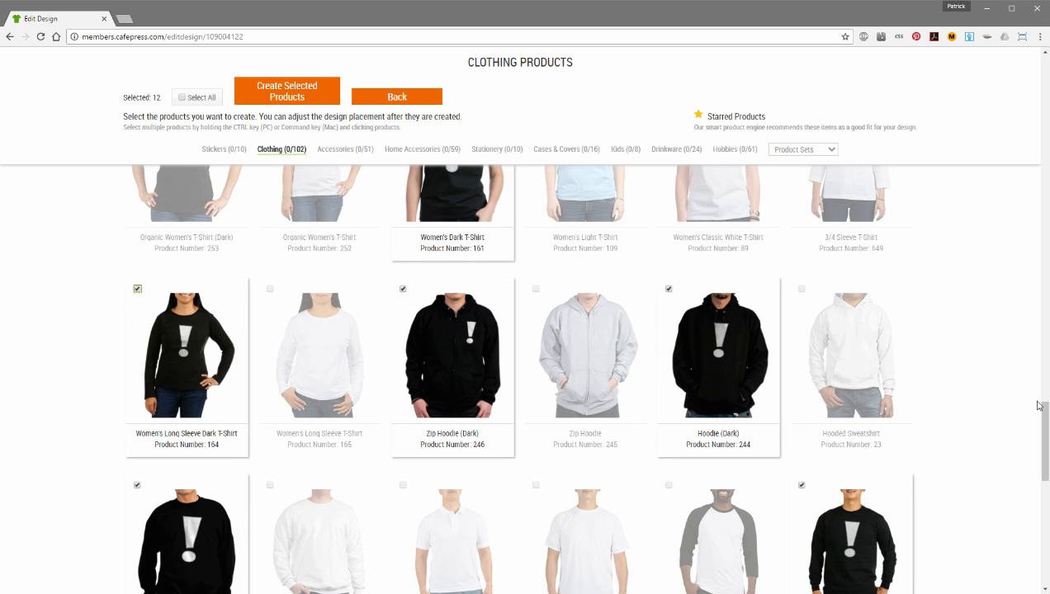
Try adding women's T-shirts 253, 252, 161, 109, 89 and 649 to the clothing product selection.
scroll(1037, 405, "up", 3)
left_click(137, 292)
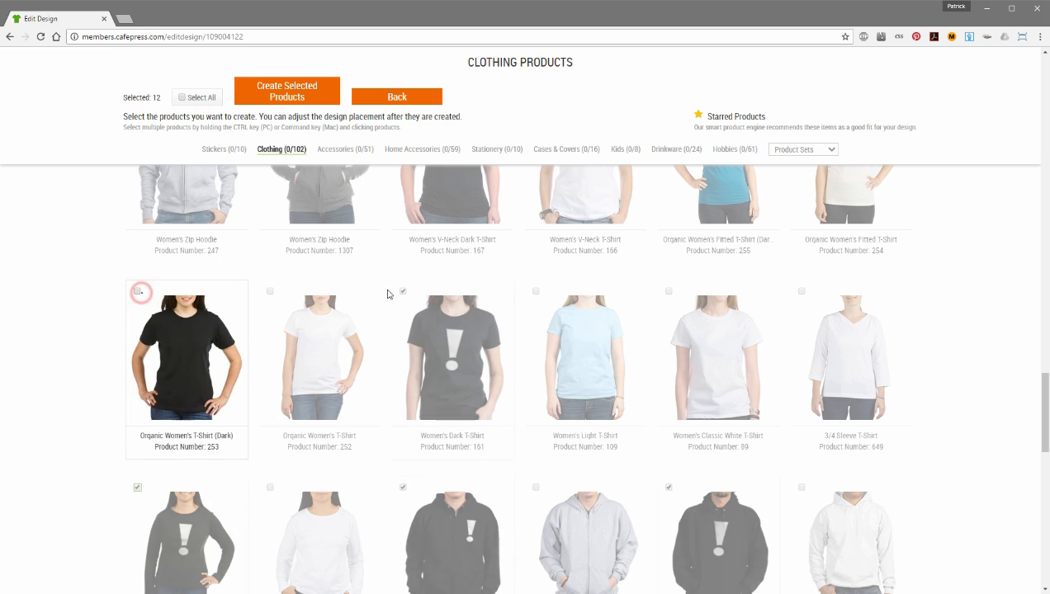
scroll(1040, 393, "down", 3)
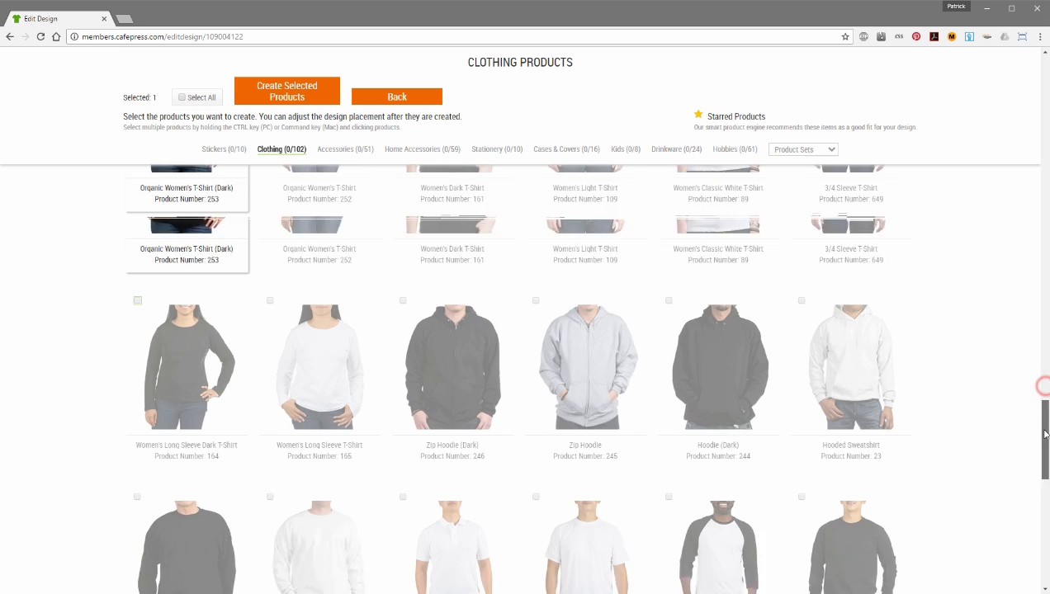
scroll(1015, 386, "up", 2)
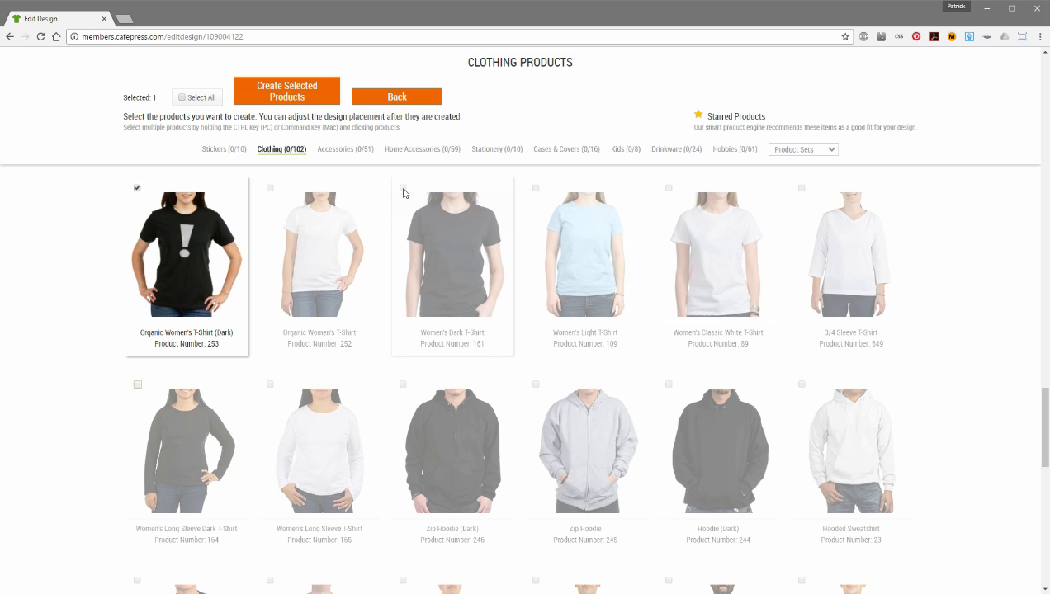
left_click(270, 188)
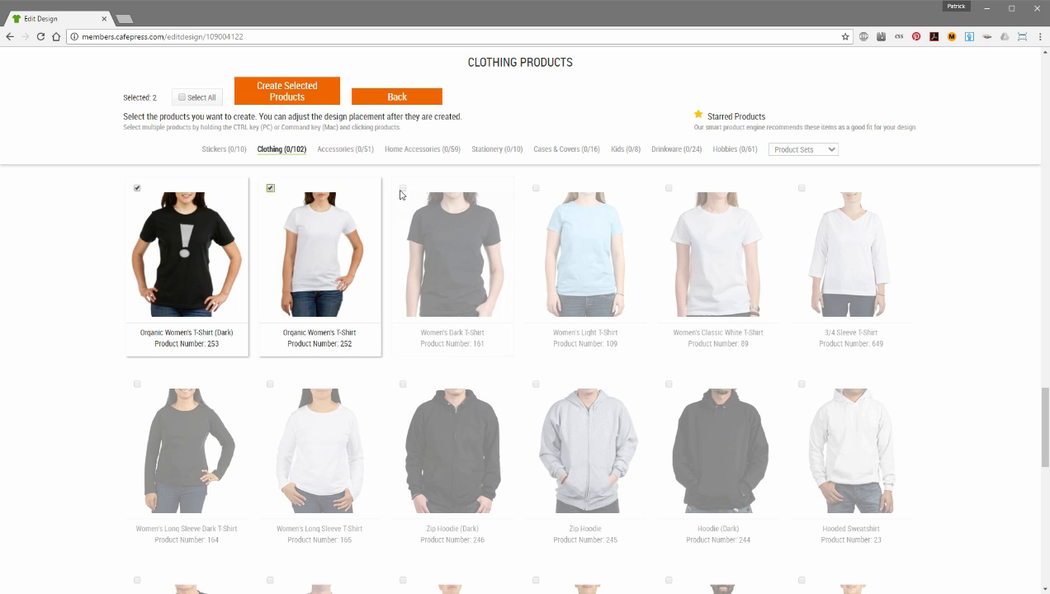
left_click(402, 188)
left_click(536, 188)
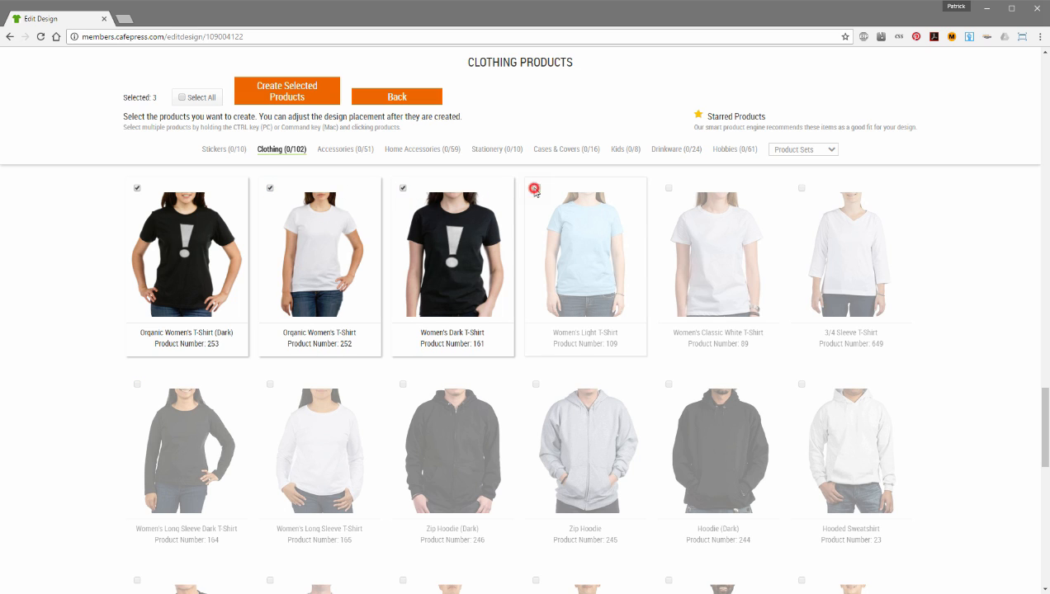
left_click(668, 188)
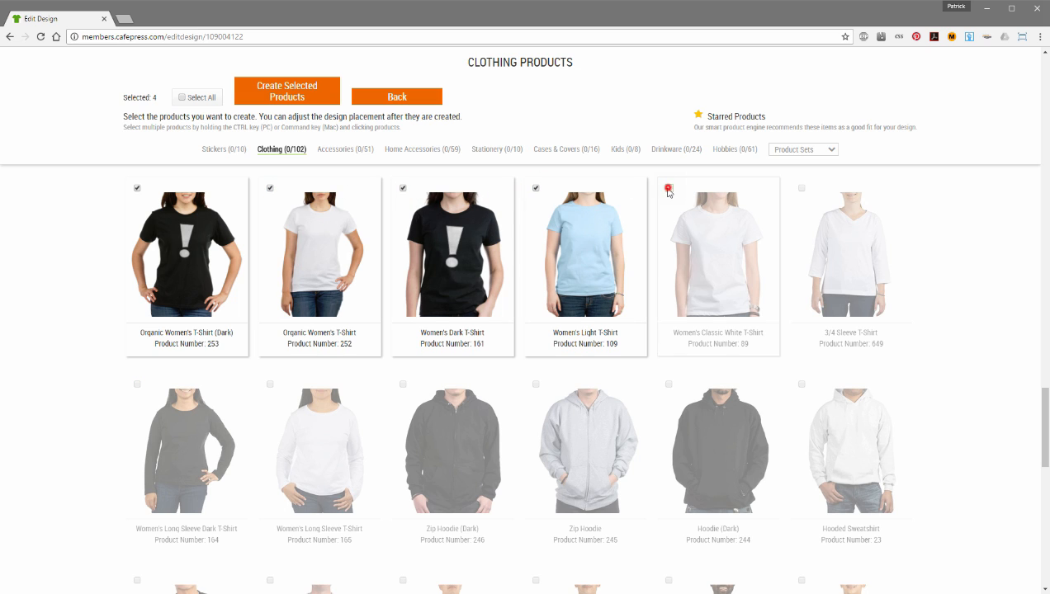
left_click(826, 192)
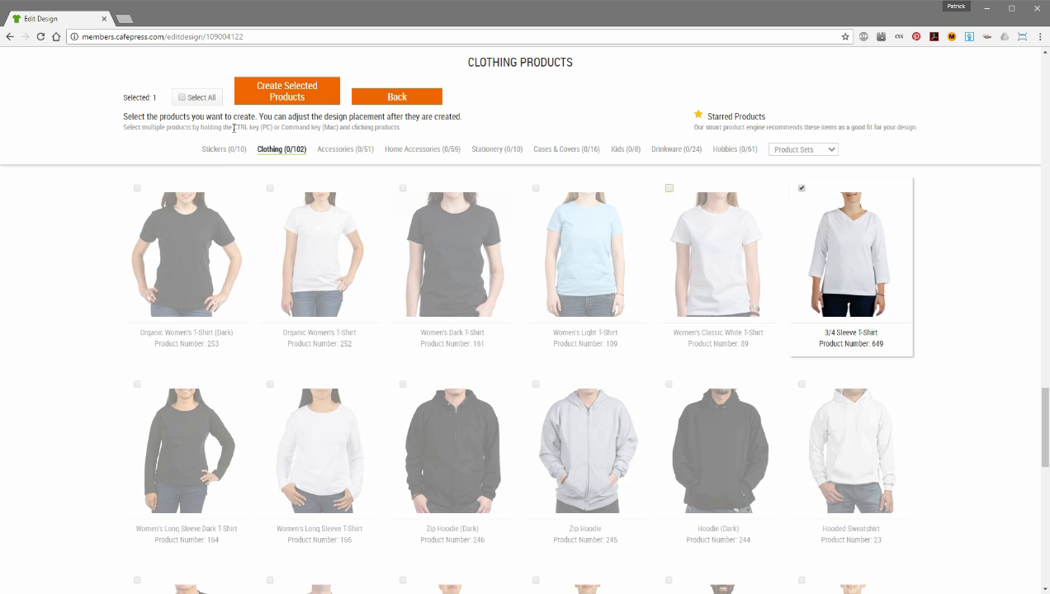
Highlight the multi-select key hint and add products 89, 109, 161, 246, 165, 164, 245, 244 and 252 to the selected 3/4 Sleeve T-Shirt 649.
left_click_drag(234, 128, 339, 130)
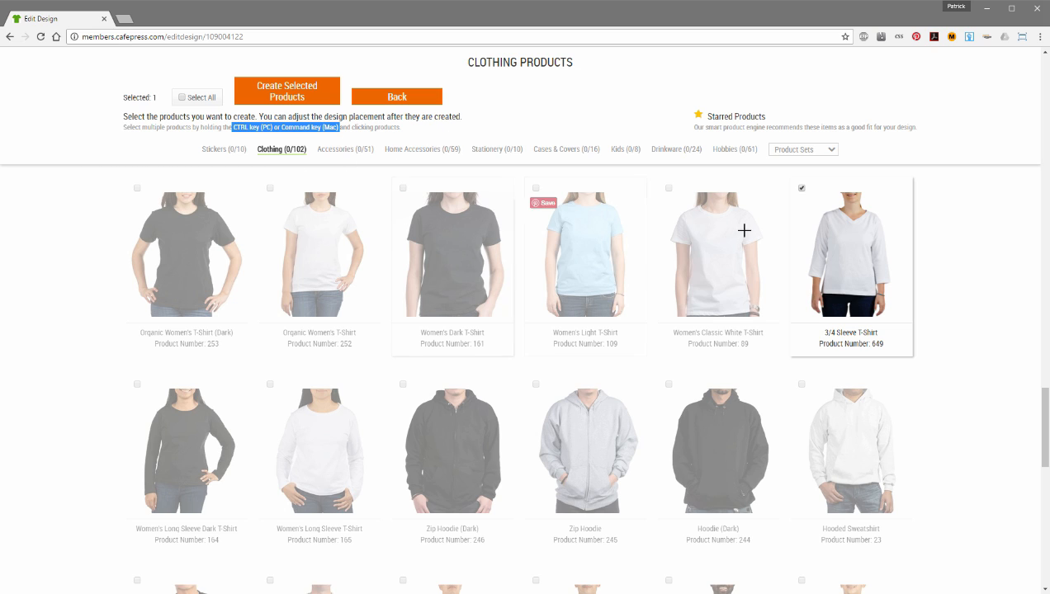
left_click(974, 235)
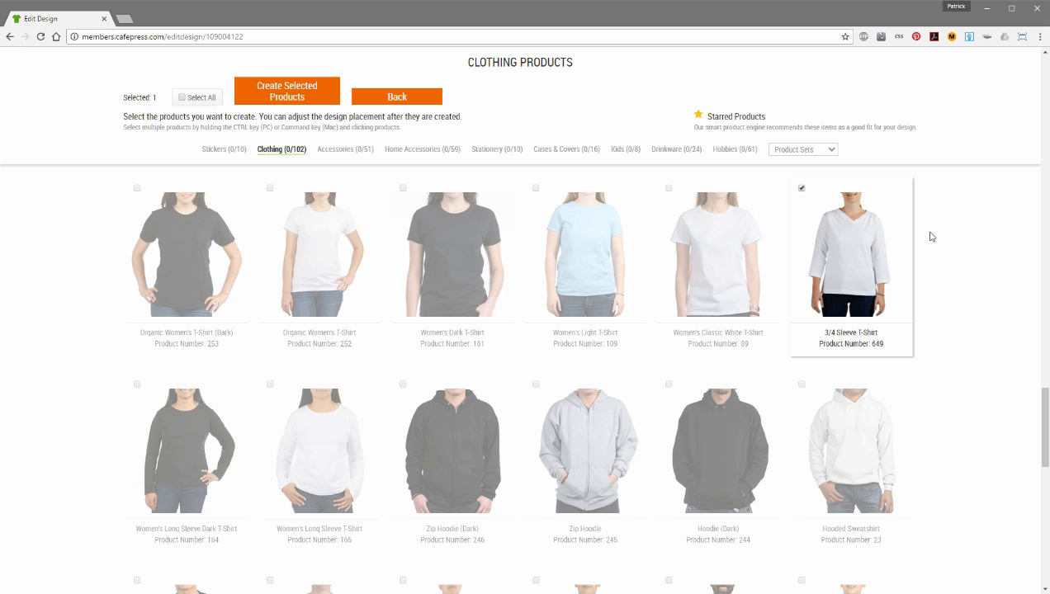
left_click(720, 272, "ctrl")
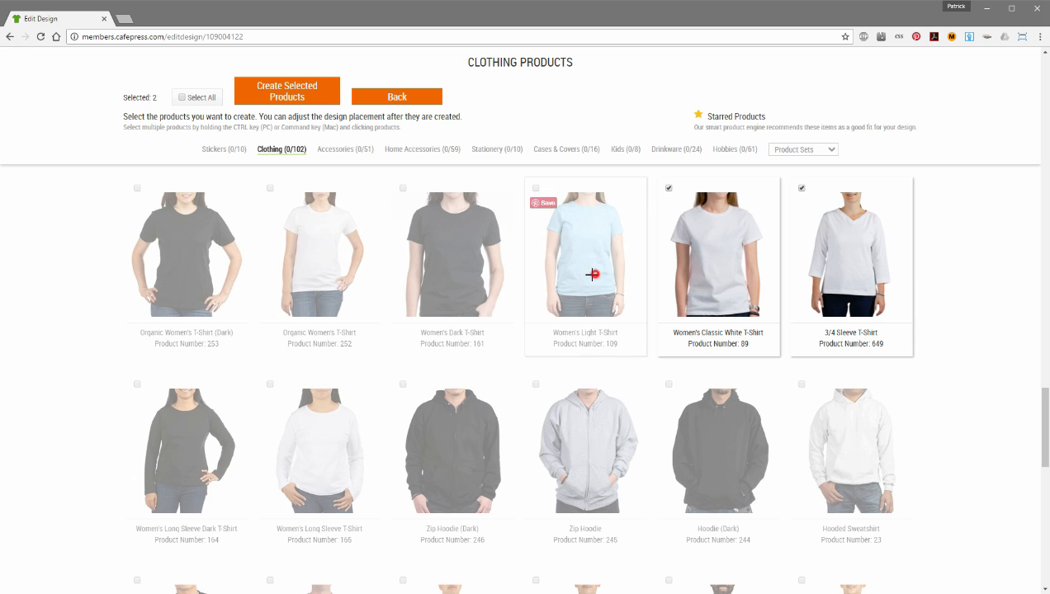
left_click(593, 272, "ctrl")
left_click(469, 324, "ctrl")
left_click(445, 442, "ctrl")
left_click(317, 445, "ctrl")
left_click(210, 458, "ctrl")
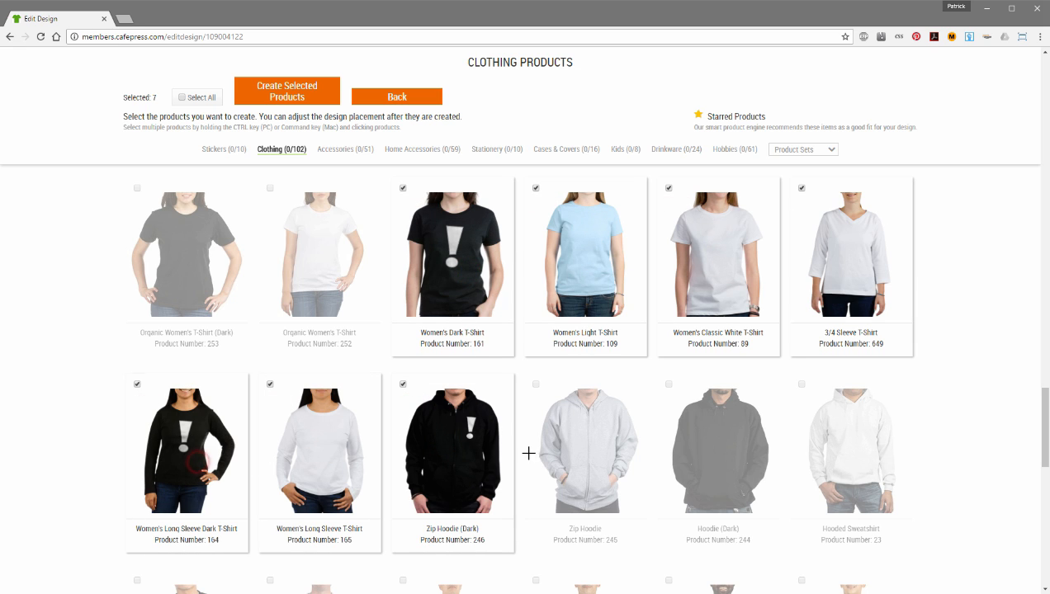
left_click(582, 446, "ctrl")
left_click(740, 443, "ctrl")
left_click(326, 260, "ctrl")
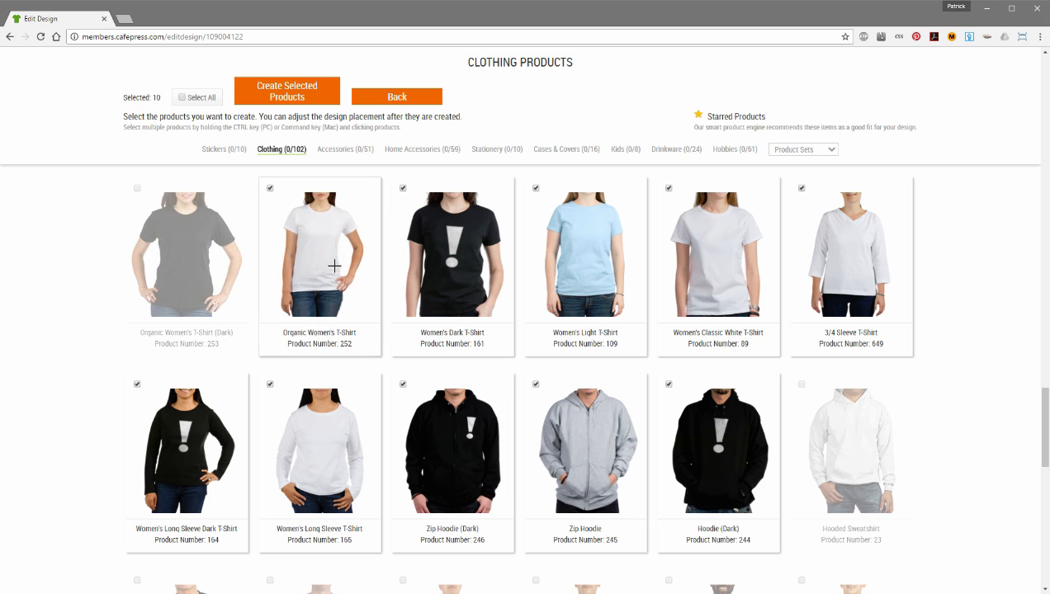
Try single selections of products 253 and 245, a multiple selection of 89, 244, 109, 161, 246 and 164, and Hoodie (Dark) 244 alone.
left_click(200, 260)
left_click(597, 438)
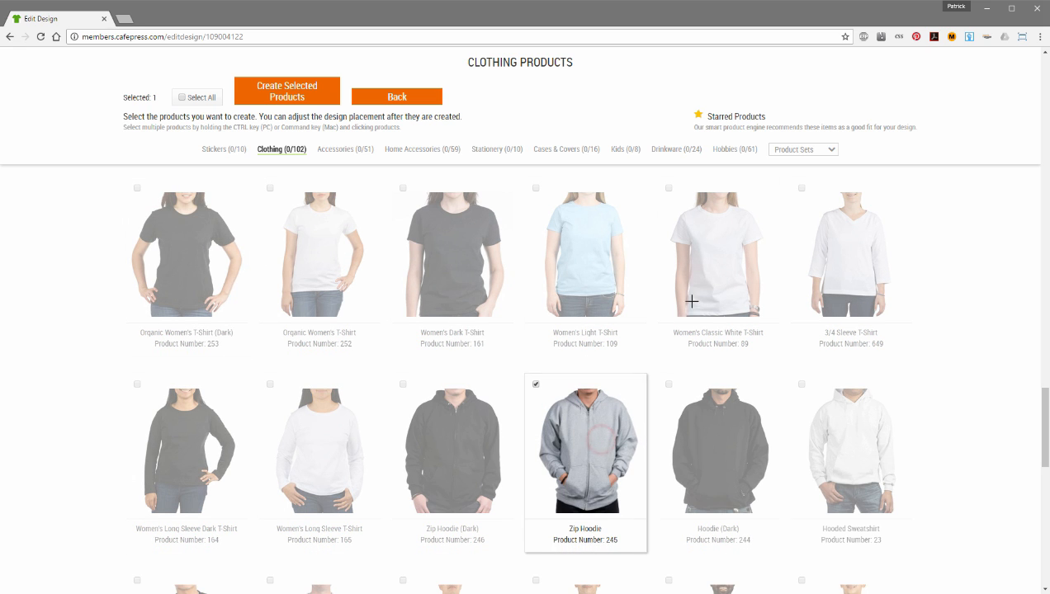
left_click(712, 267)
left_click(706, 413, "ctrl")
left_click(600, 271, "ctrl")
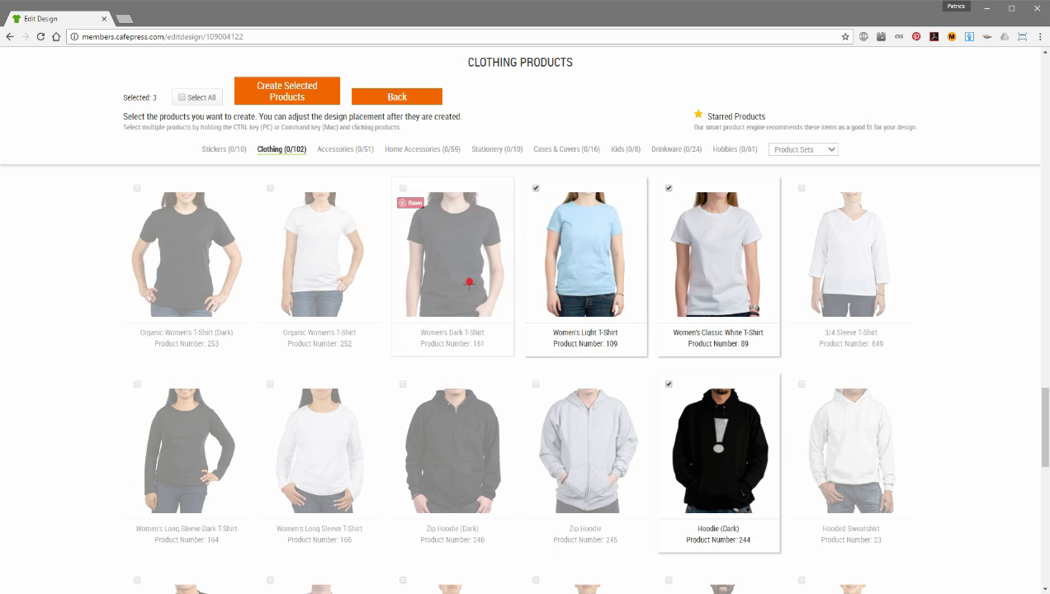
left_click(469, 284, "ctrl")
left_click(432, 441, "ctrl")
left_click(211, 464, "ctrl")
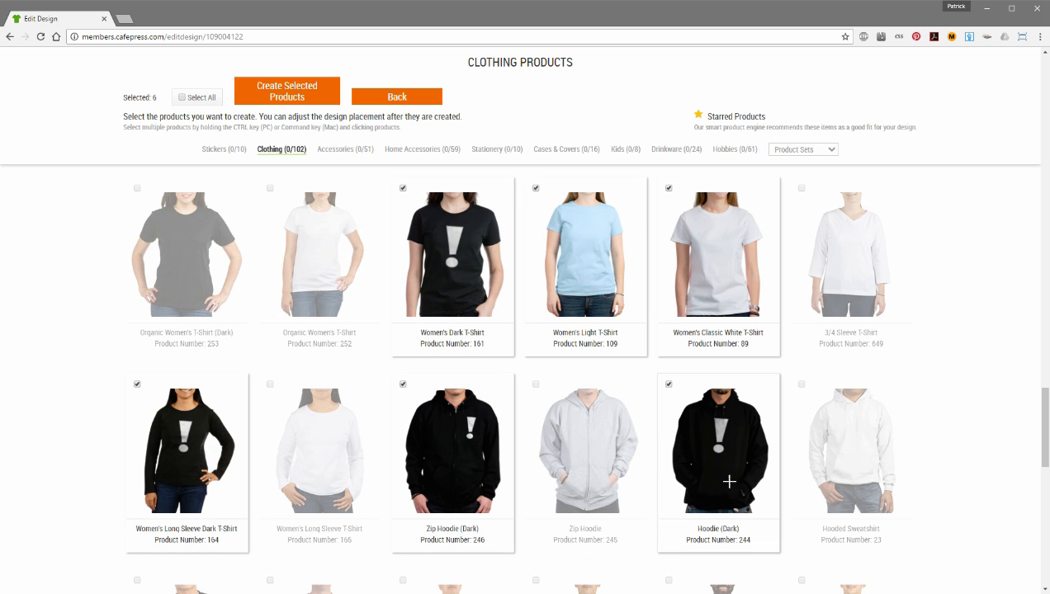
left_click(708, 475)
Create only the Women's Plus Size Scoop Neck Dark T-Shirt, product 184, for the white exclamation point design and return to the designs overview.
left_click_drag(1043, 413, 1042, 76)
left_click(356, 370)
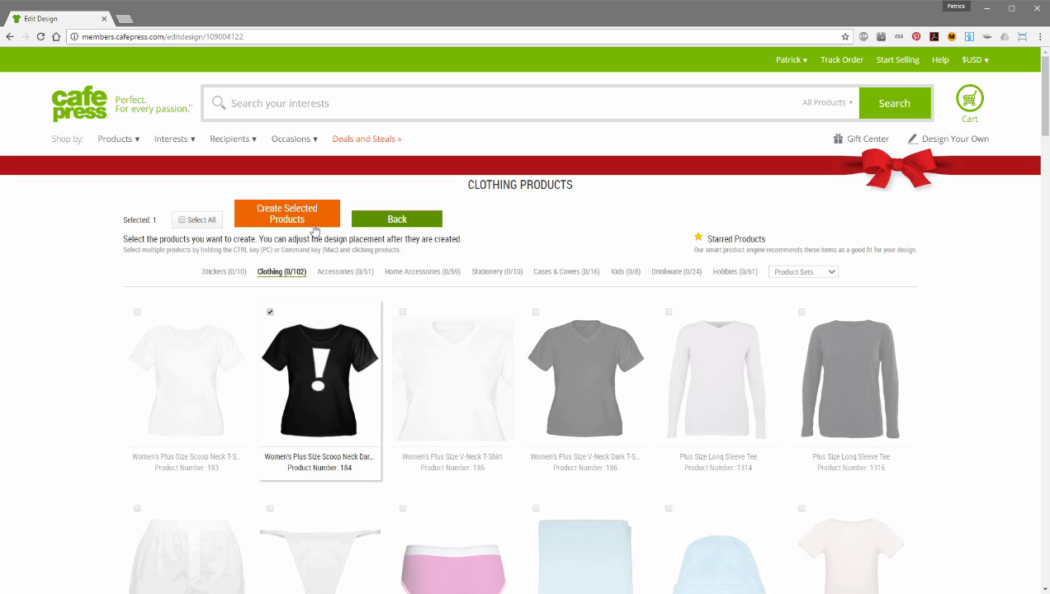
left_click(285, 217)
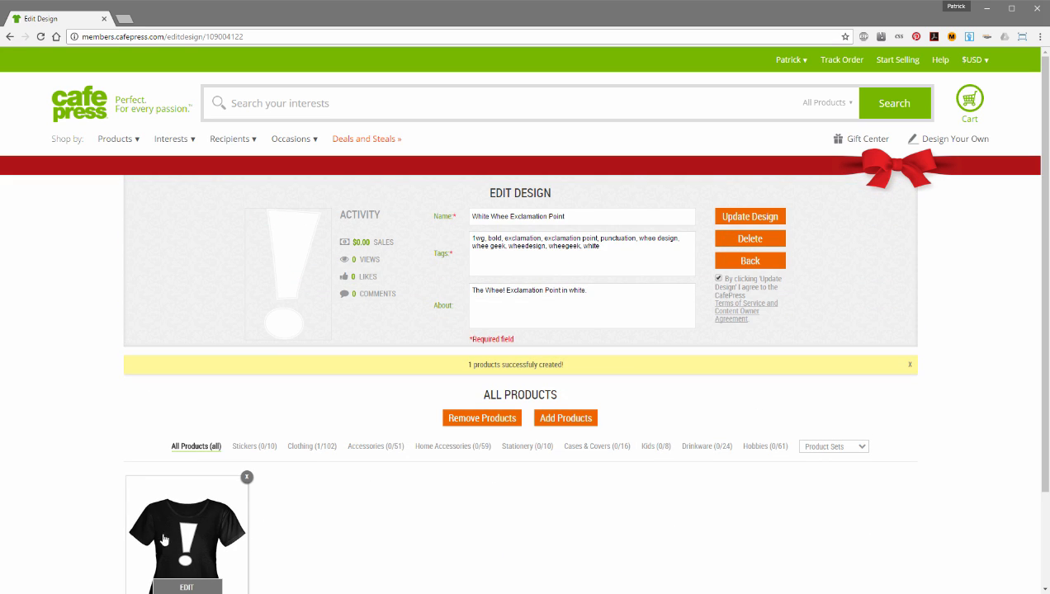
left_click(749, 262)
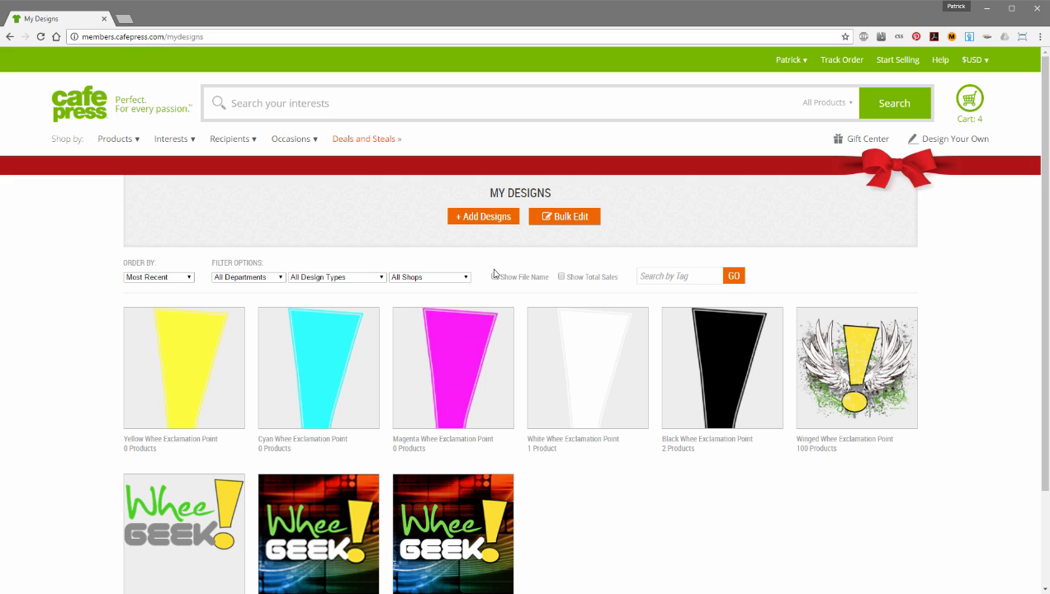
mouse_move(528, 456)
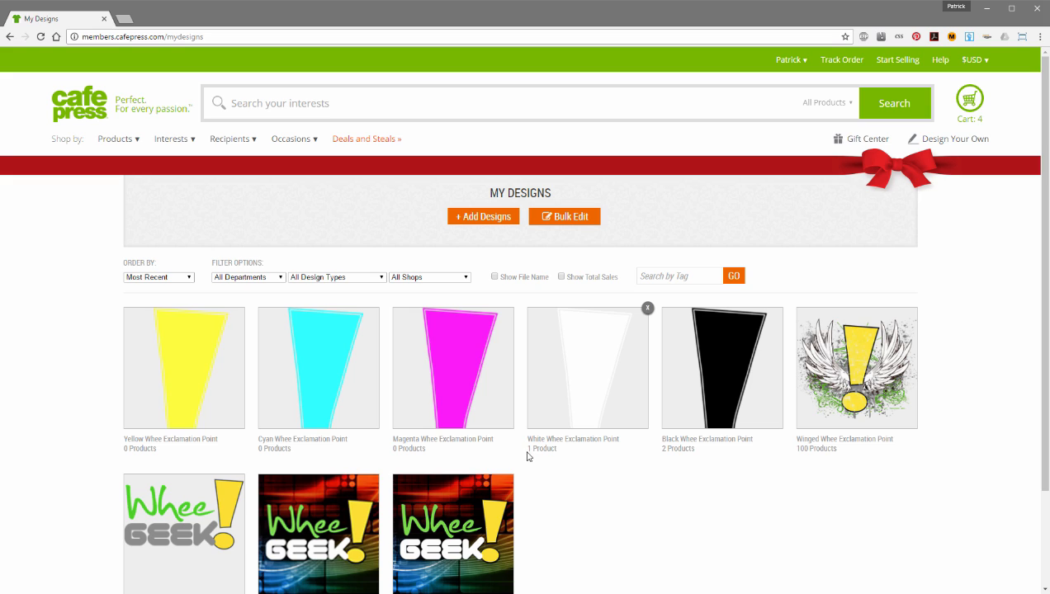